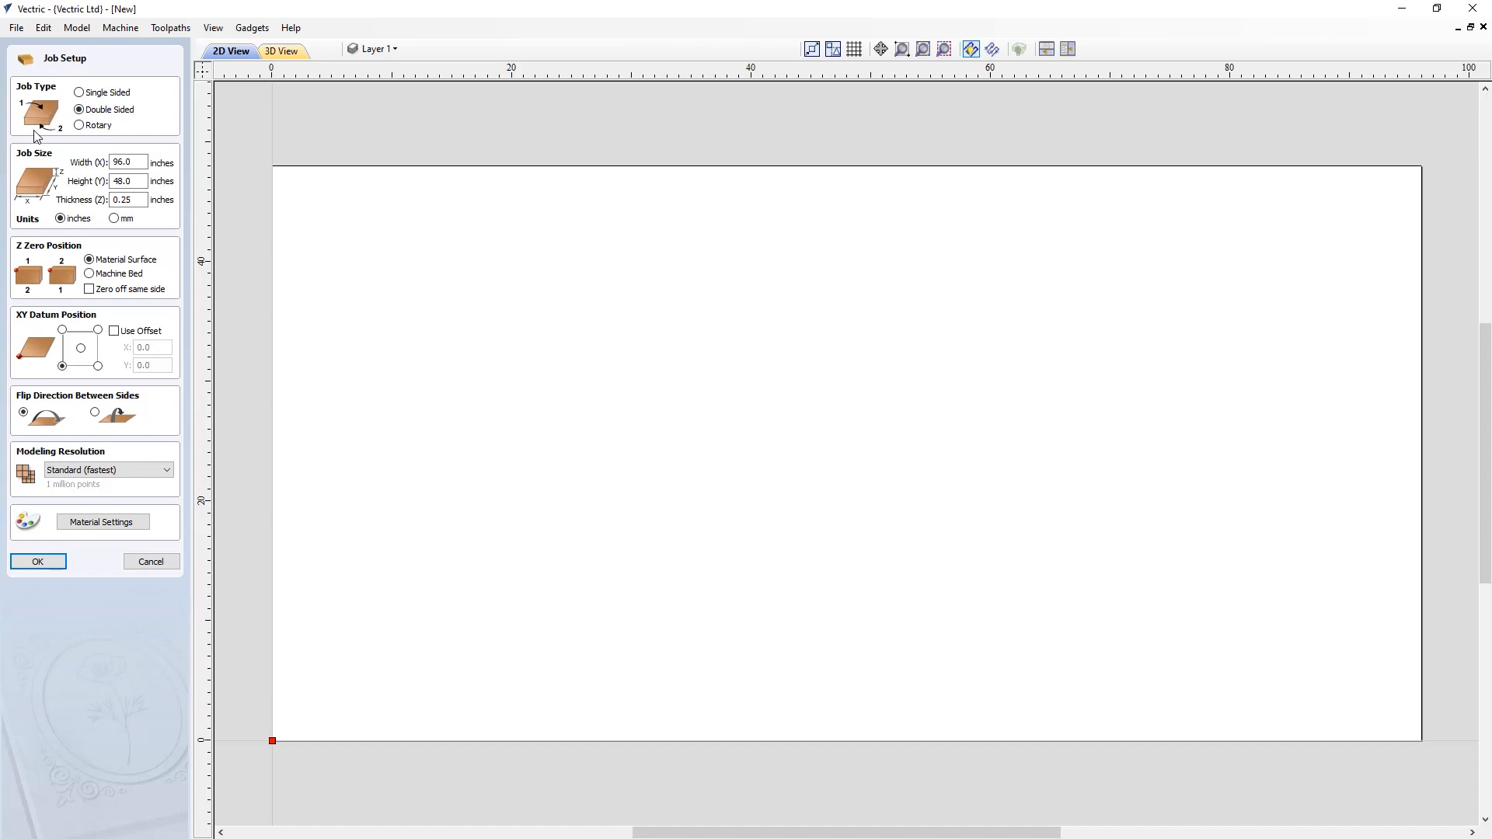
click(79, 126)
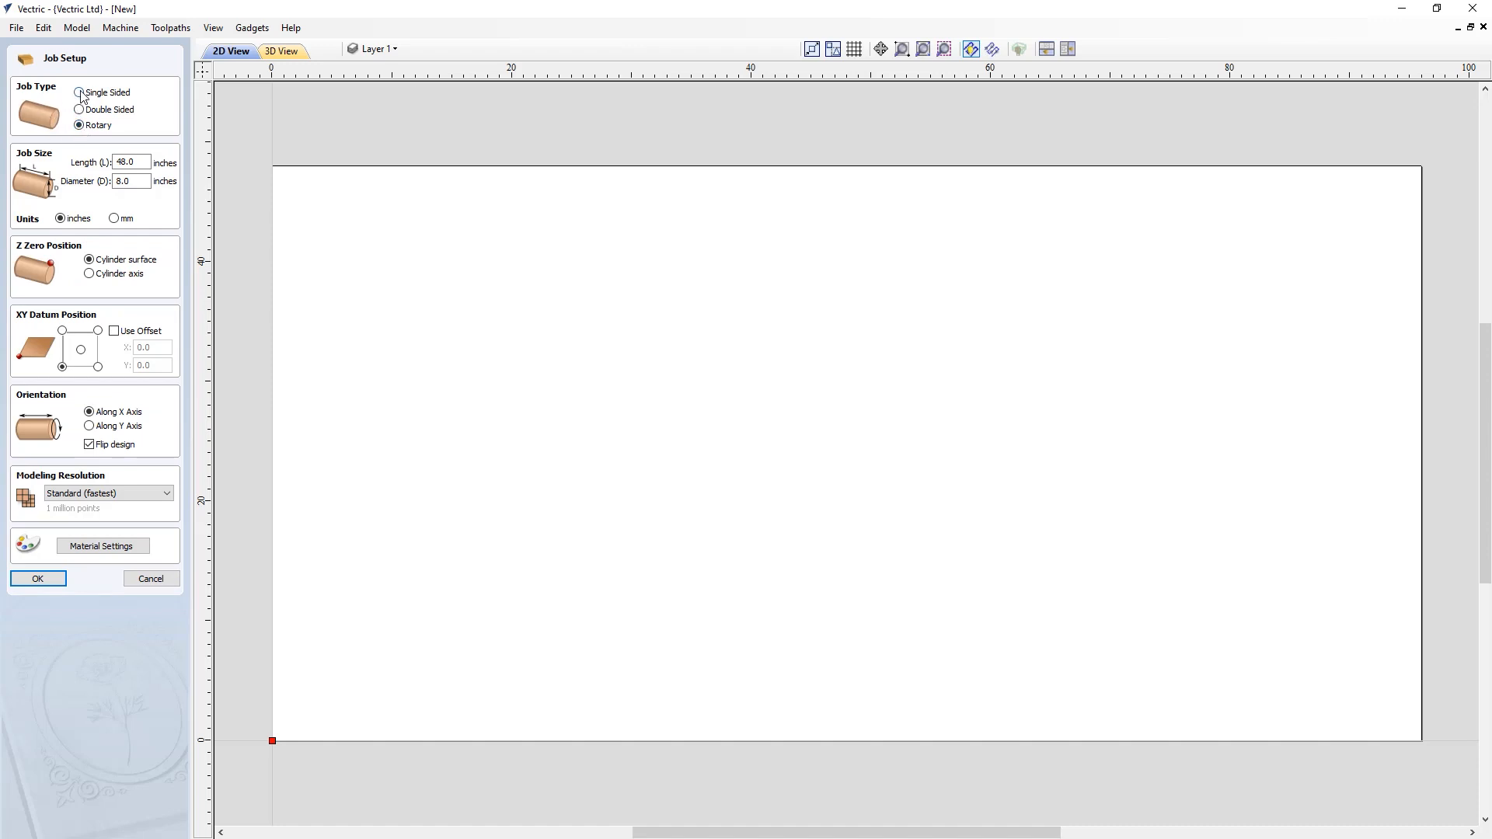
click(79, 92)
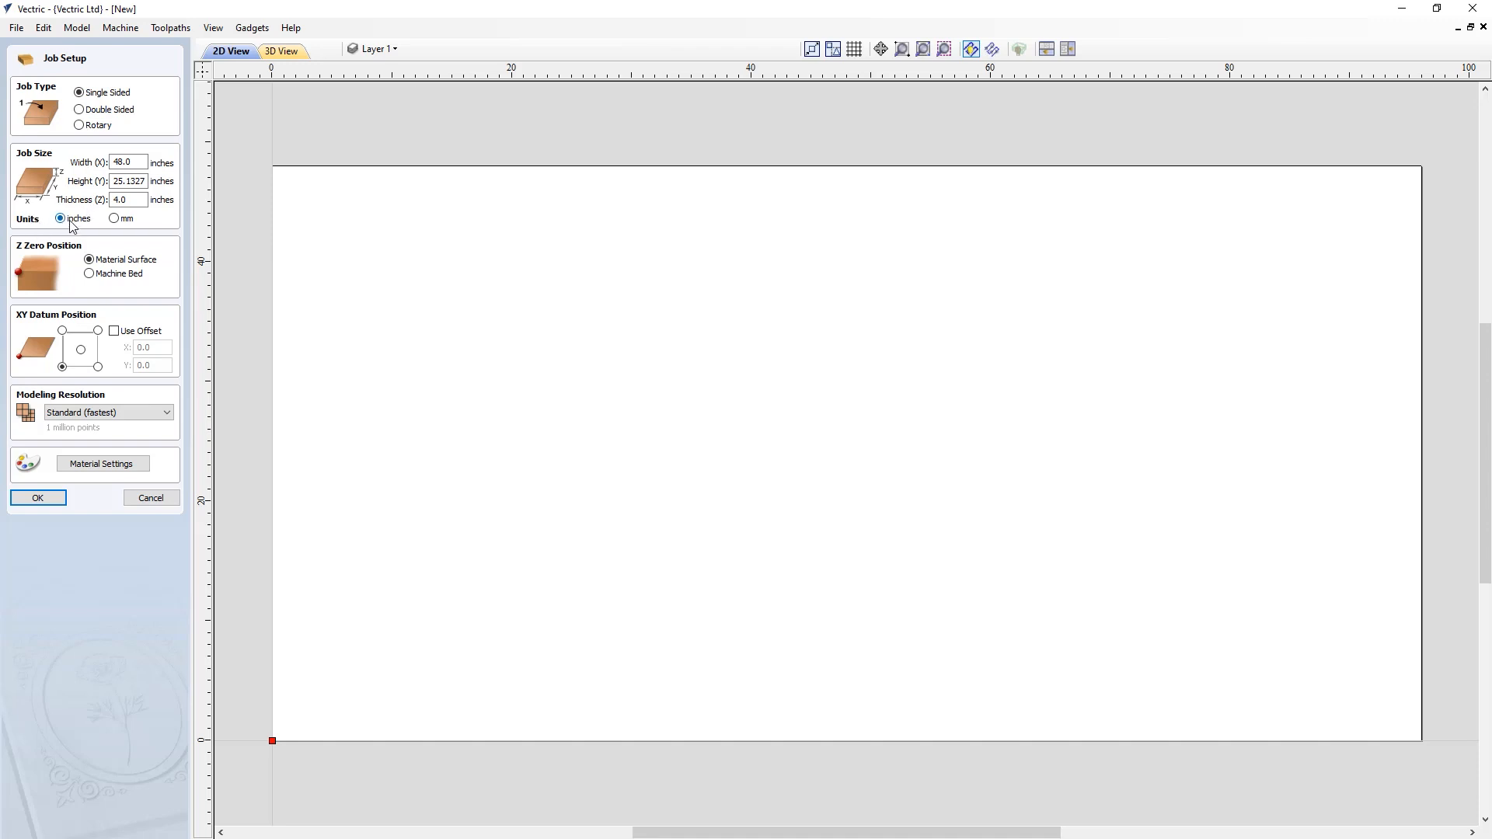
click(115, 219)
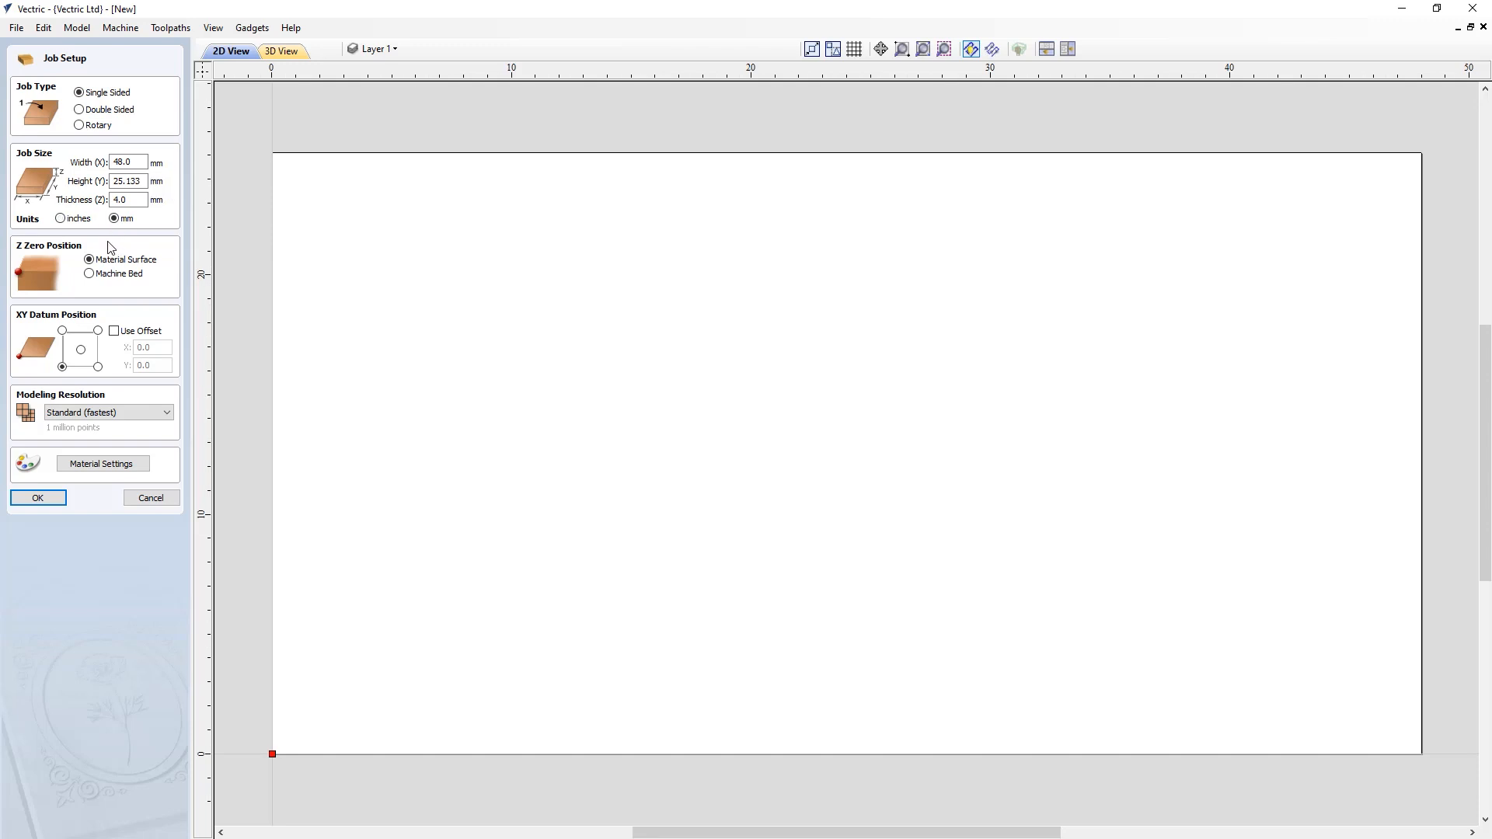
click(60, 218)
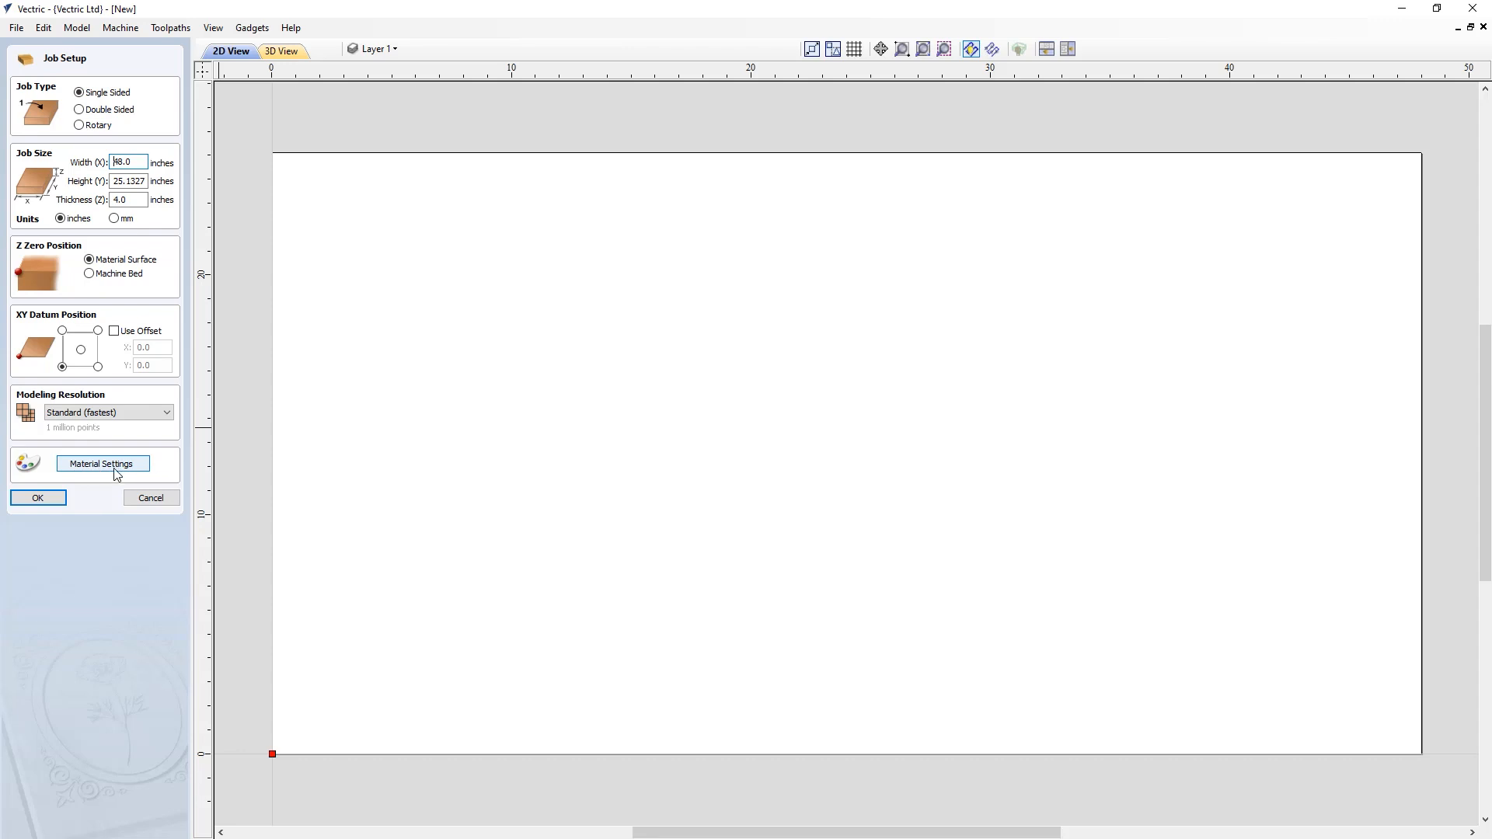
click(152, 499)
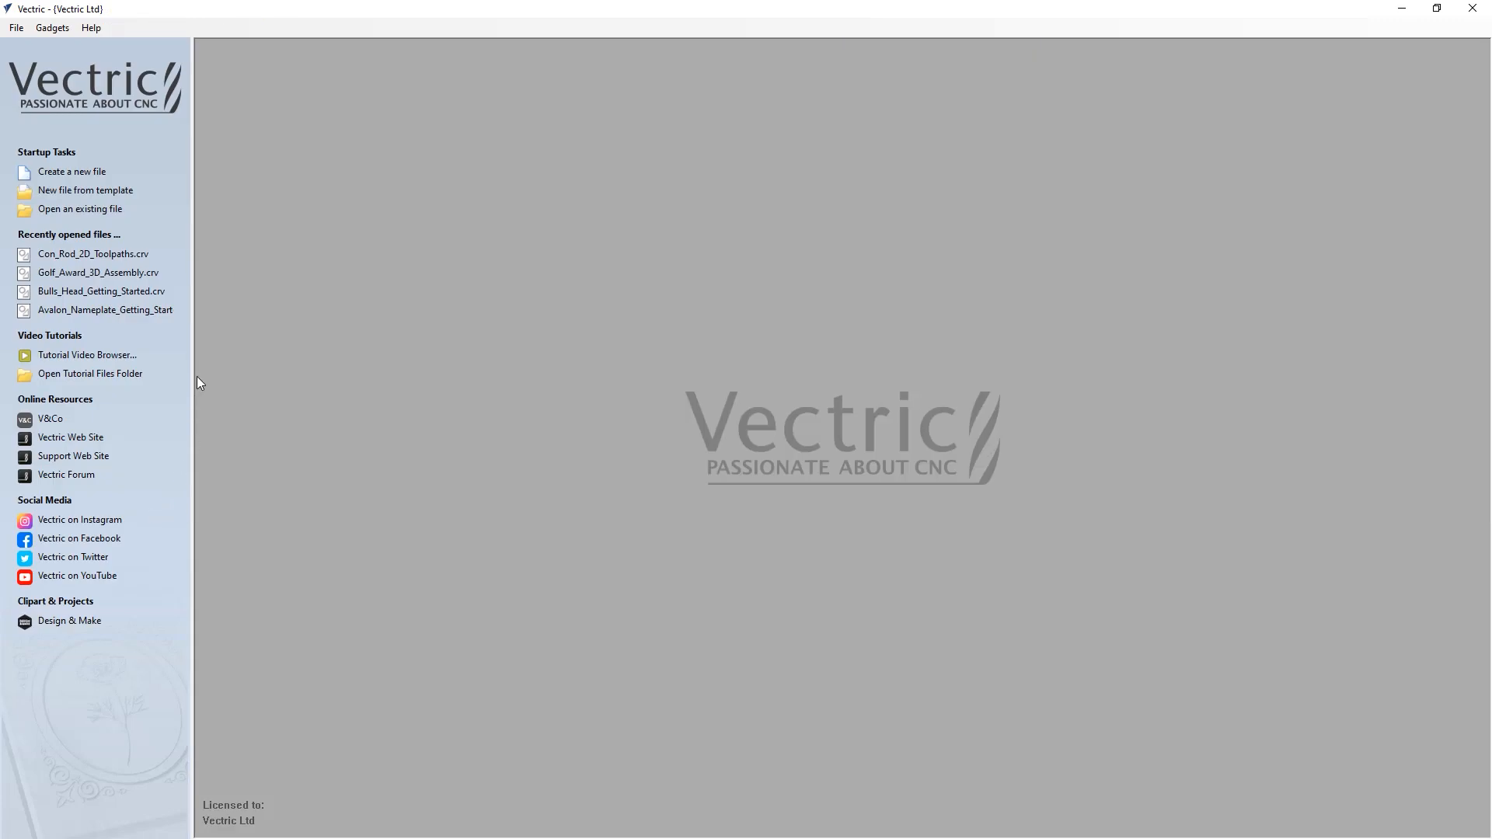
- Open the recently used file Con_Rod_2D_Toolpaths.crv
click(102, 255)
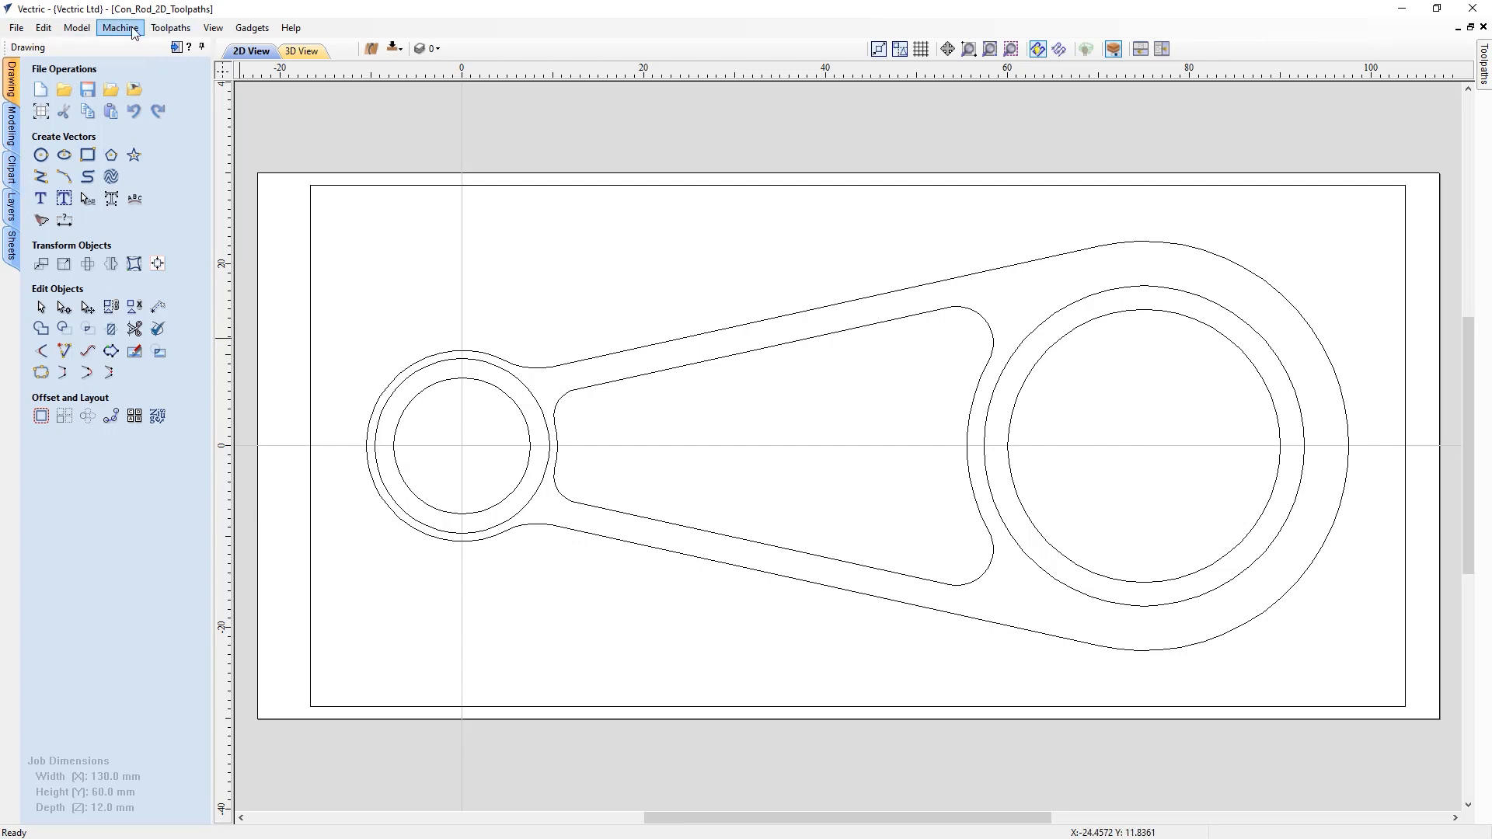
click(78, 28)
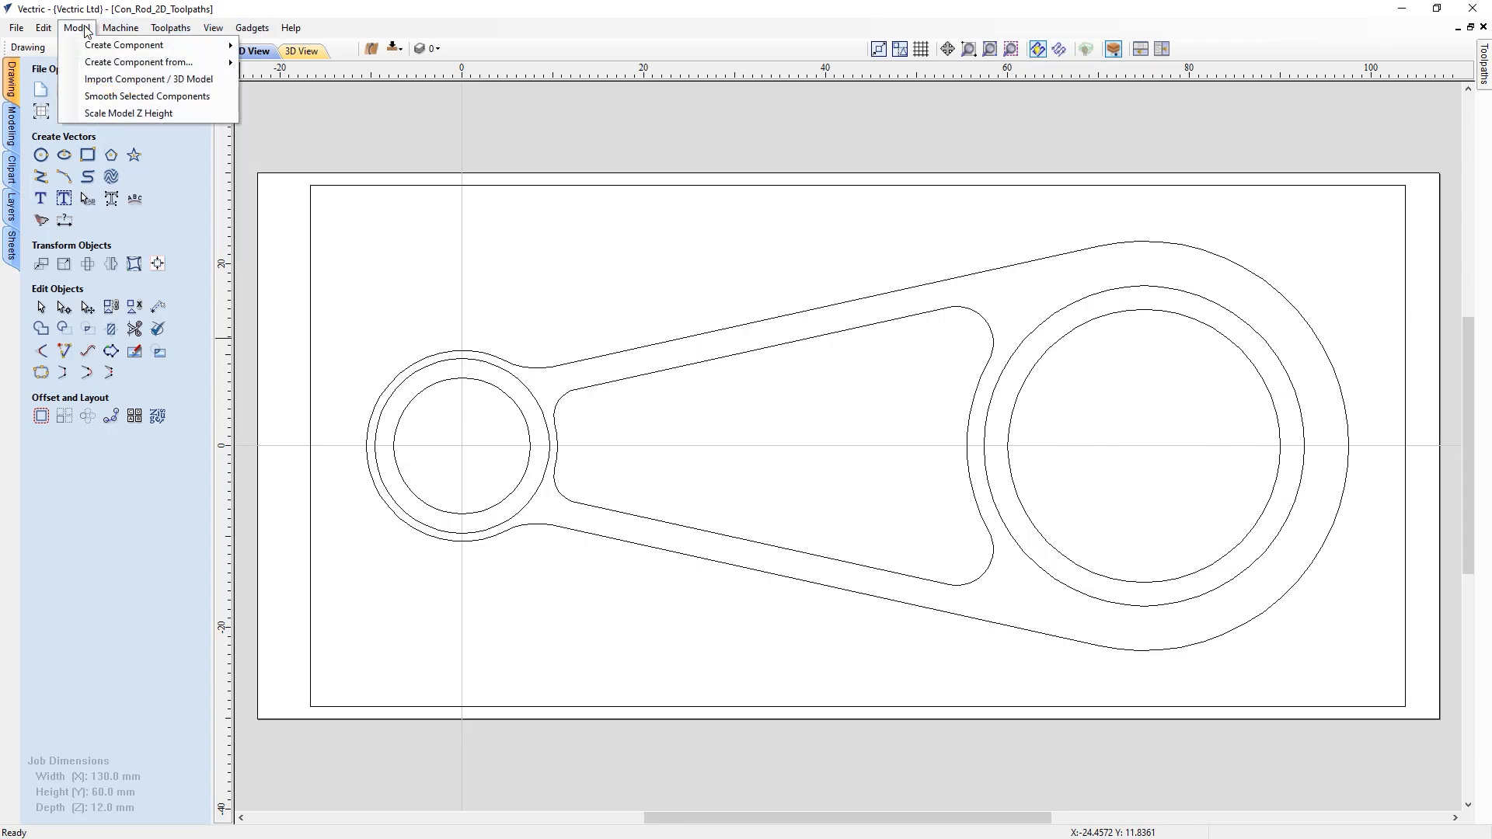
click(89, 29)
click(108, 30)
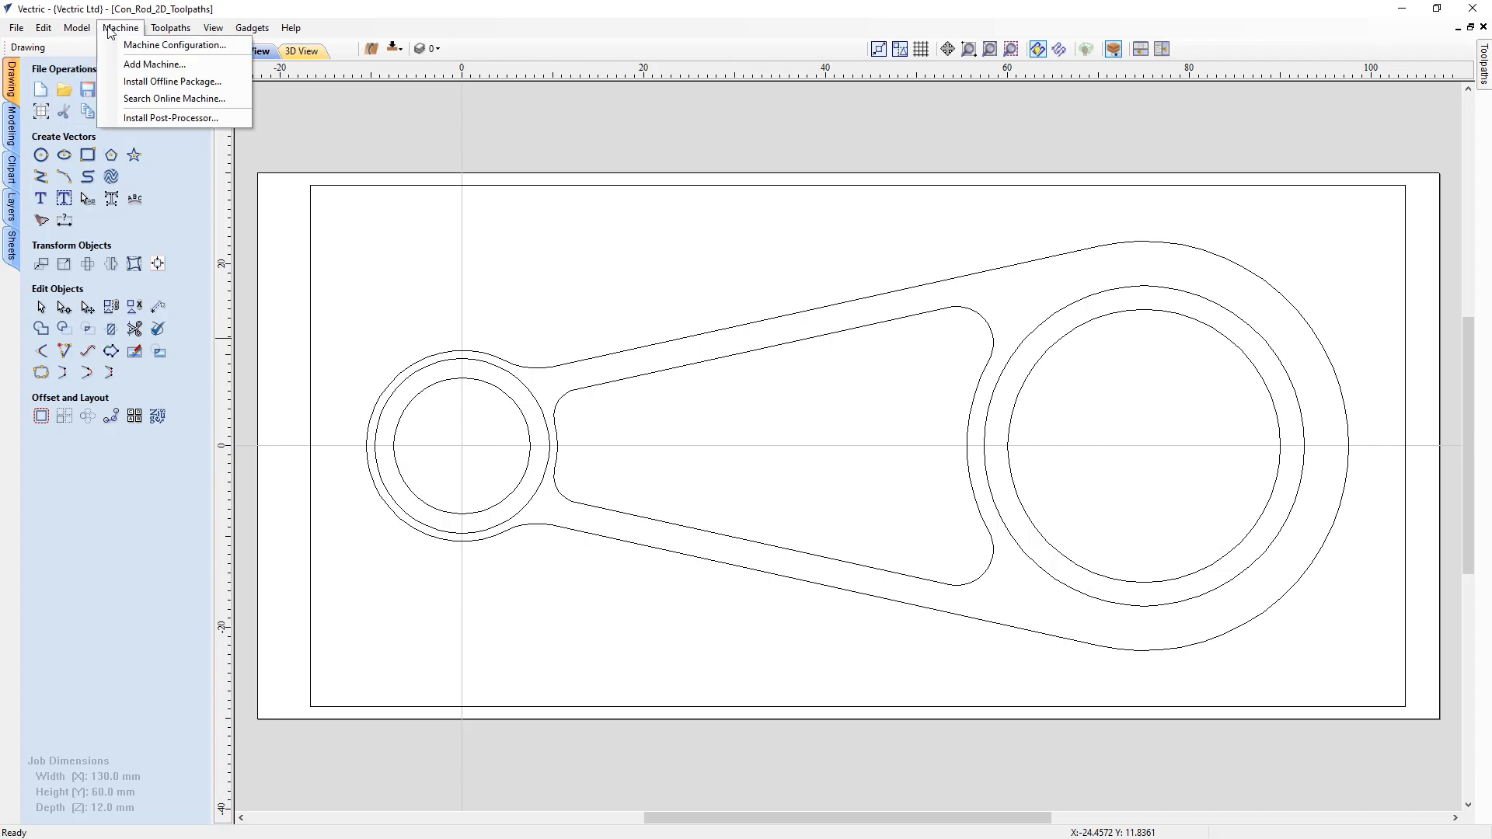
mouse_move(157, 34)
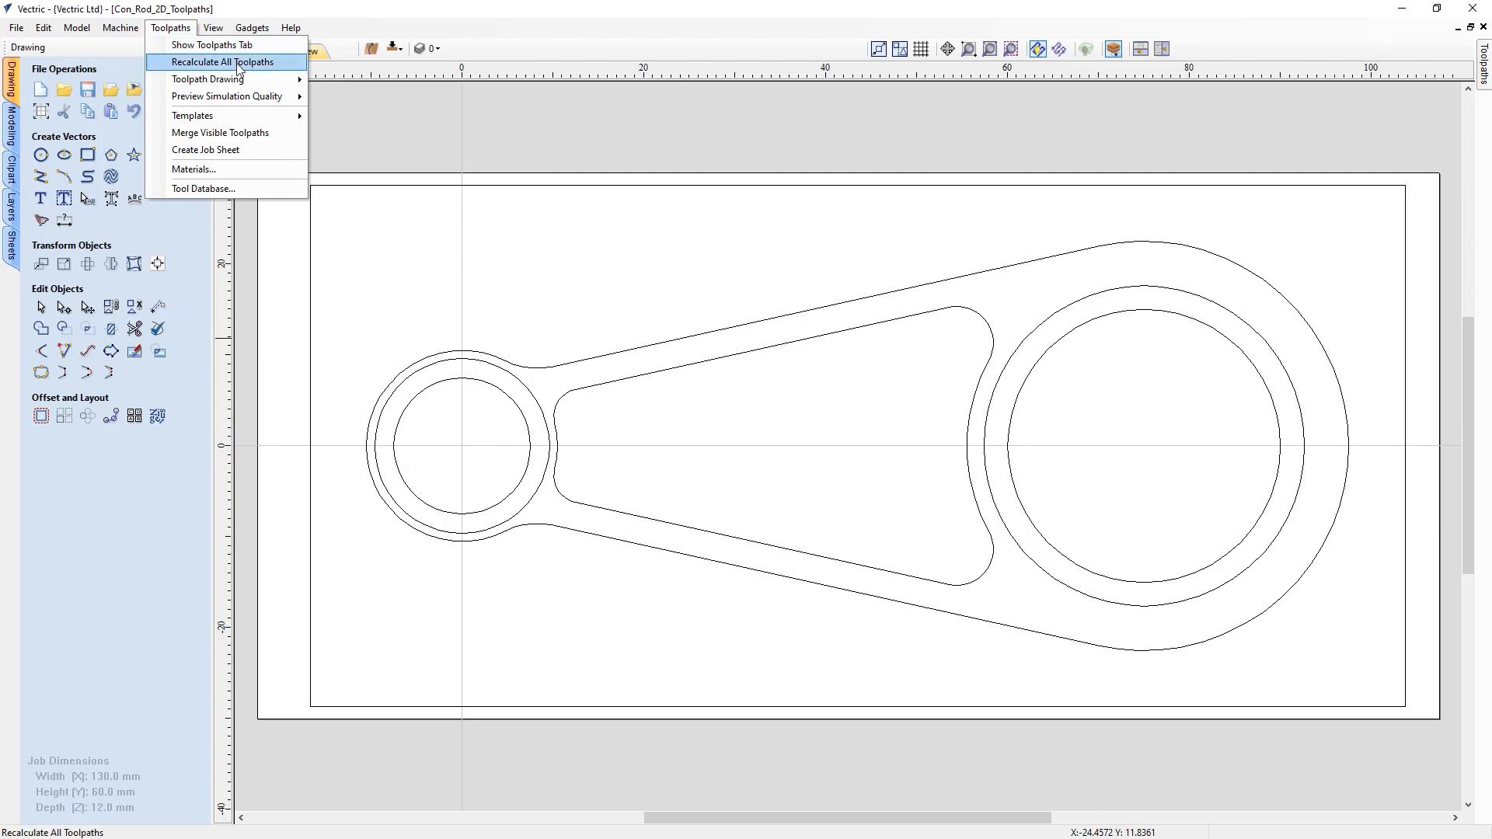
mouse_move(302, 83)
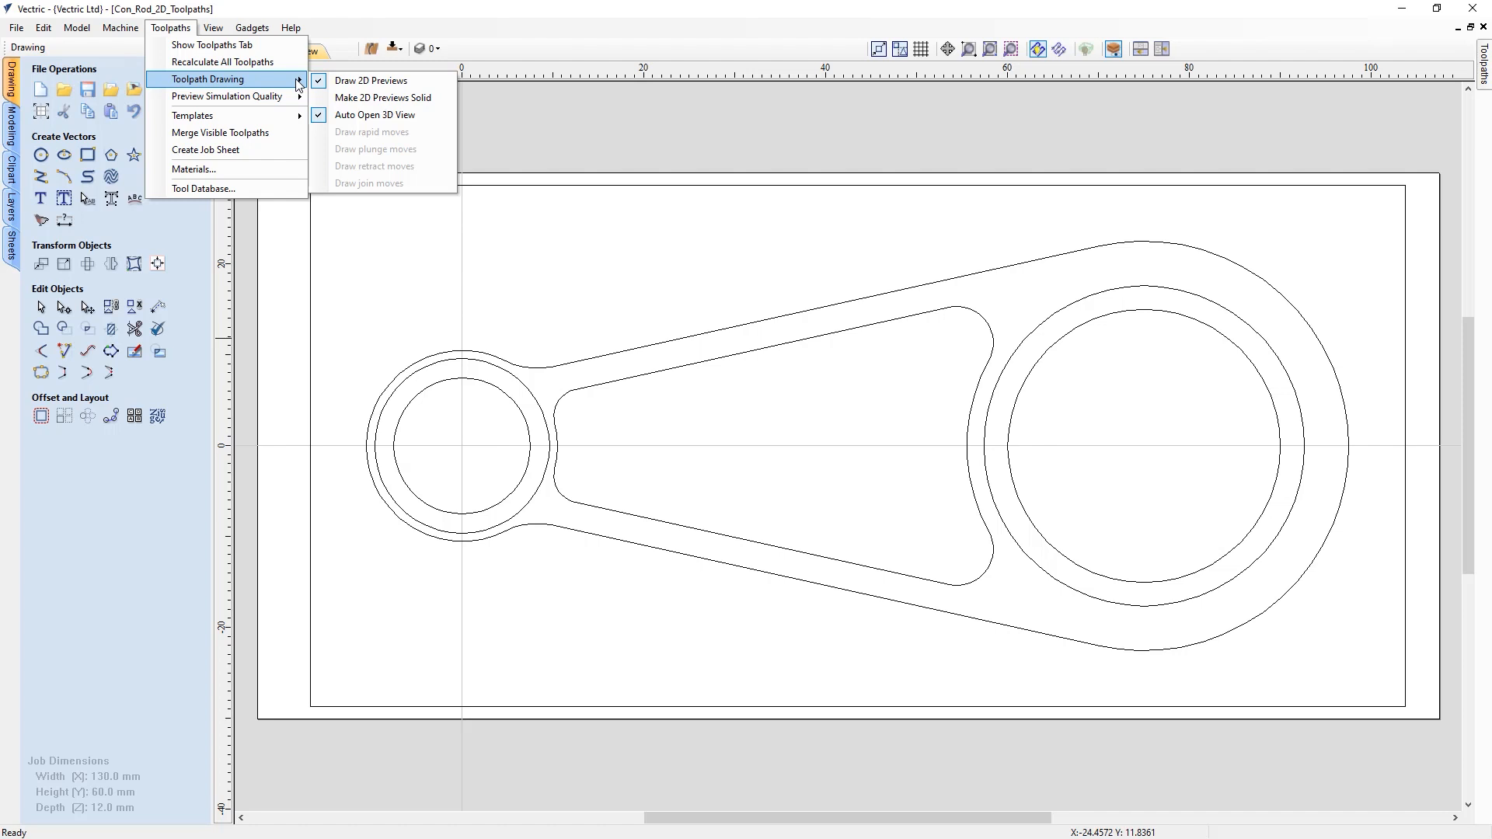
click(381, 354)
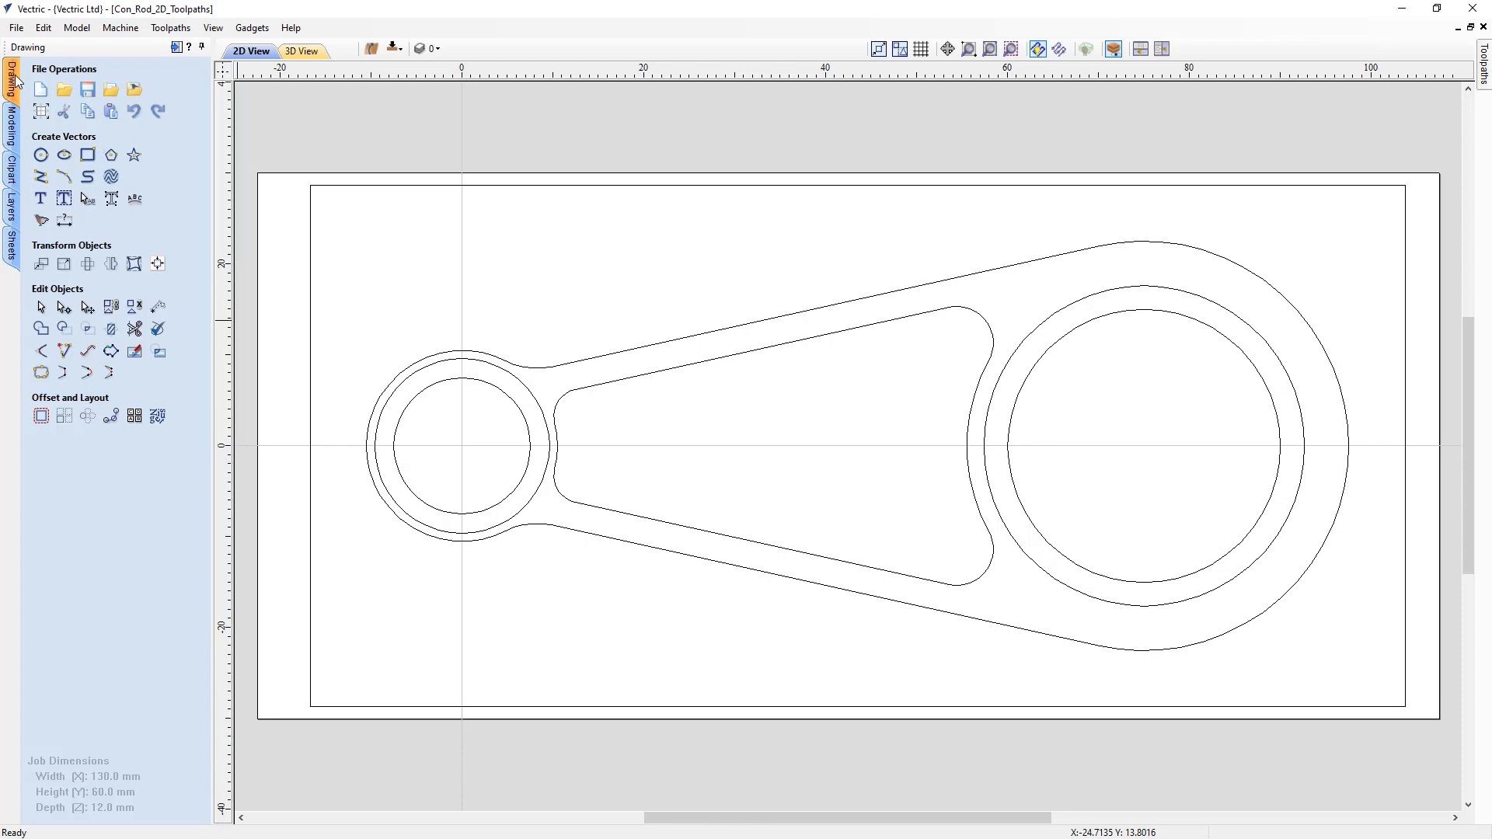
- Look through the modeling, clipart, layer and sheet tools for the connecting rod file, ending at the drawing tools
click(11, 126)
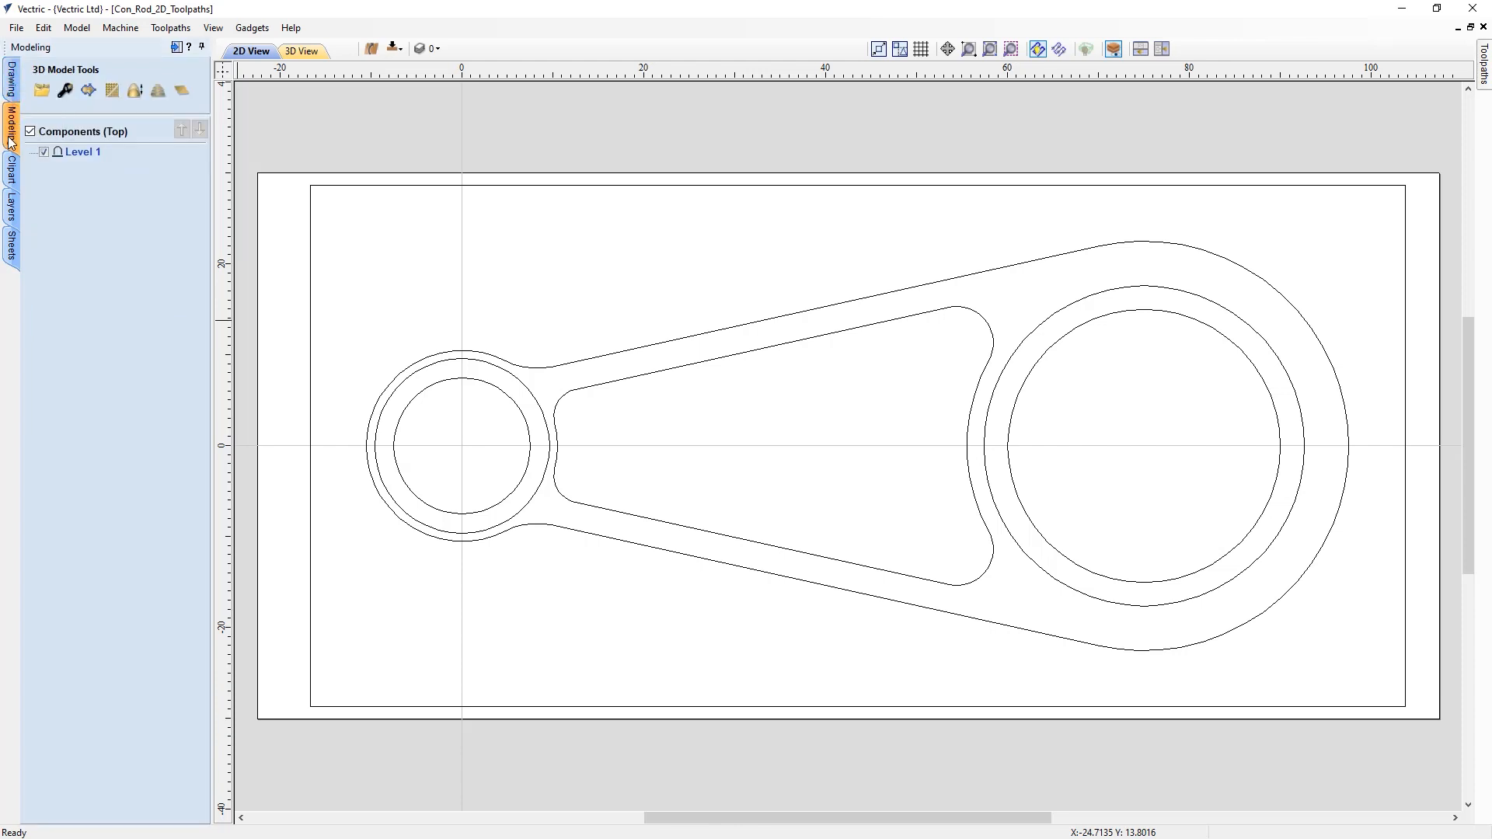
click(12, 167)
click(11, 208)
click(11, 247)
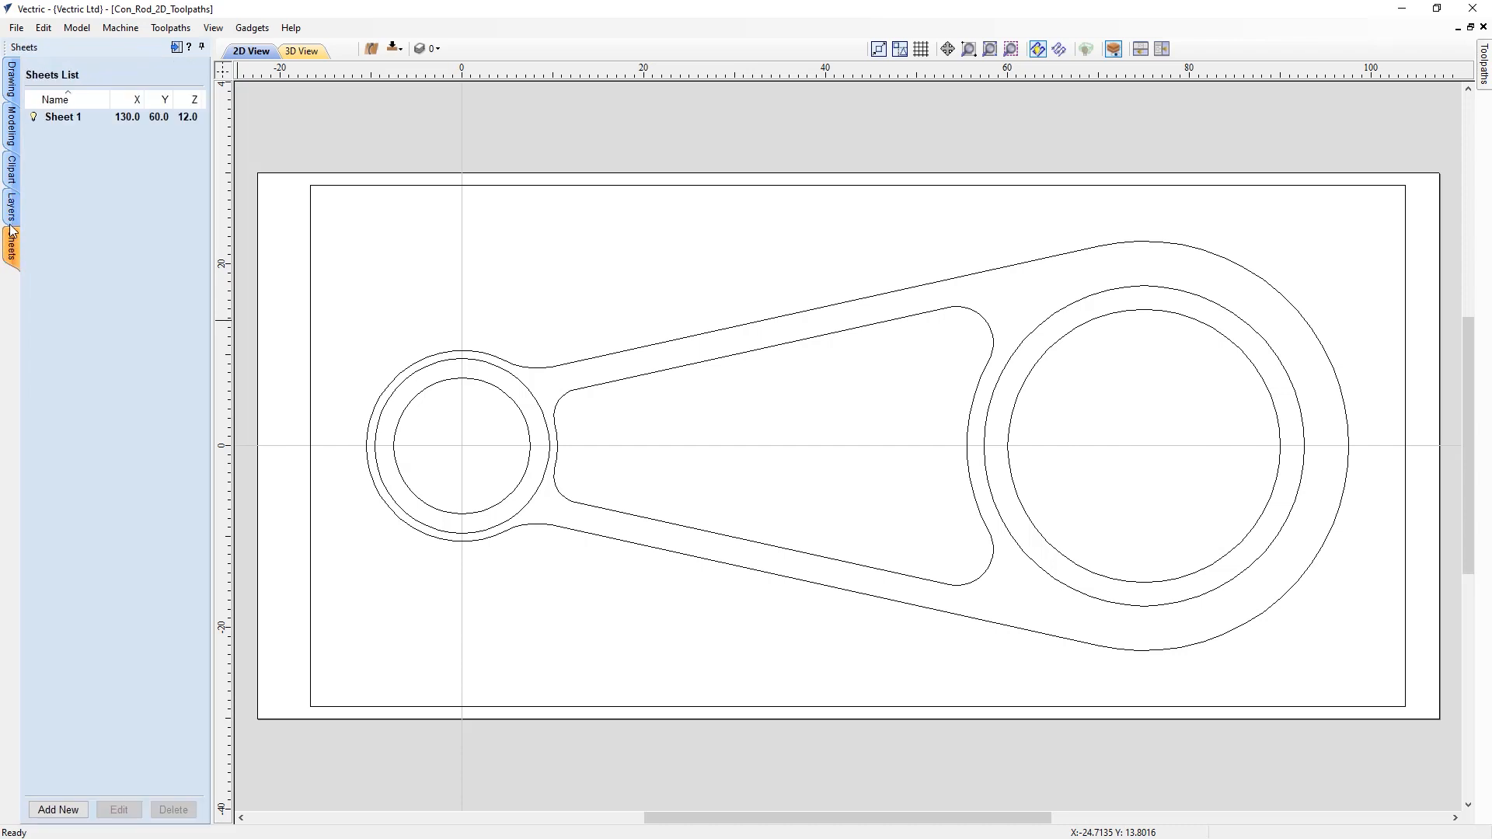
click(10, 87)
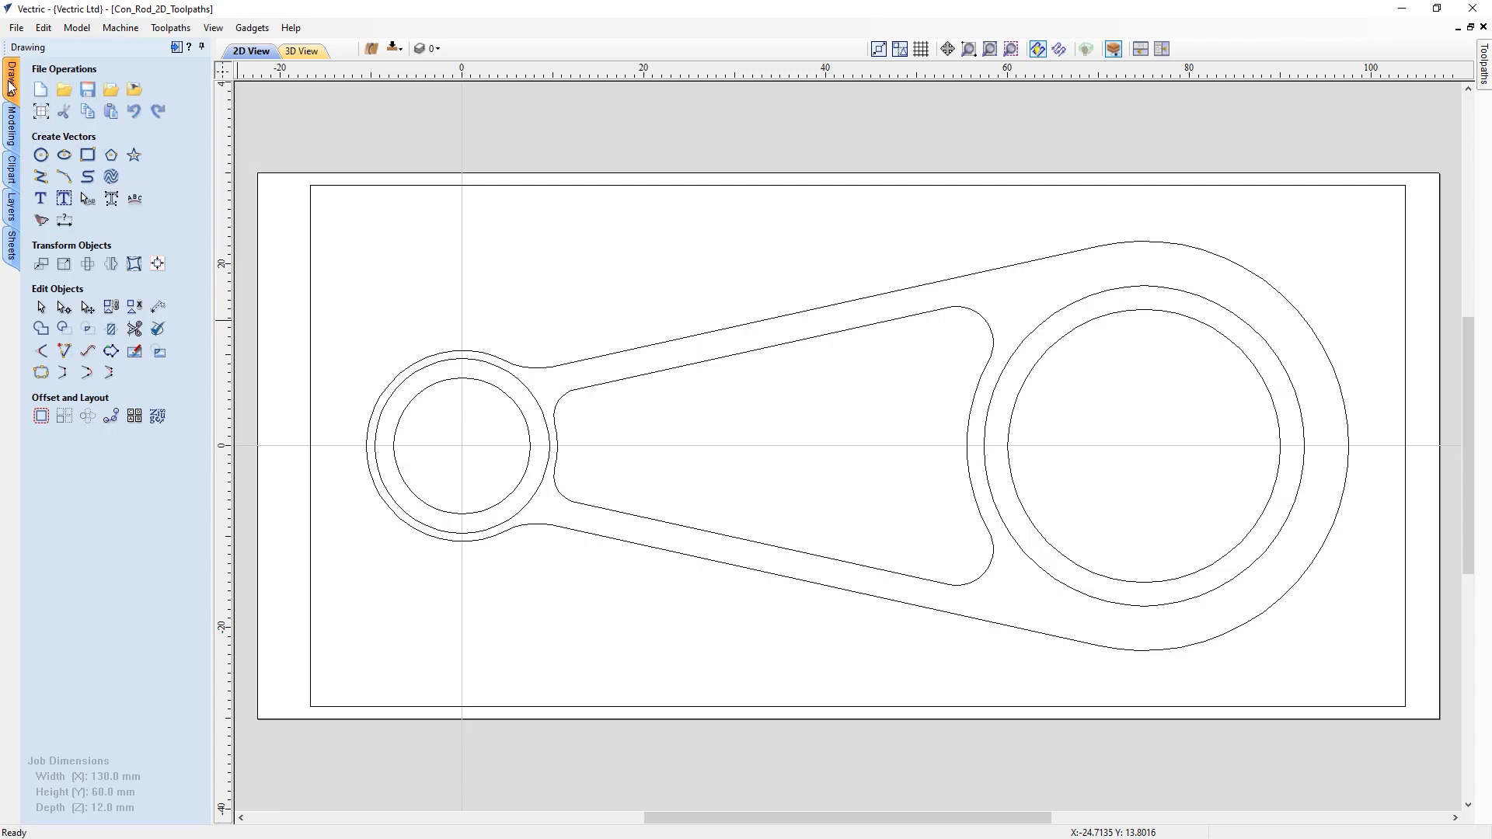
click(12, 206)
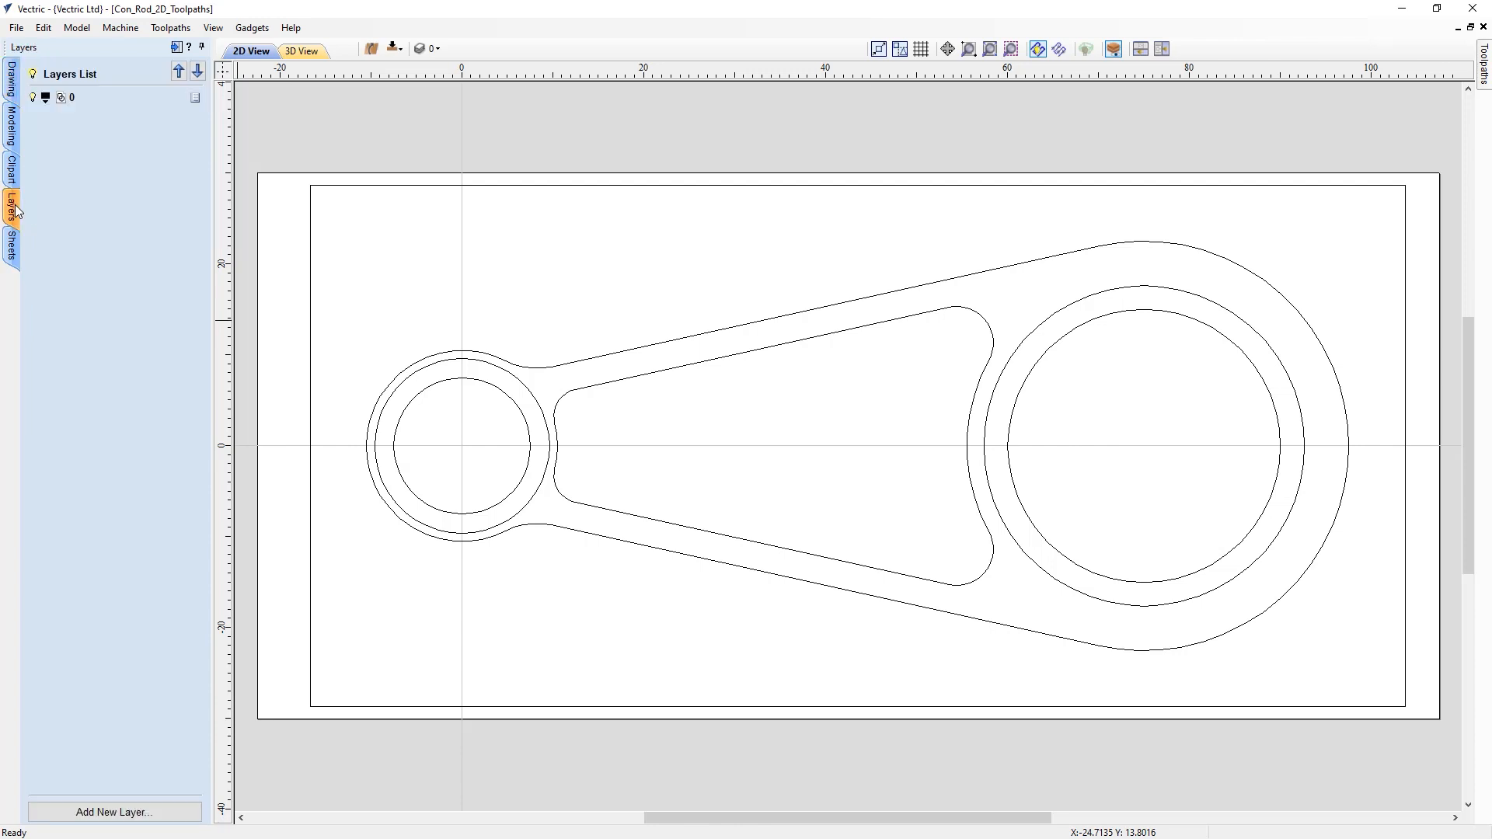
click(12, 247)
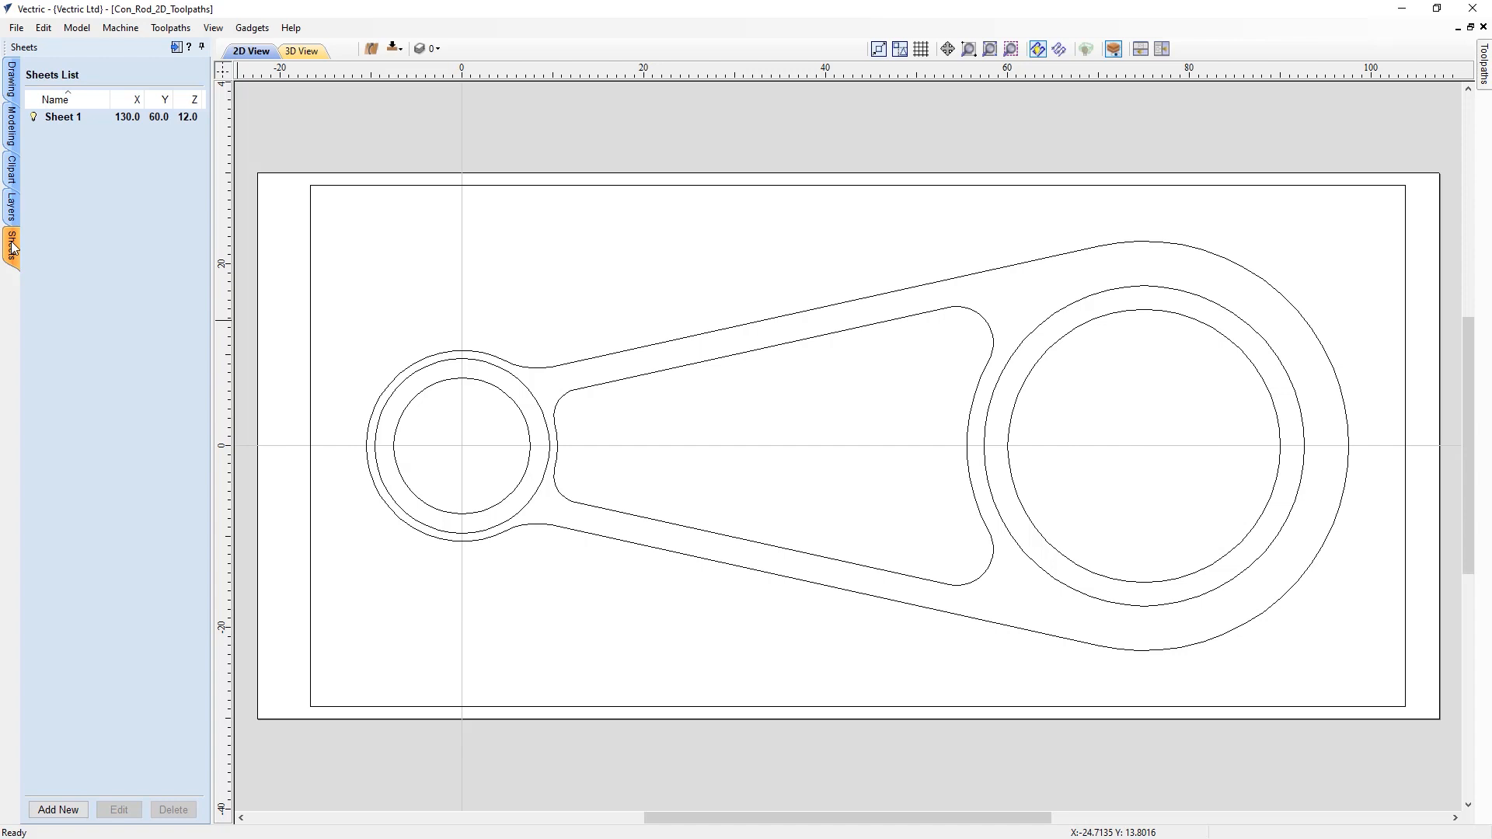
click(11, 131)
click(11, 172)
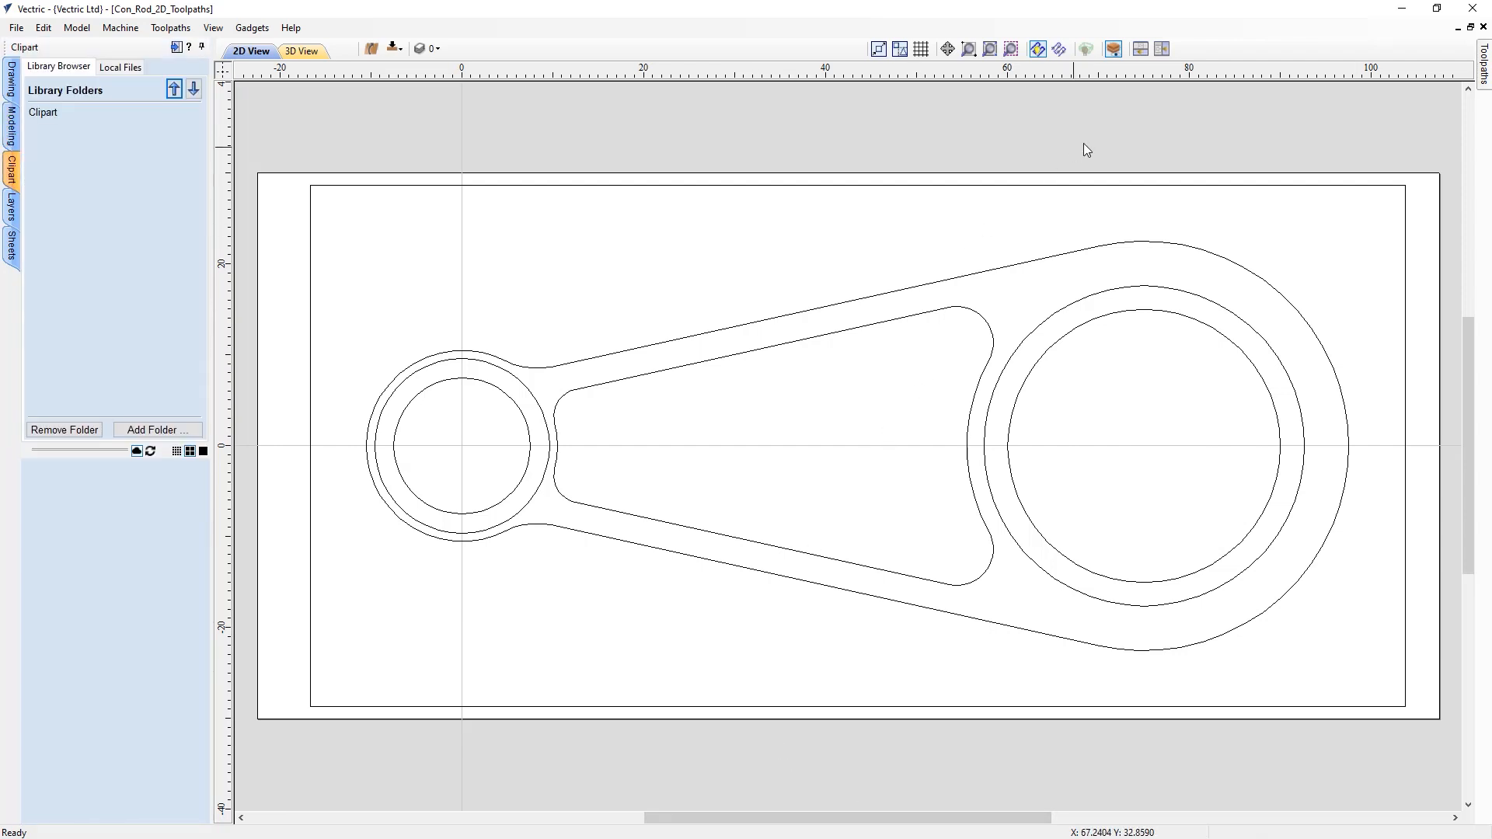
click(1485, 68)
click(13, 79)
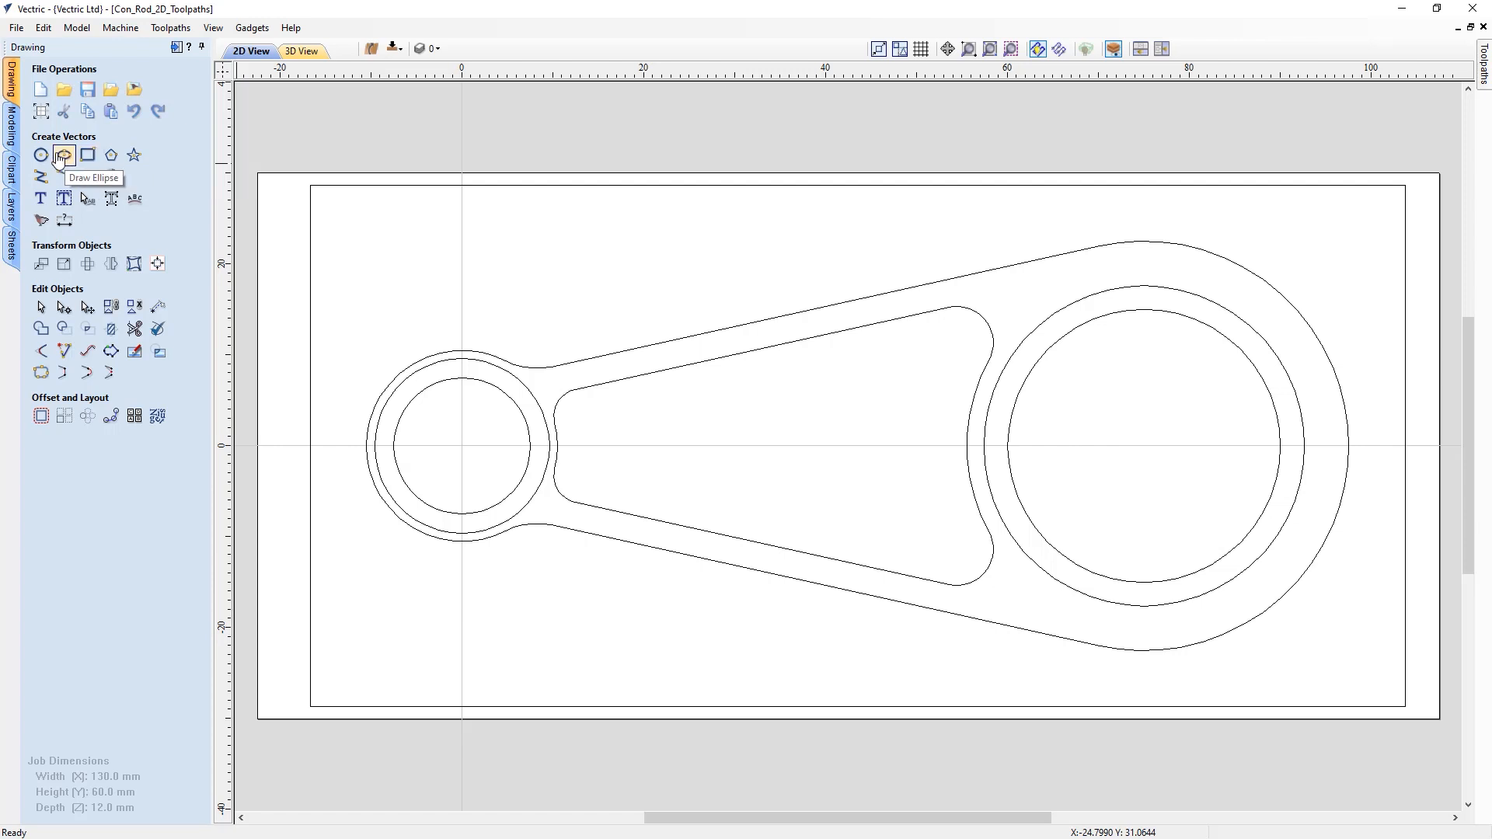
- Bring up the Draw Circle settings and leave them without creating a circle
click(42, 156)
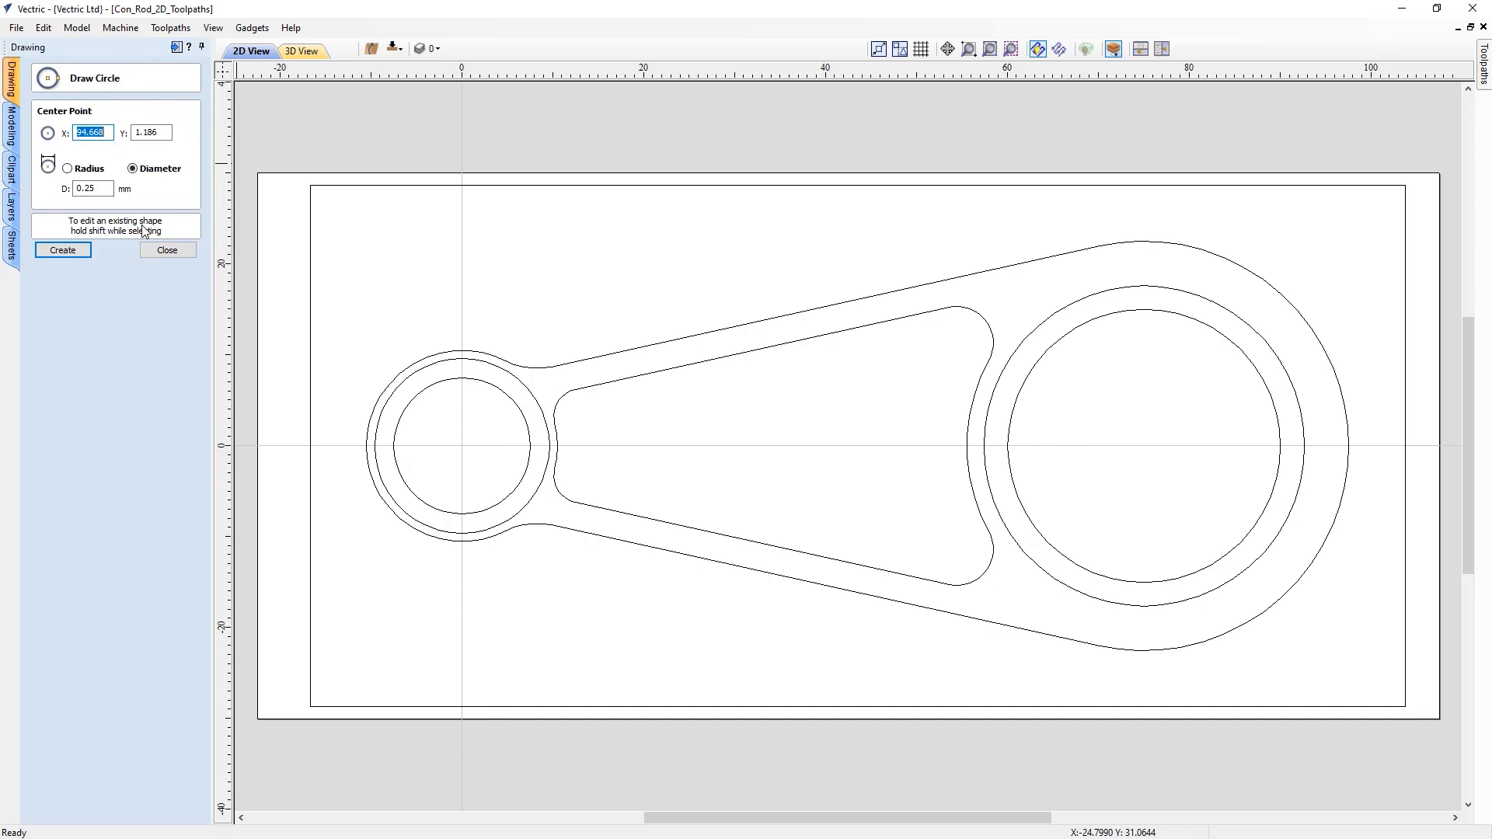
click(166, 249)
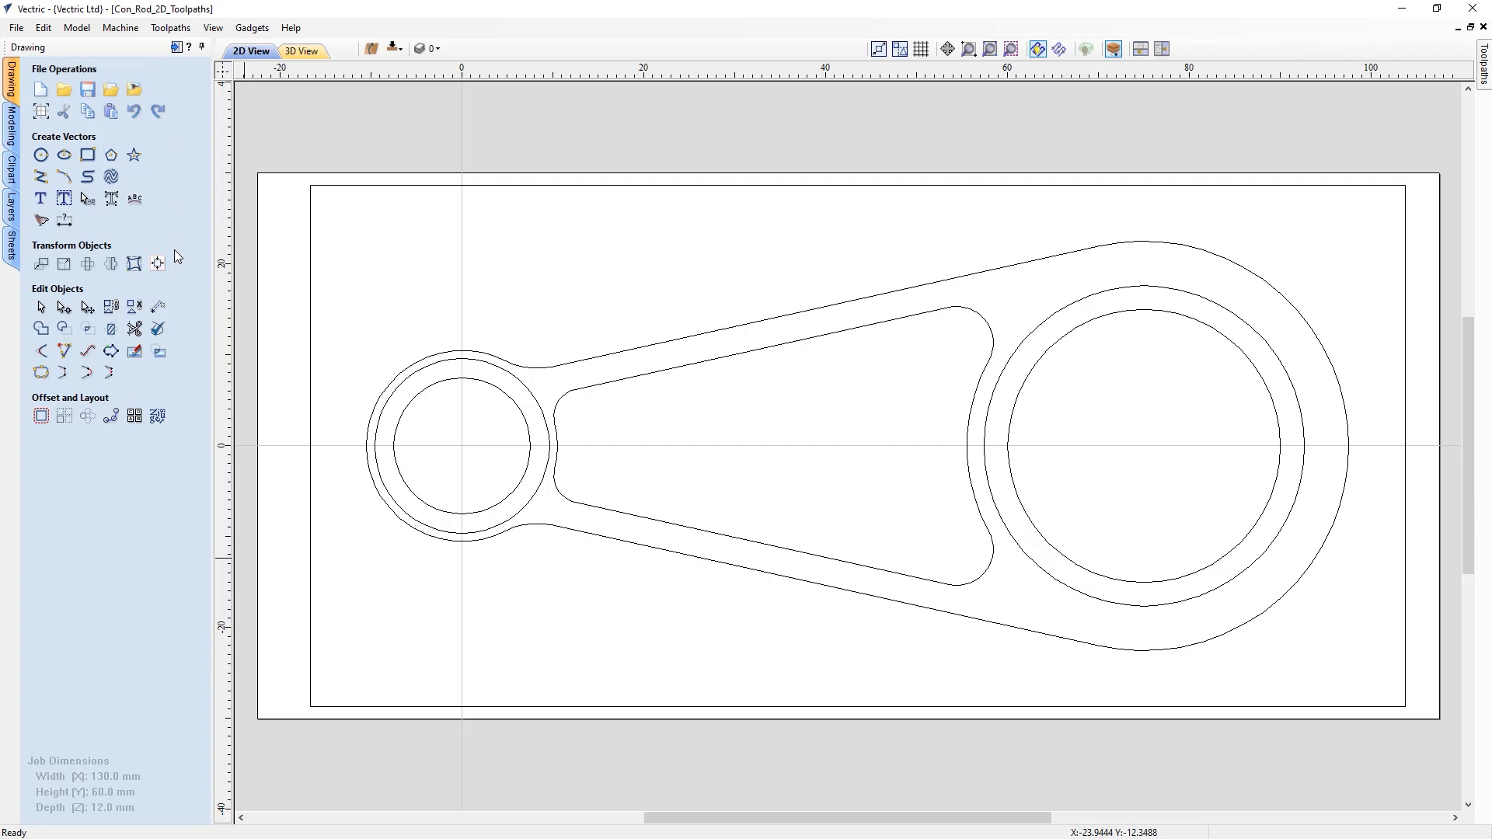
- Examine the modeling components, the Animals clipart folder, the layers list and the sheets list, and return to the drawing tools
click(12, 138)
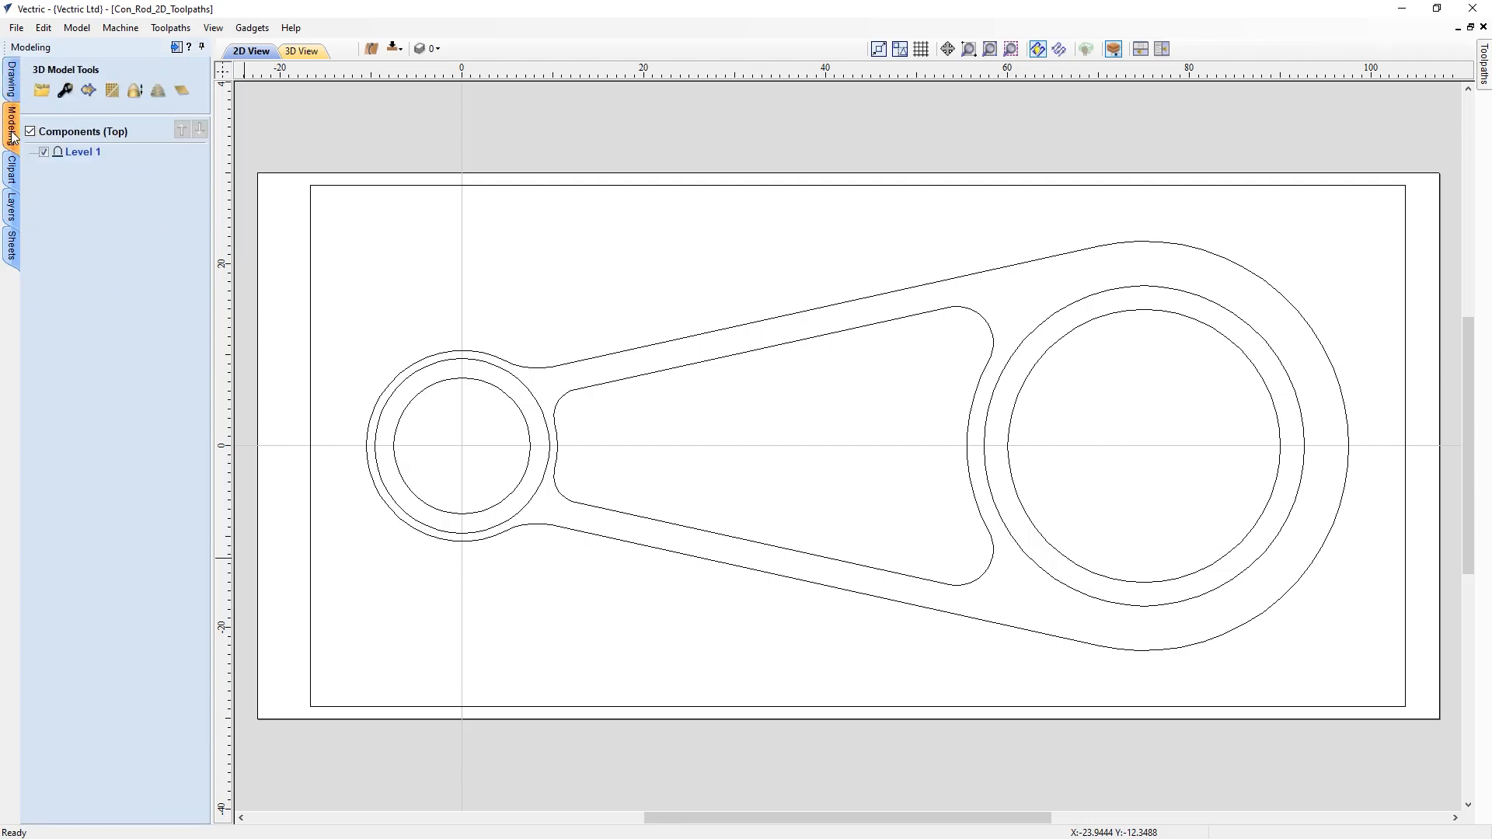
click(11, 175)
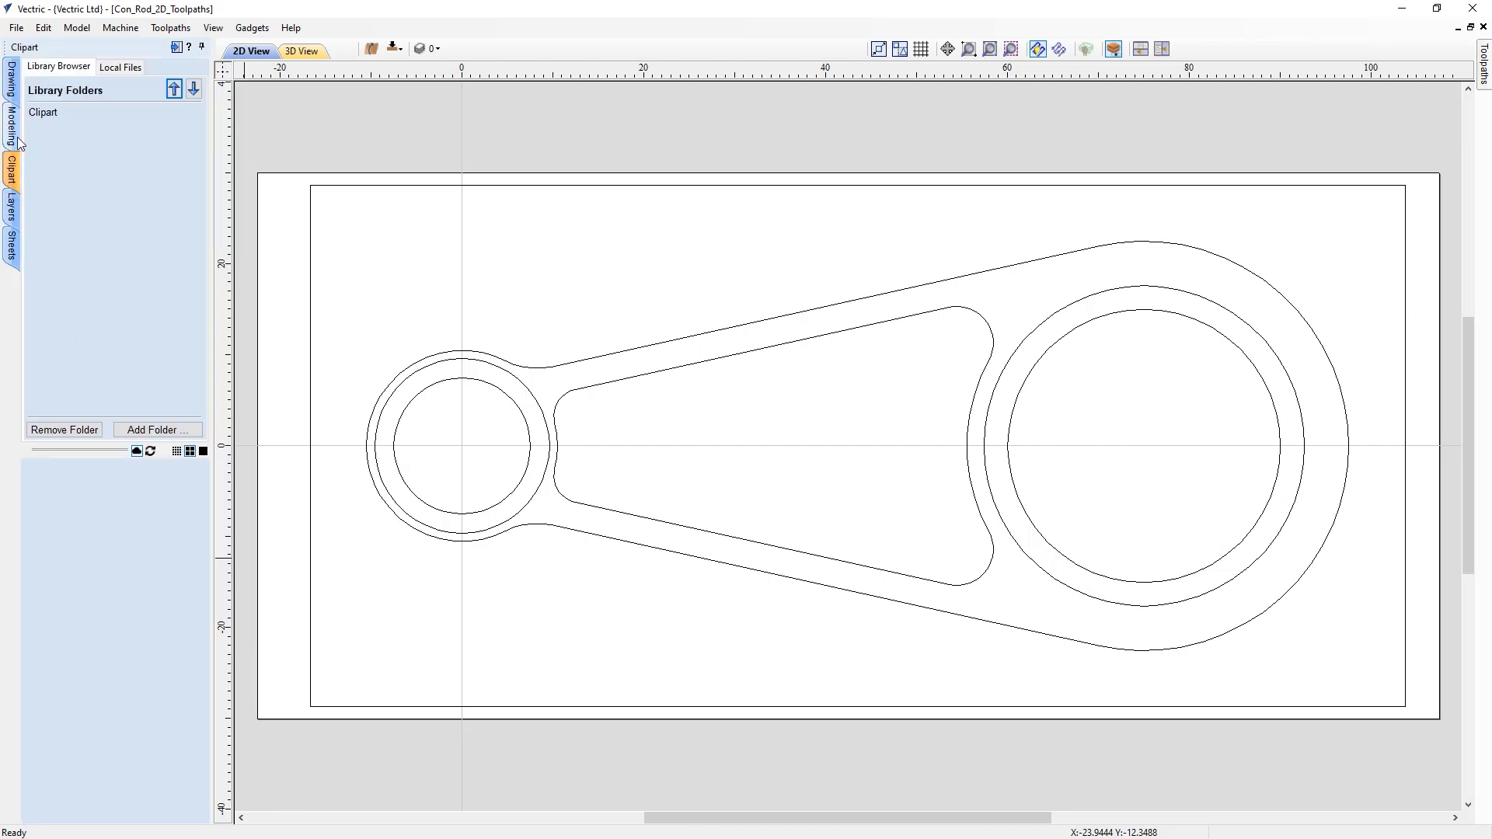
click(43, 113)
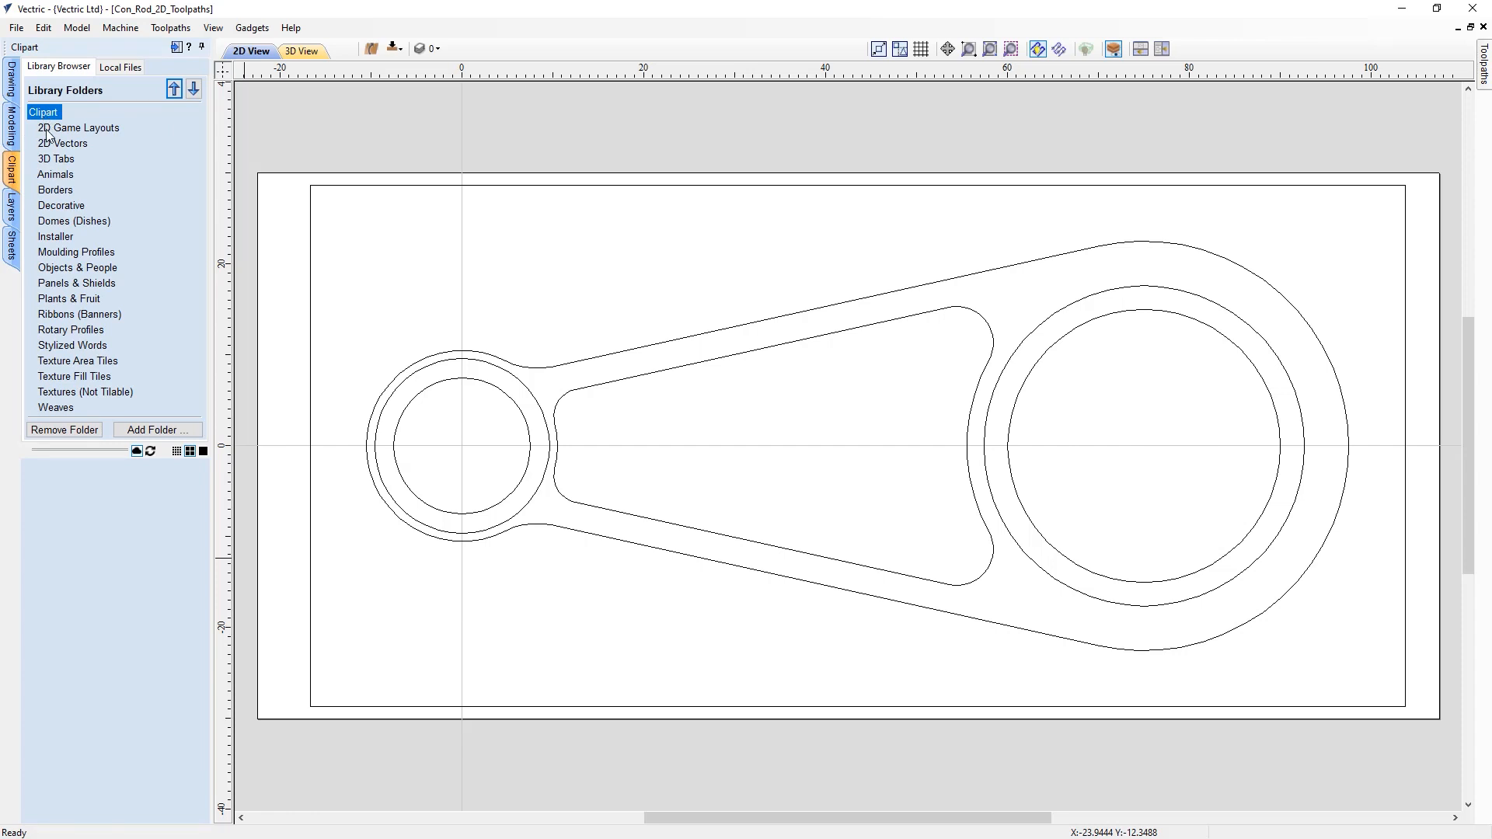
click(56, 176)
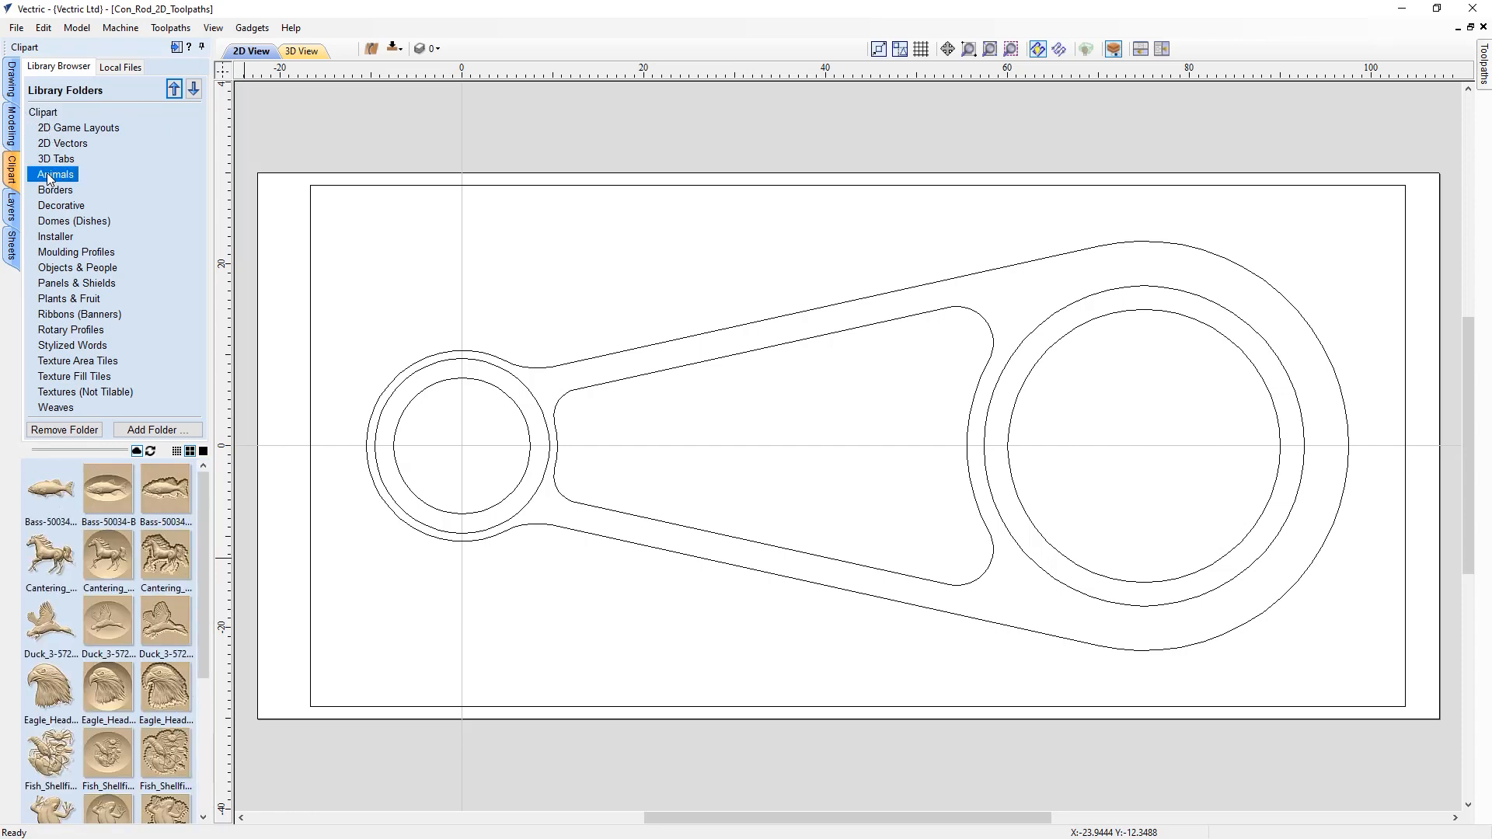
click(12, 208)
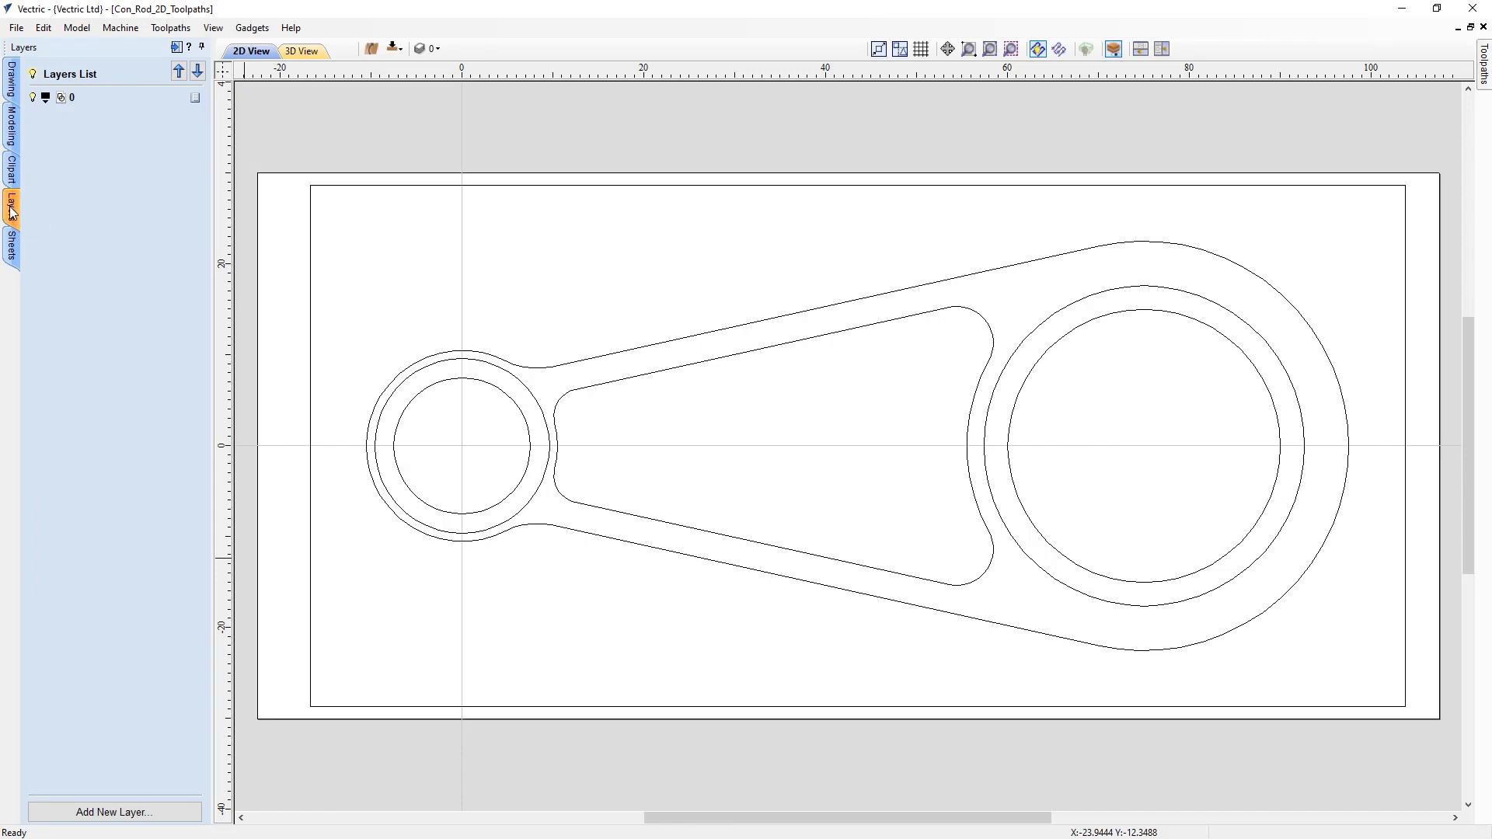
click(11, 244)
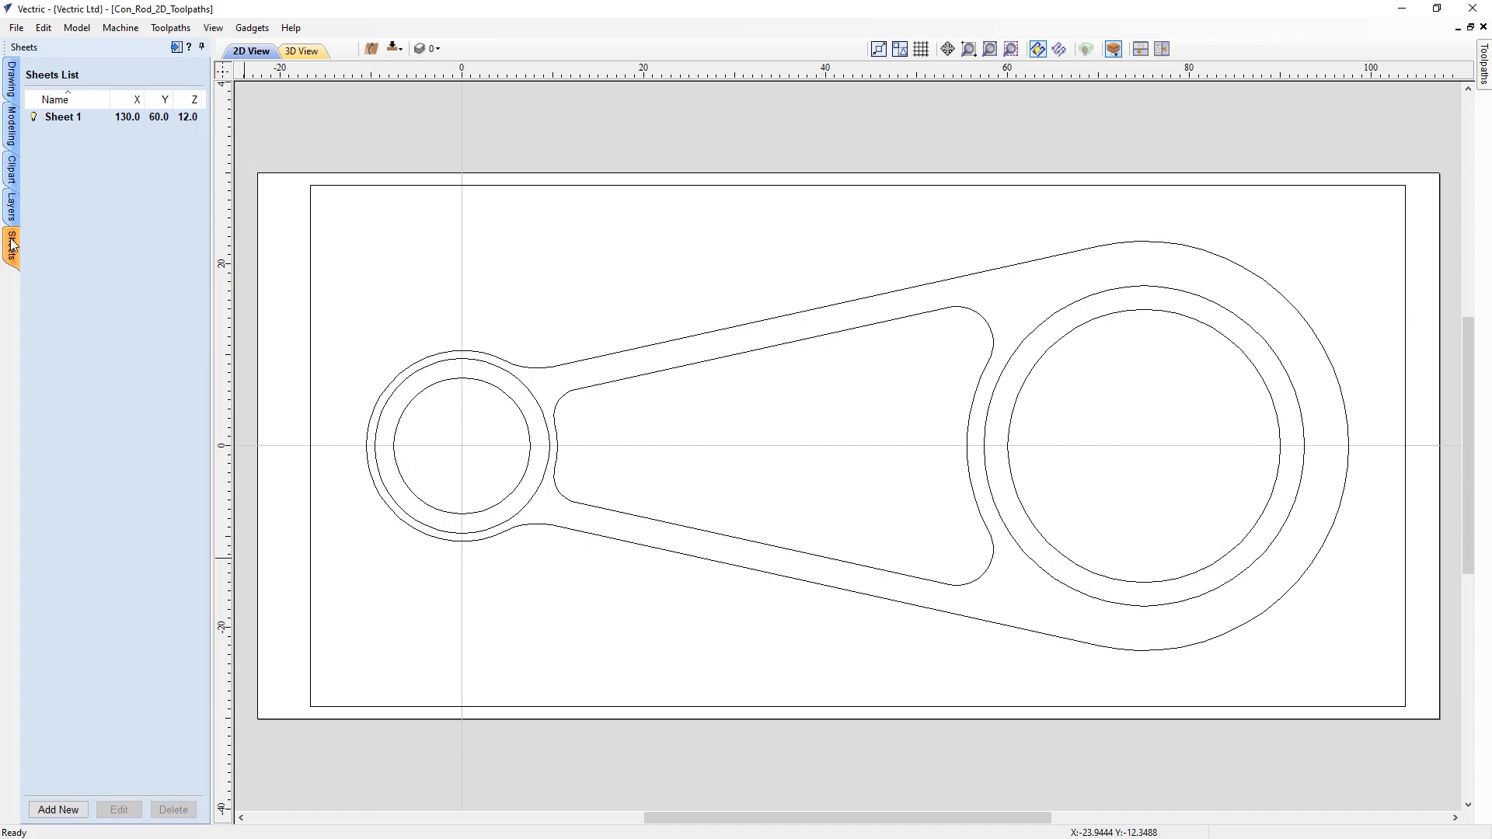
click(12, 92)
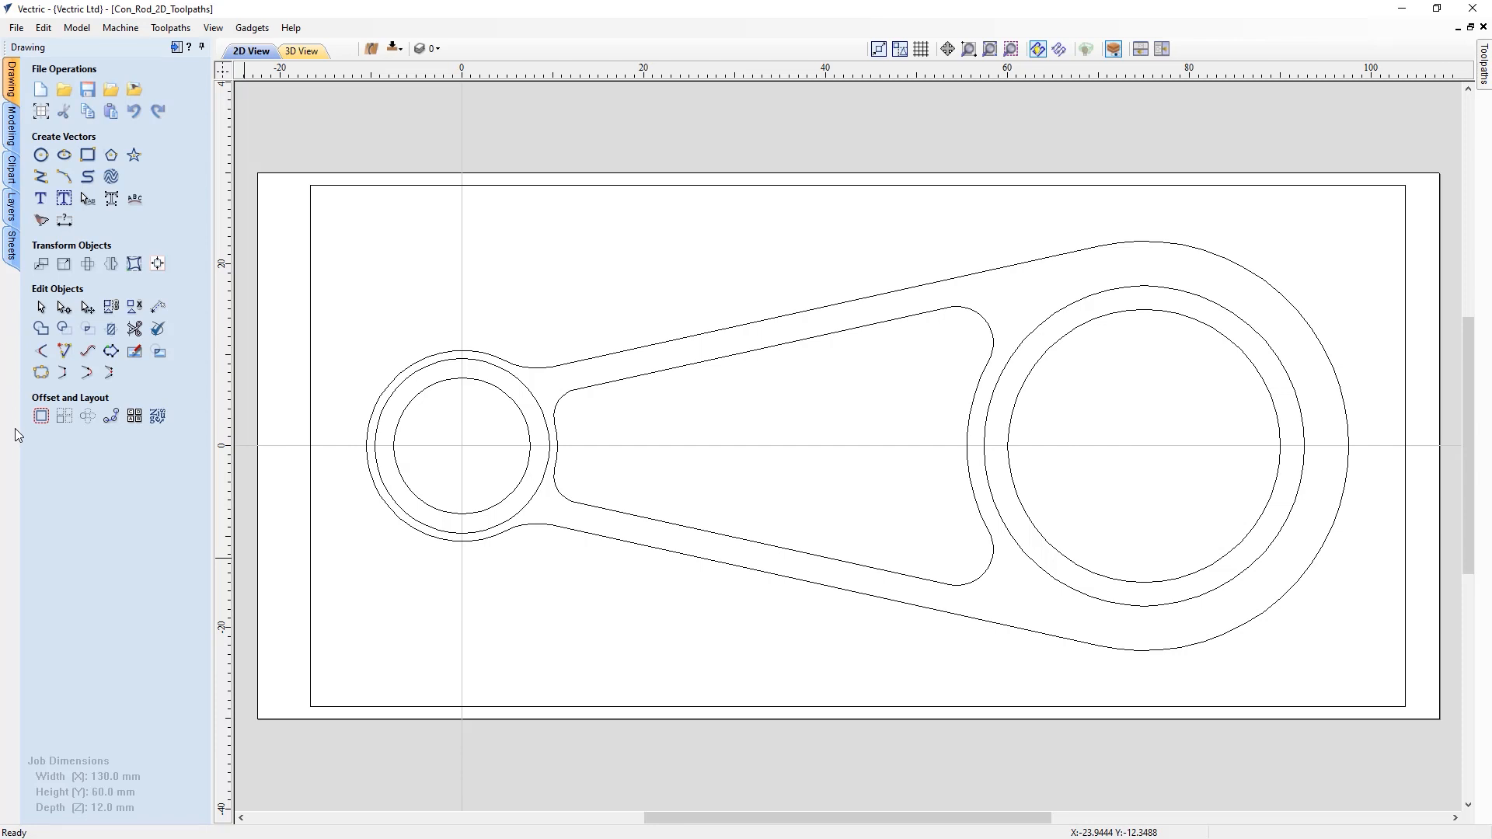
- Pin the toolpath operations open beside the drawing and set them back to auto-hide
click(1484, 74)
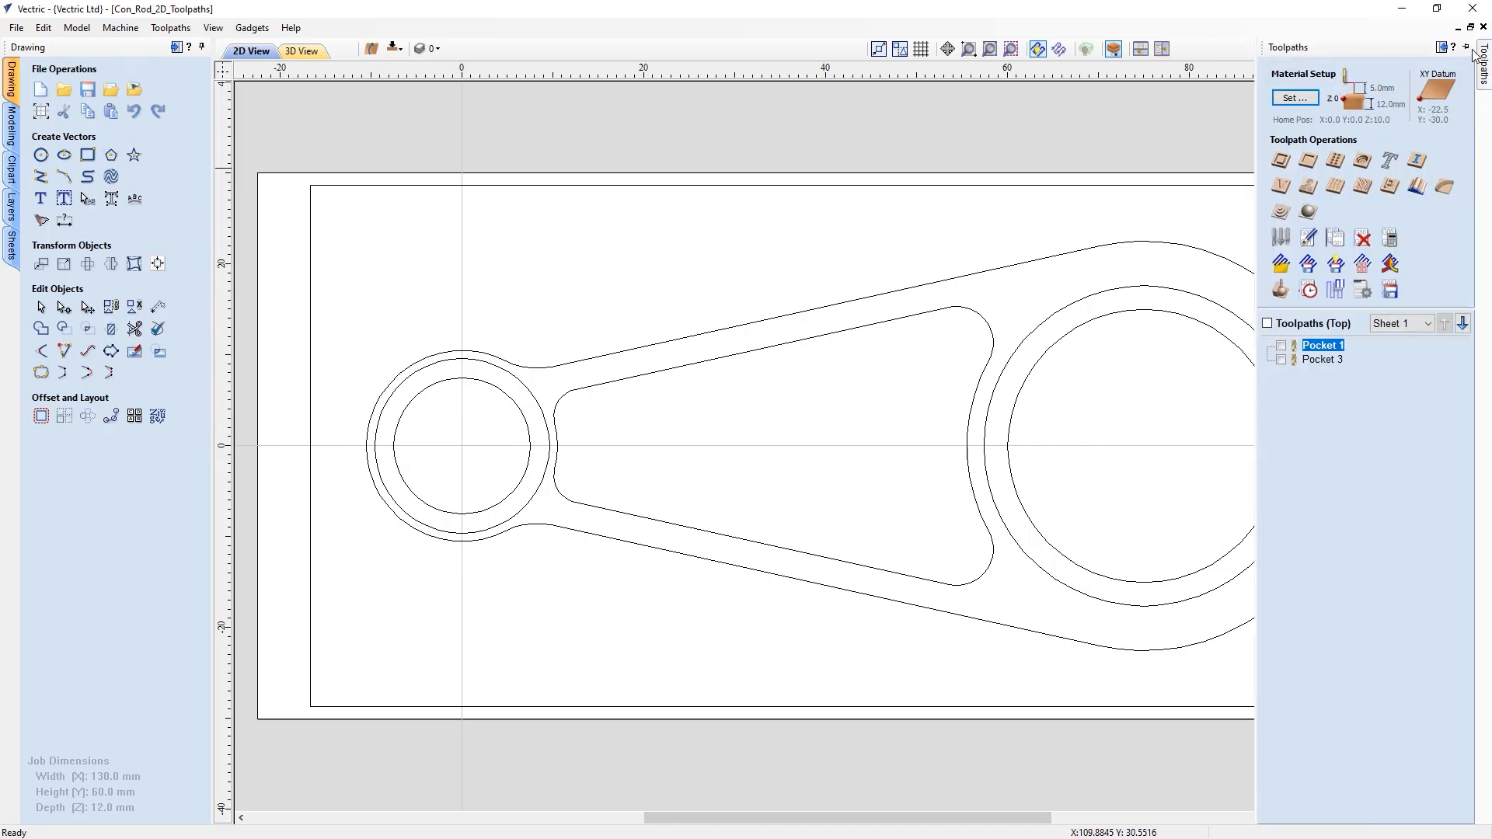
click(1465, 47)
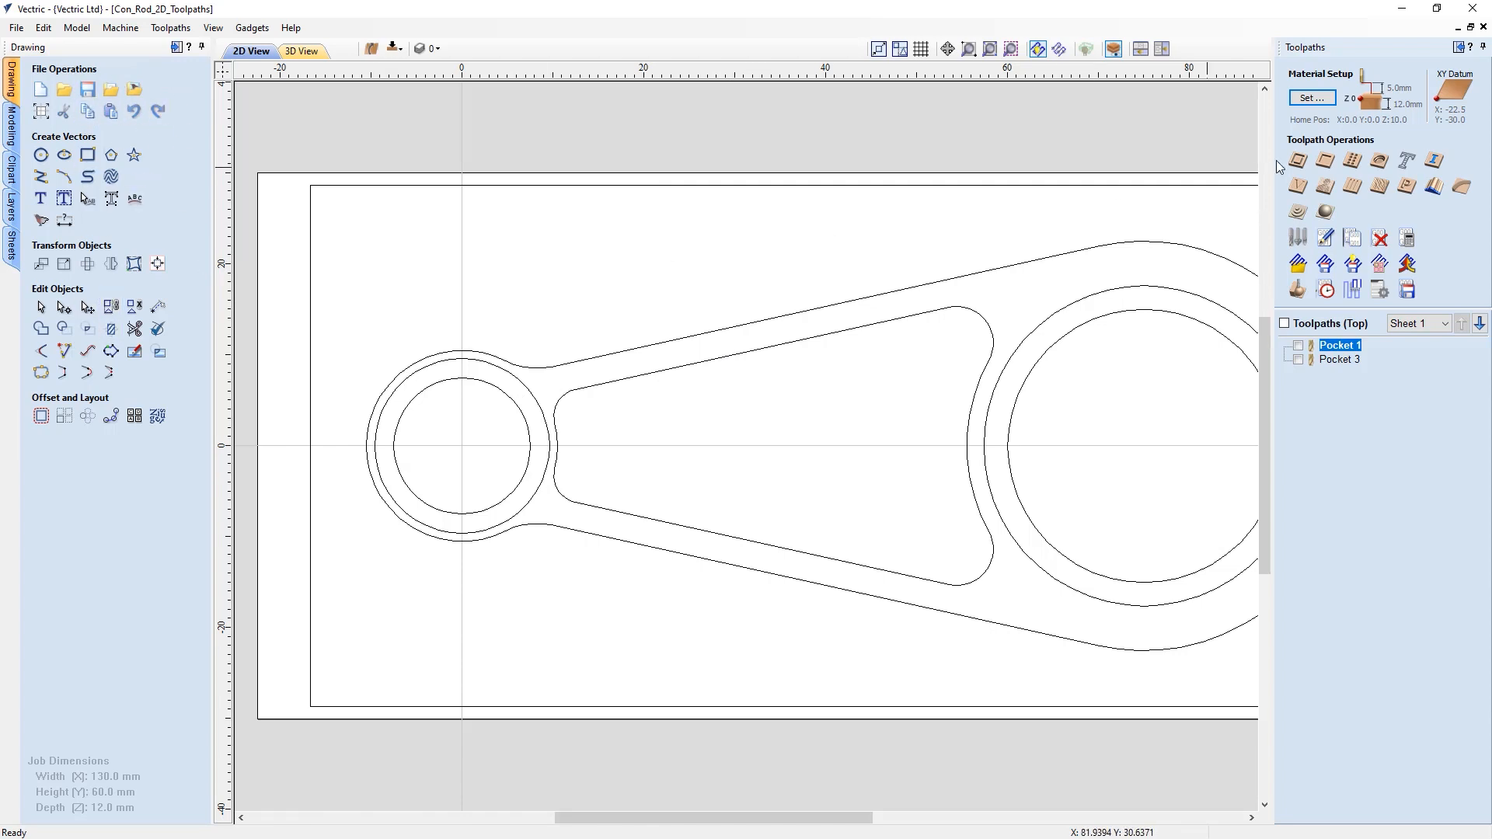
click(1470, 48)
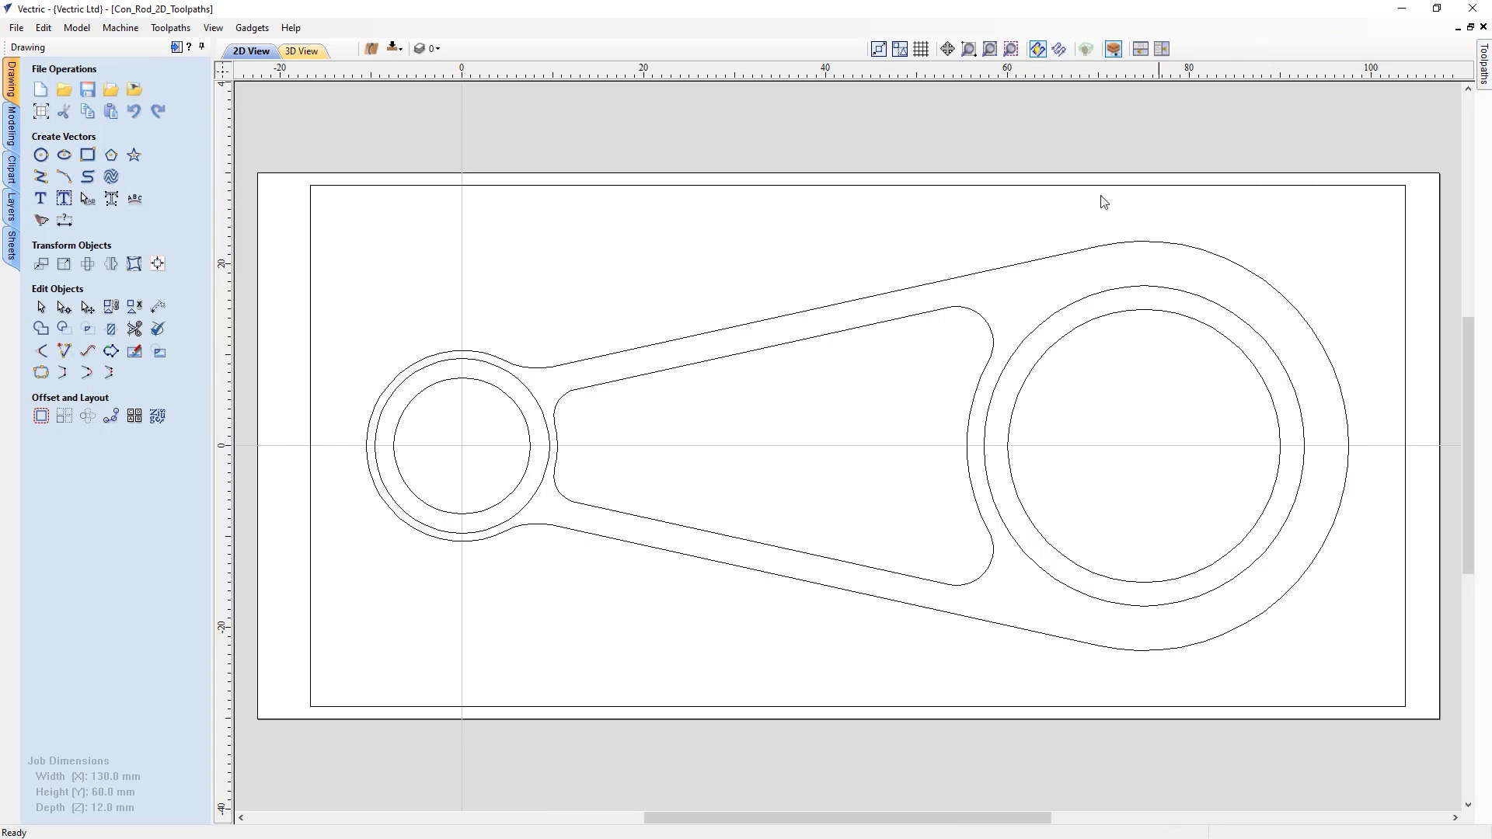
- Toggle the workspace between the toolpath and drawing layouts, ending with the toolpath operations shown and the drawing tools collapsed
click(175, 48)
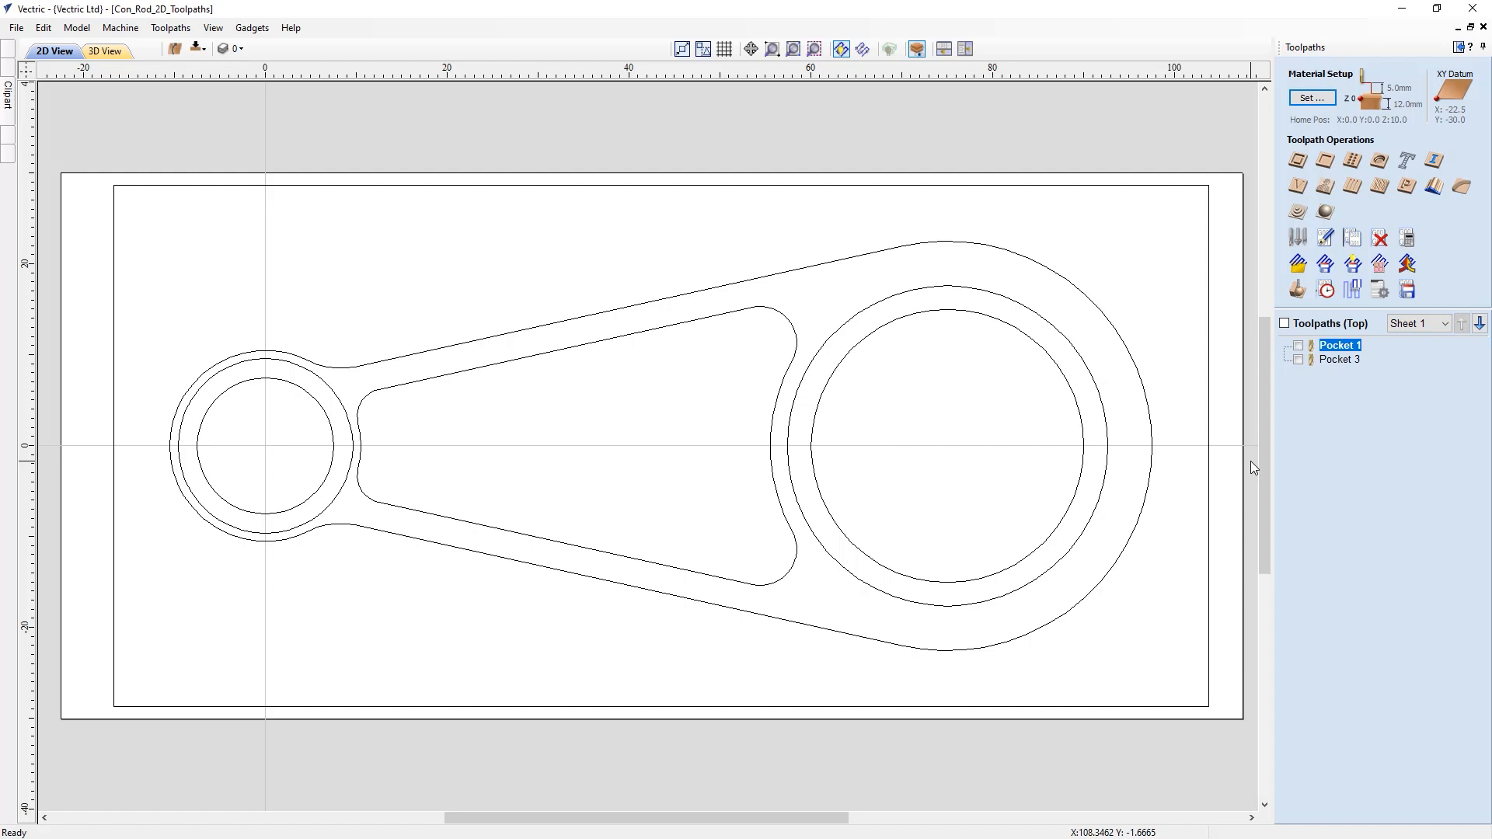
key(F12)
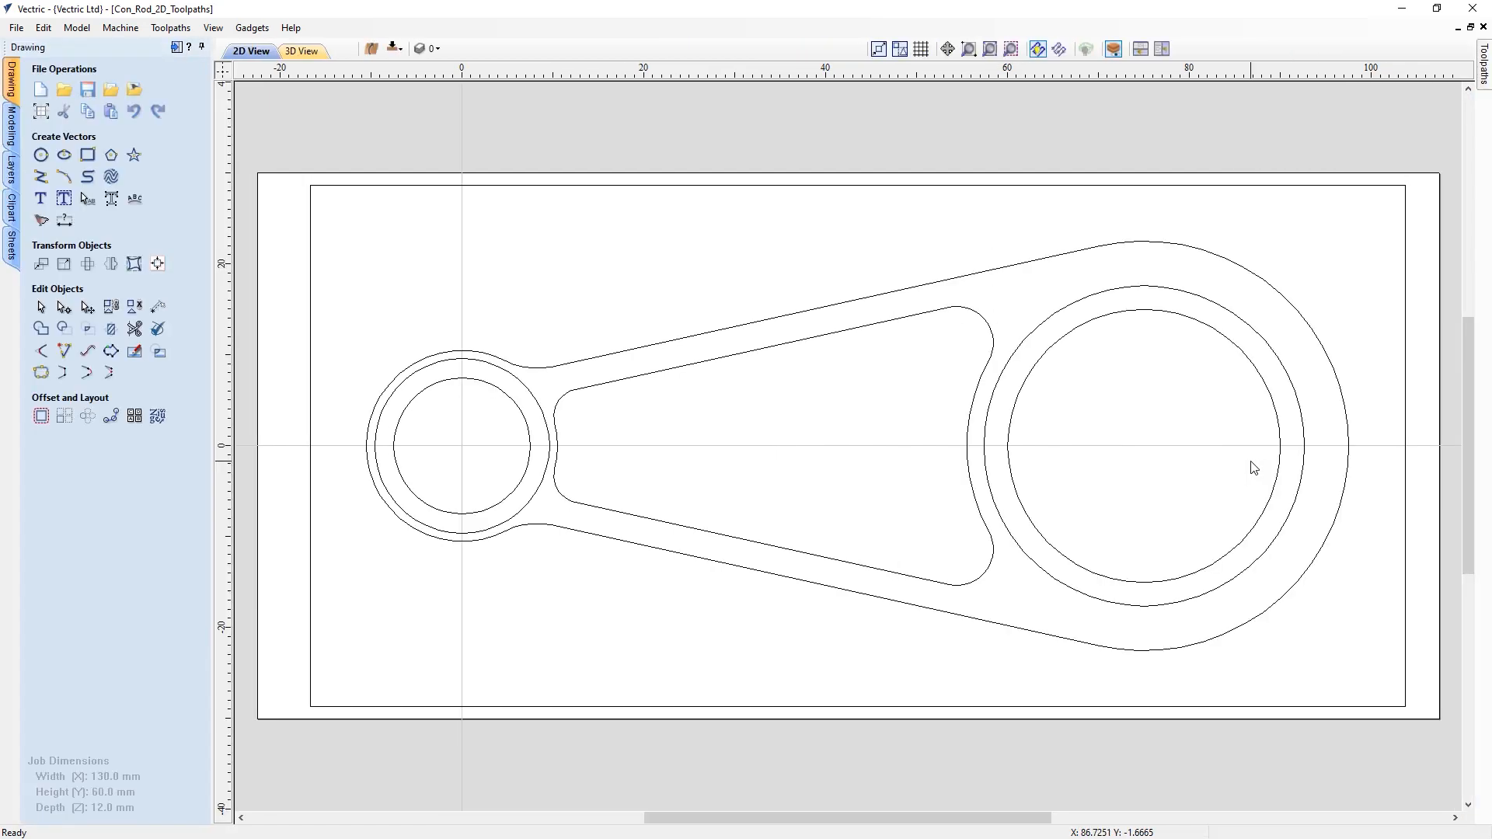
key(F12)
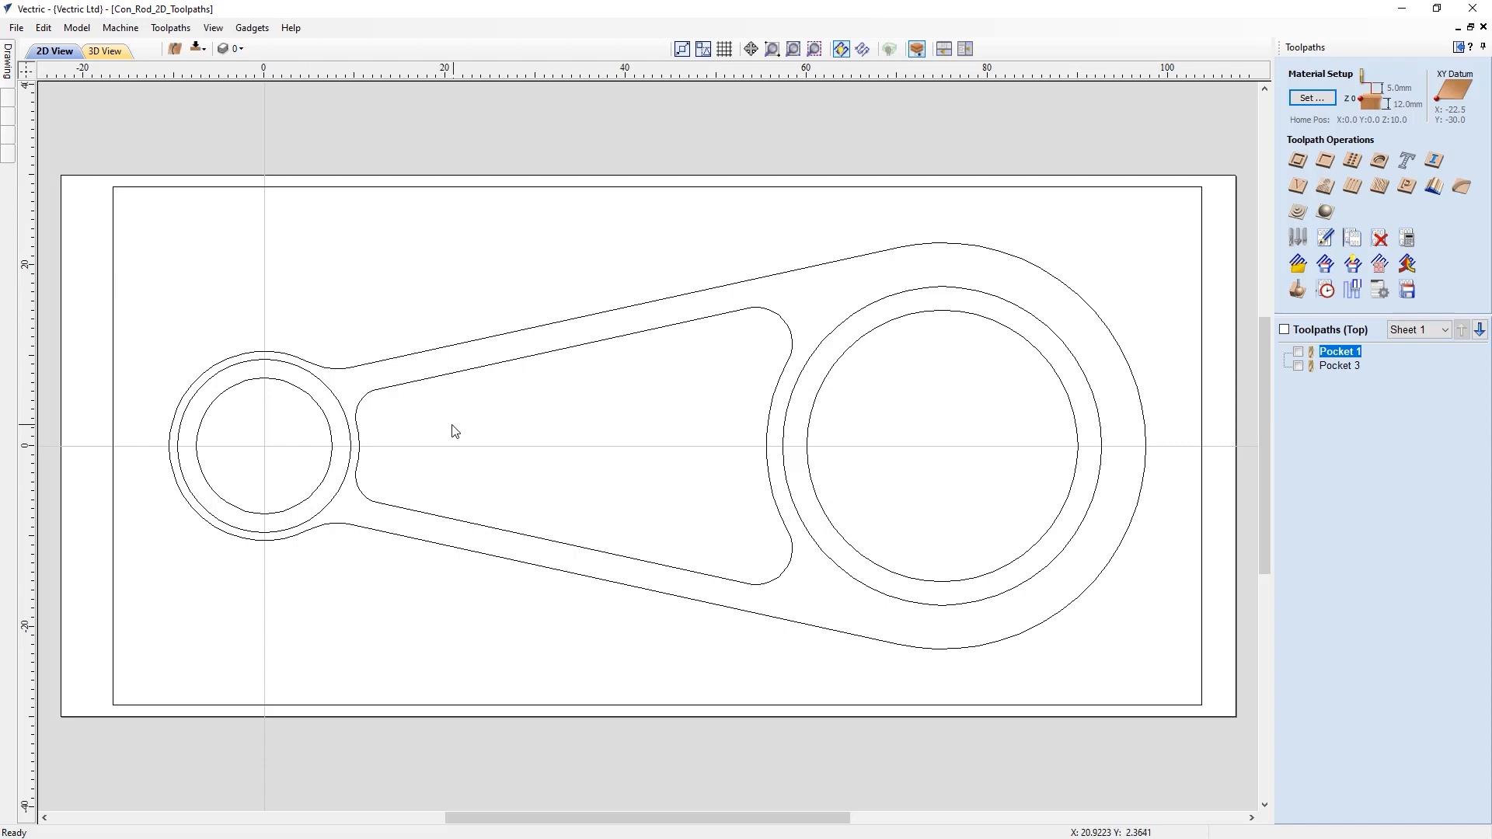
- Show the material block in 3D and inspect it from different angles
click(103, 52)
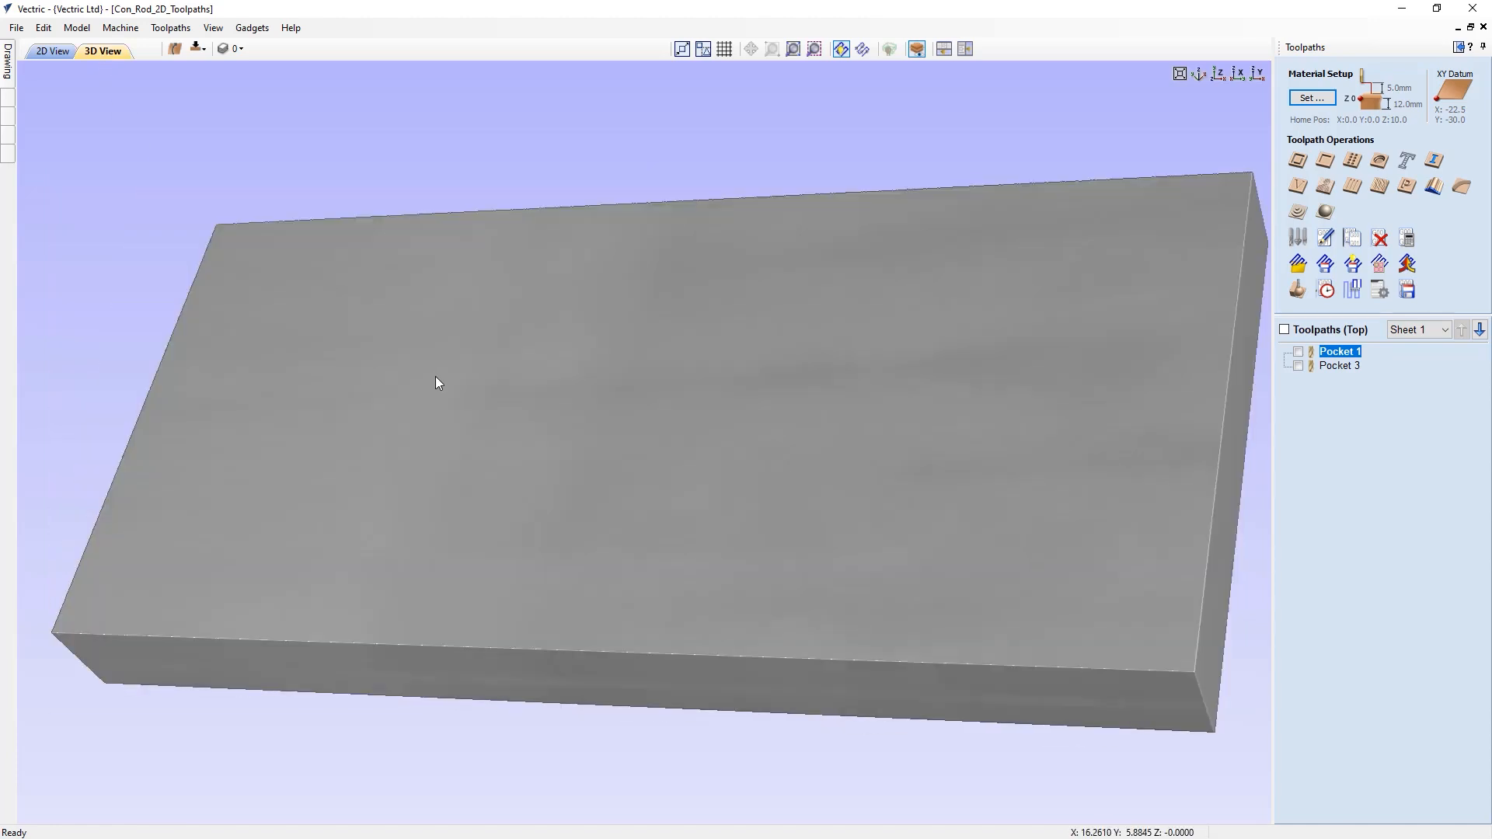
drag(435, 383, 626, 509)
drag(757, 533, 825, 519)
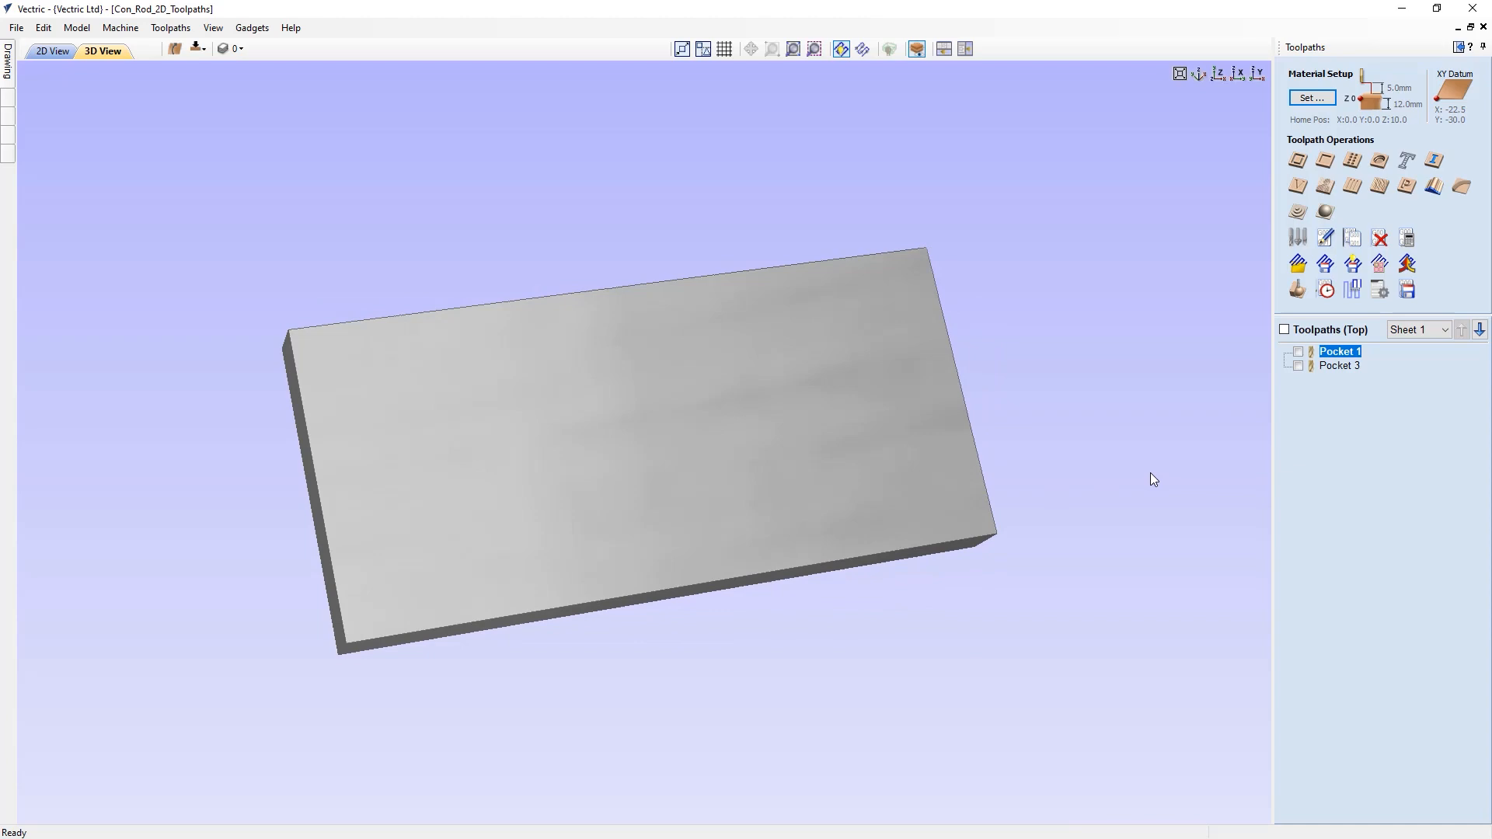
- Show all top-side toolpaths and simulate the visible toolpaths on the material block
click(1284, 330)
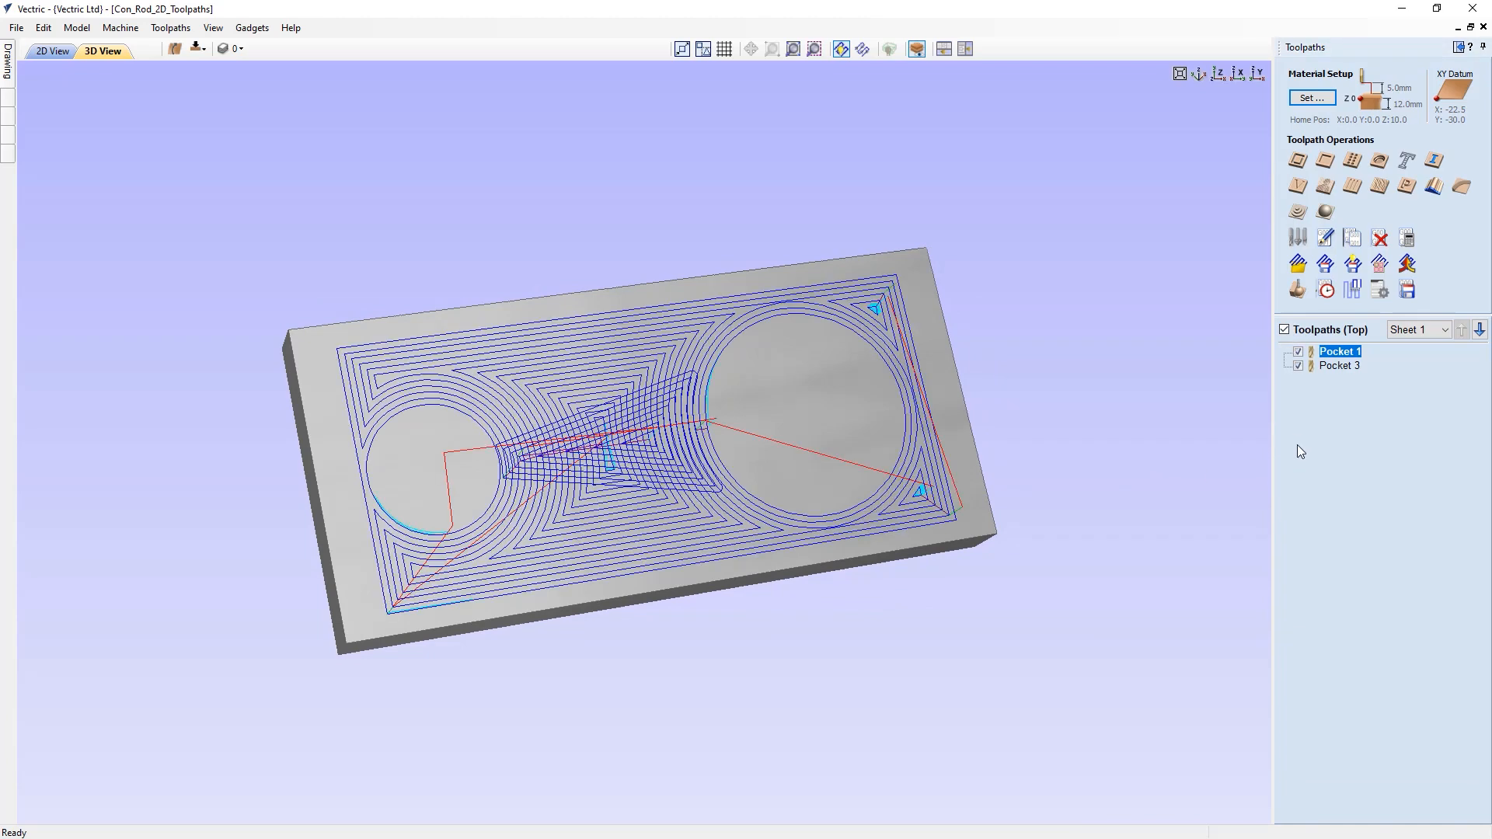
click(1299, 291)
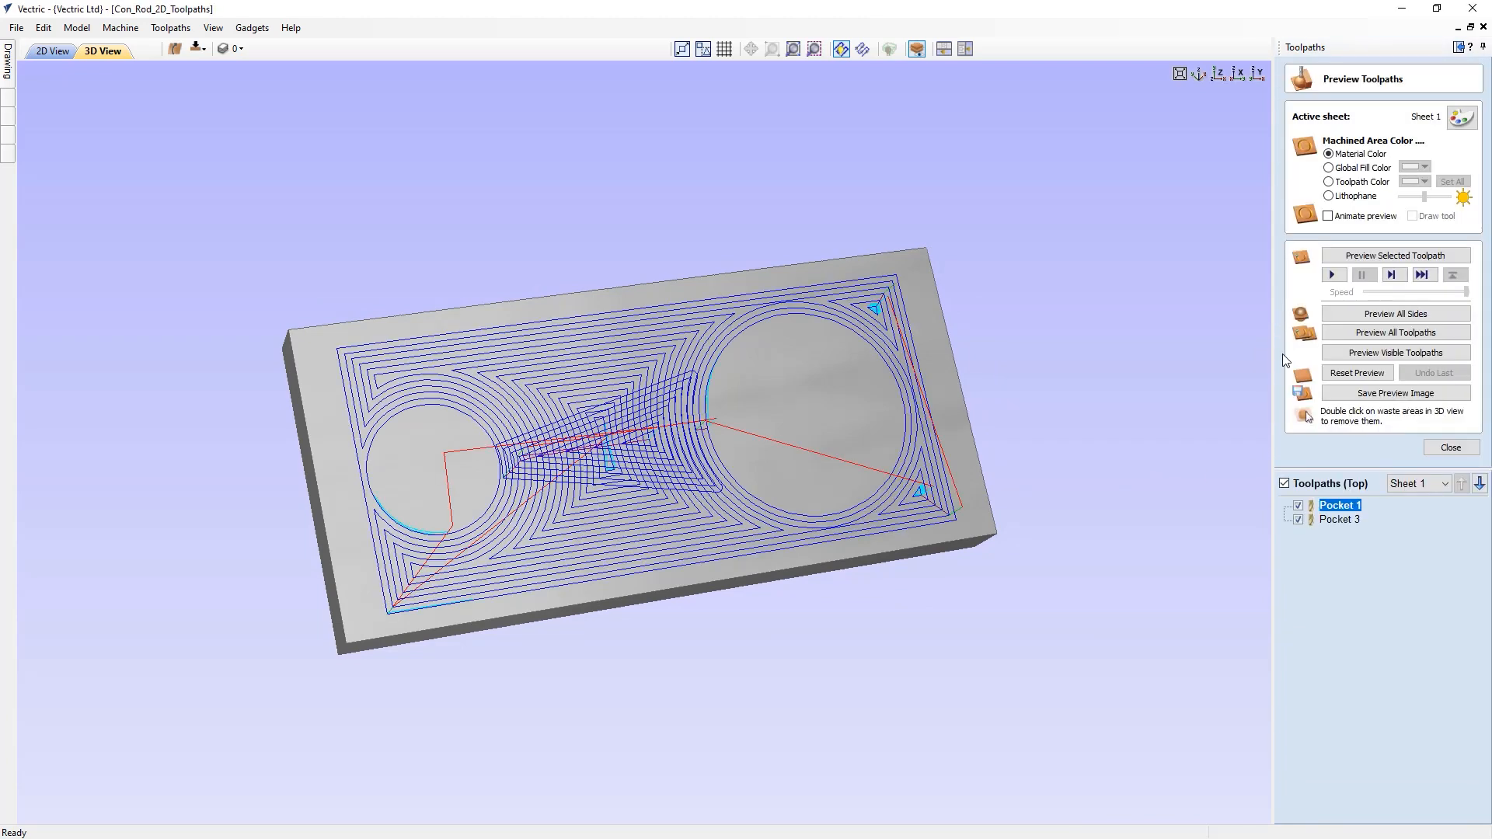
click(1392, 353)
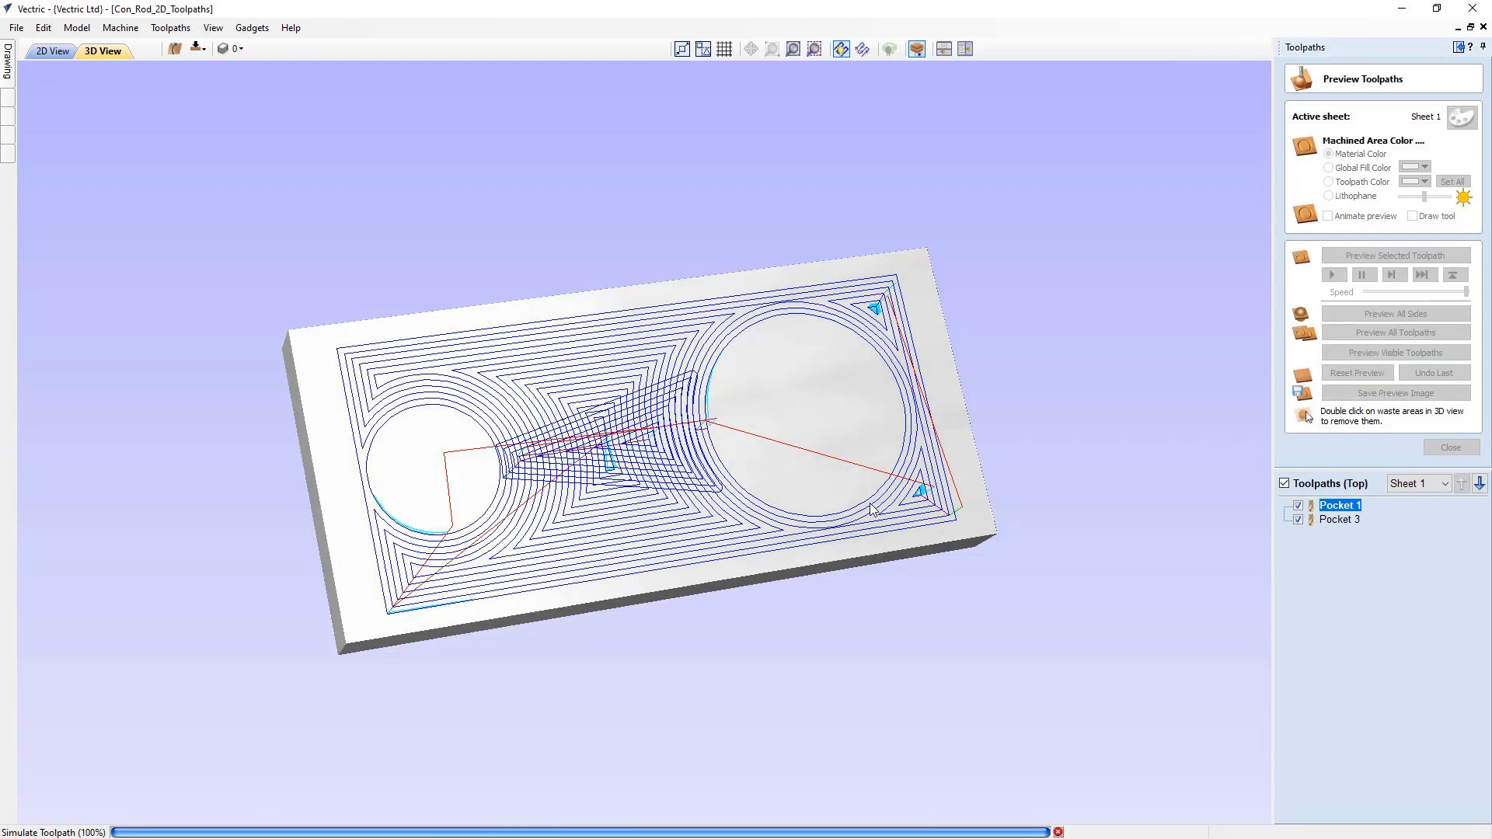
- Inspect the machined pockets close up and in isometric view, then compare them with the 2D drawing and return to 3D
drag(767, 478, 637, 483)
drag(739, 482, 709, 495)
scroll(759, 479, up, 5)
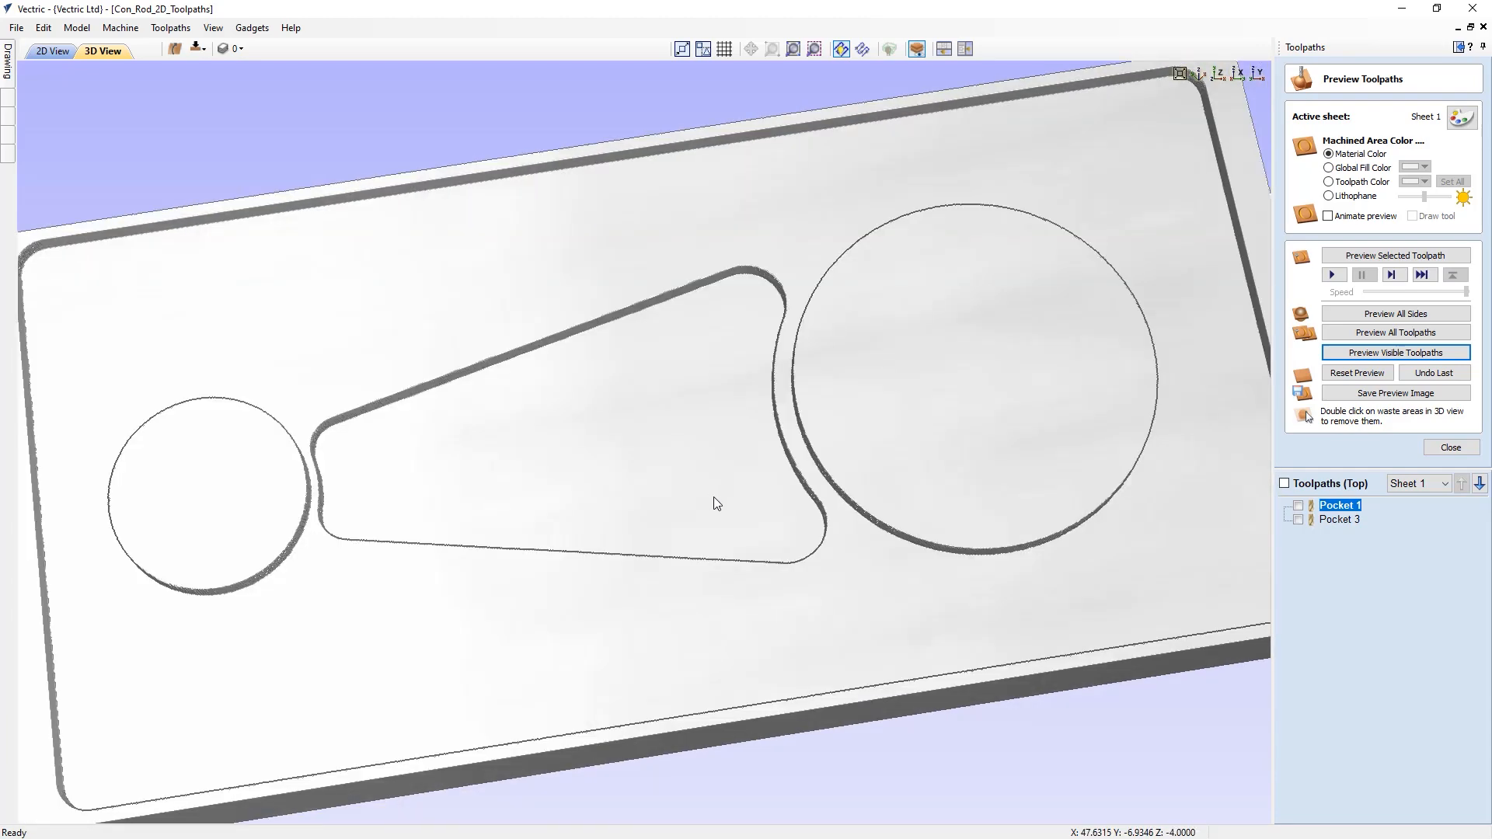
click(1201, 76)
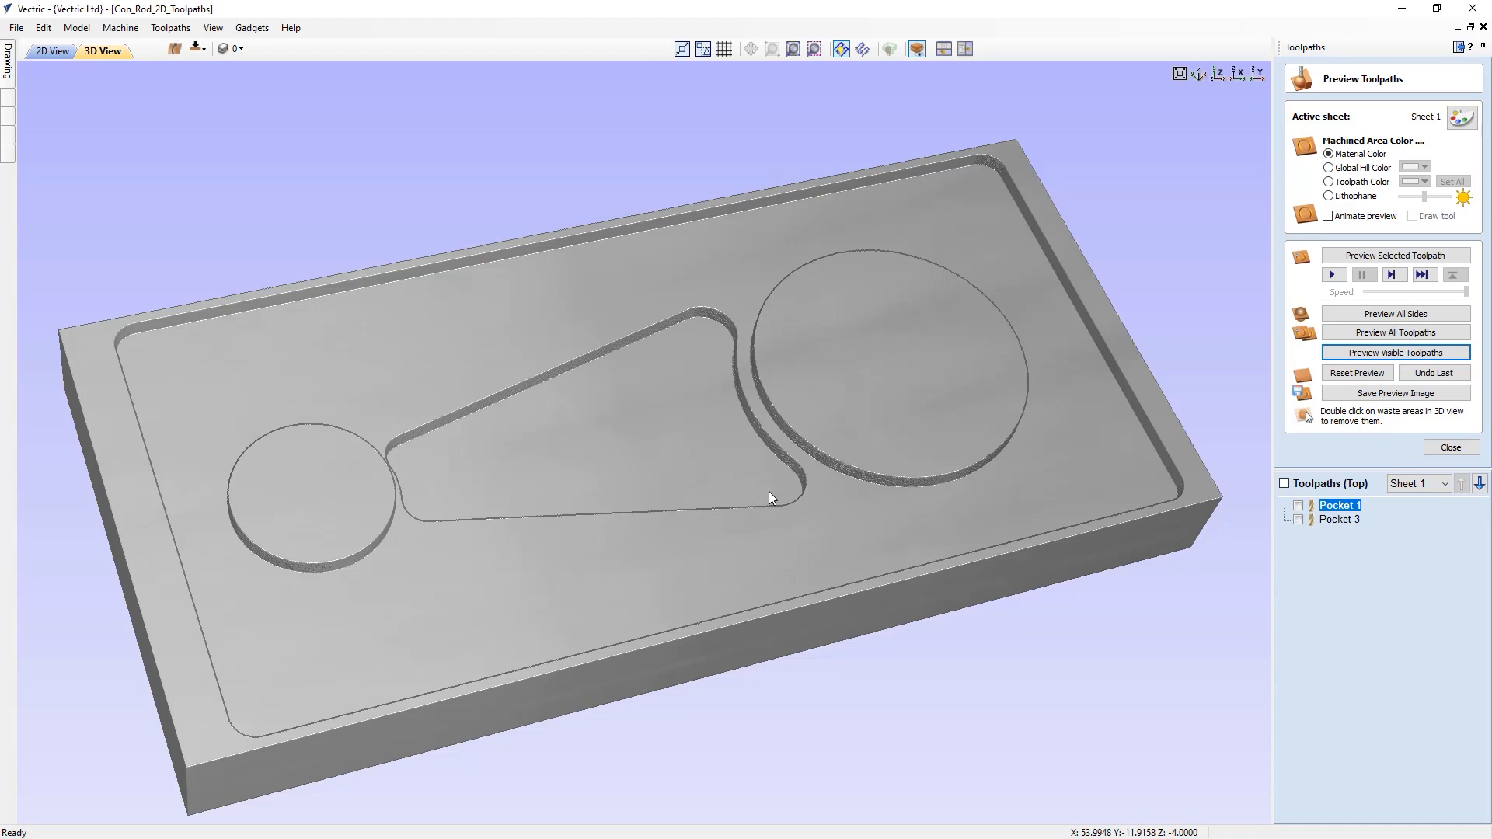
click(82, 53)
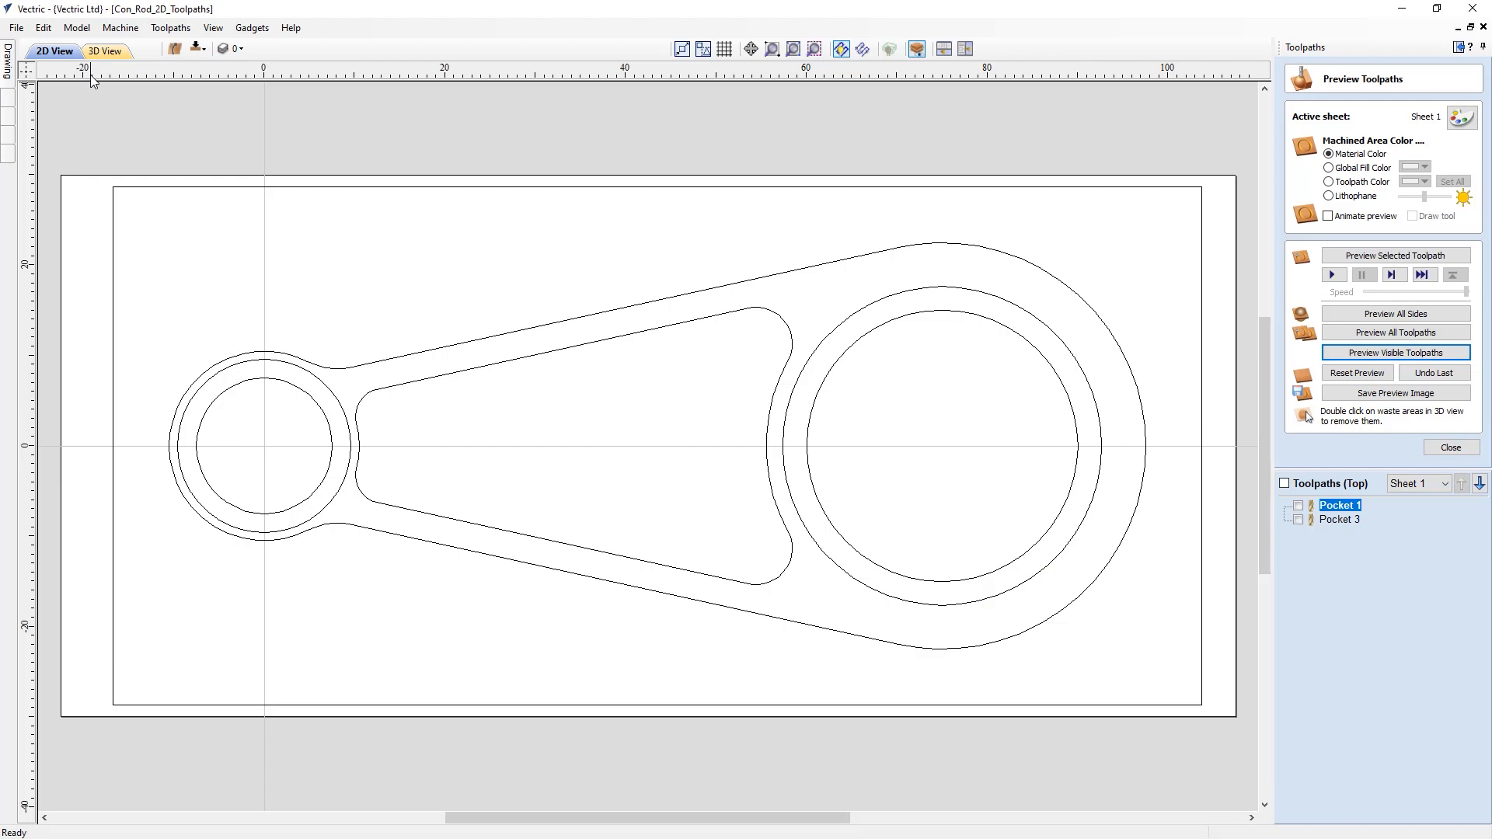
key(F3)
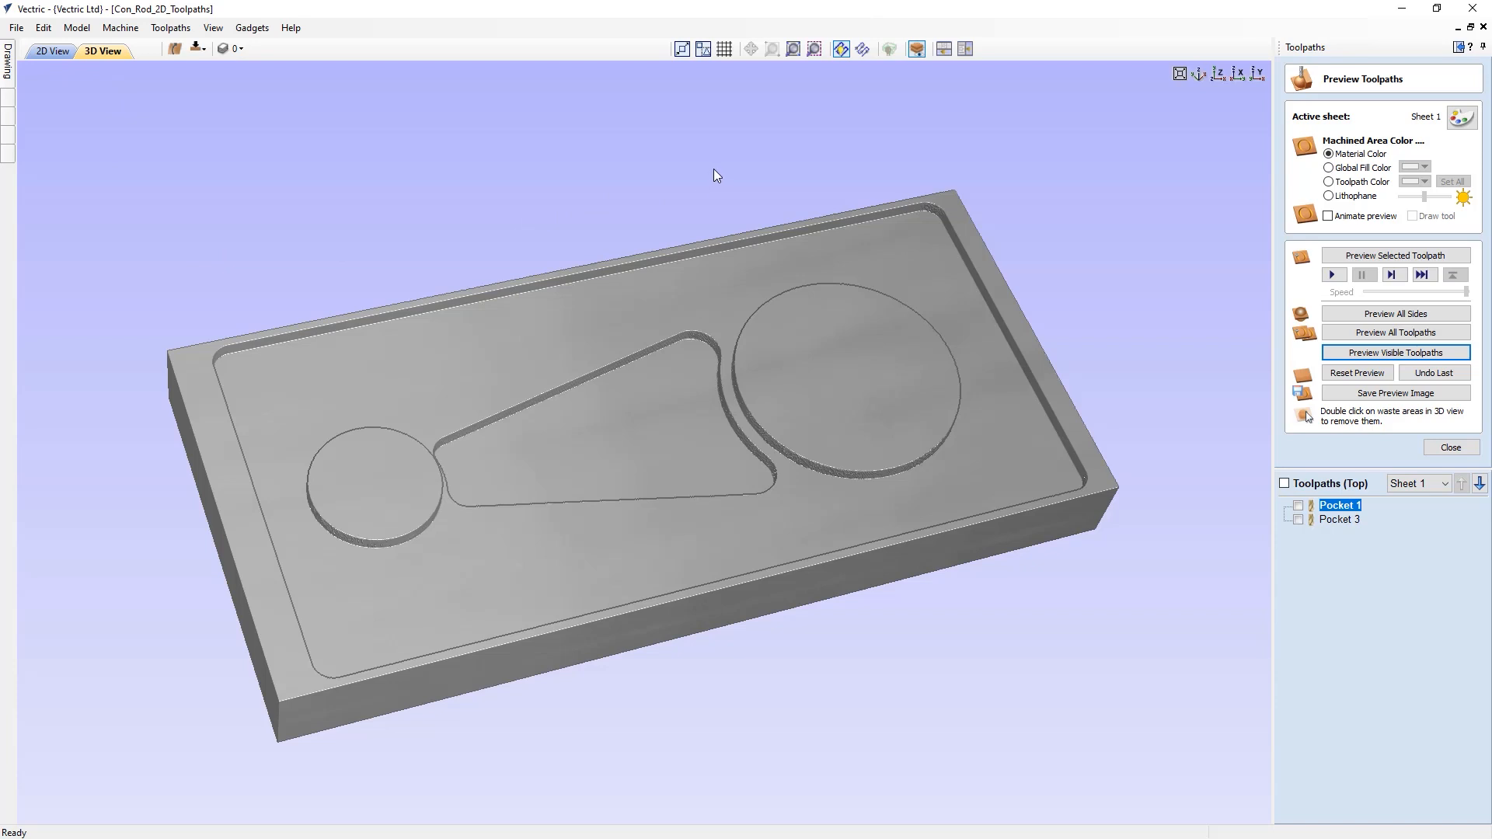
- Alternate between stacked and side-by-side arrangements of the 2D and 3D views, ending with them side by side
click(944, 51)
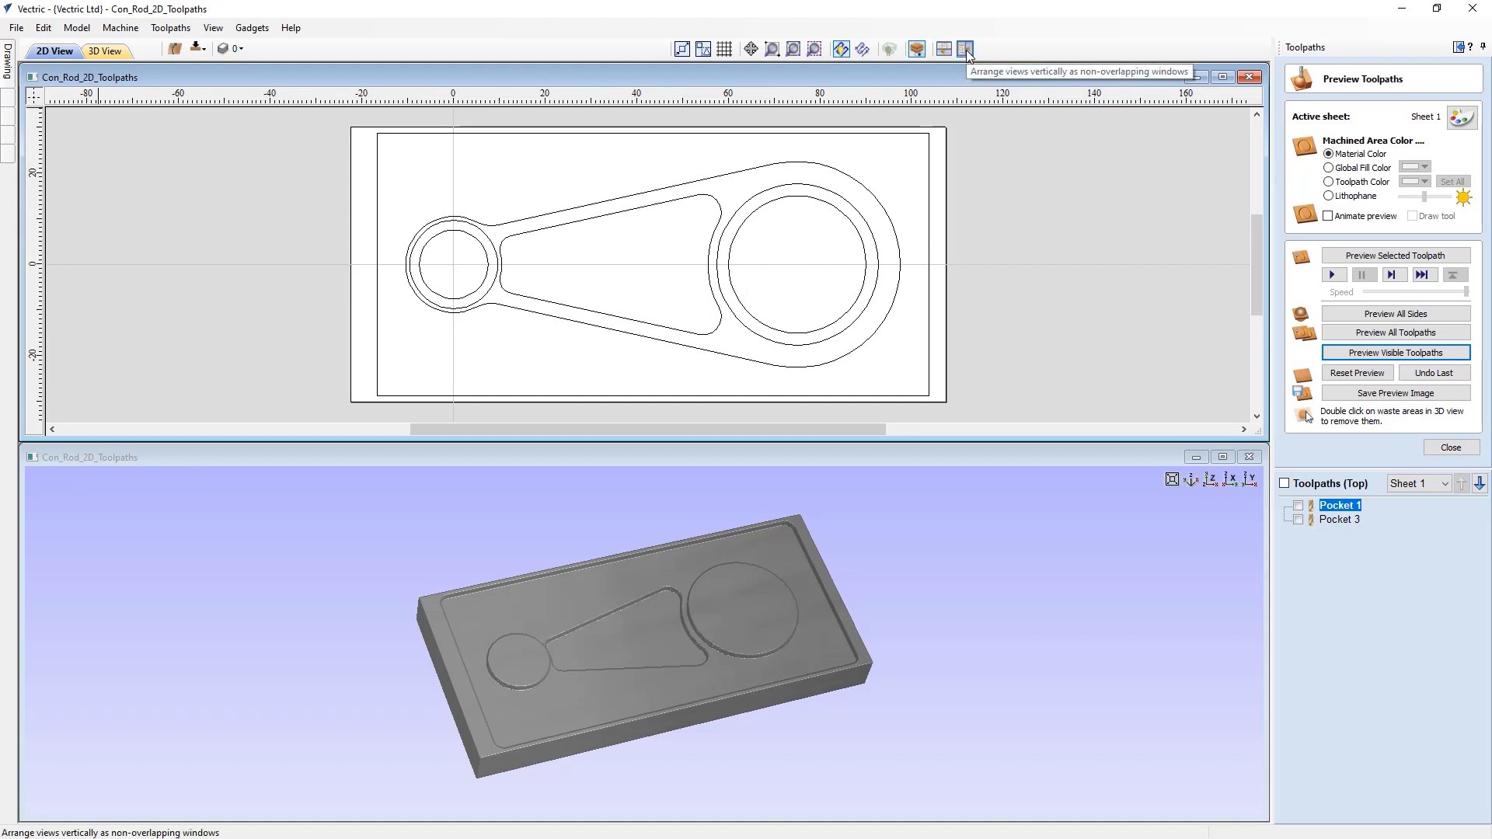
click(965, 49)
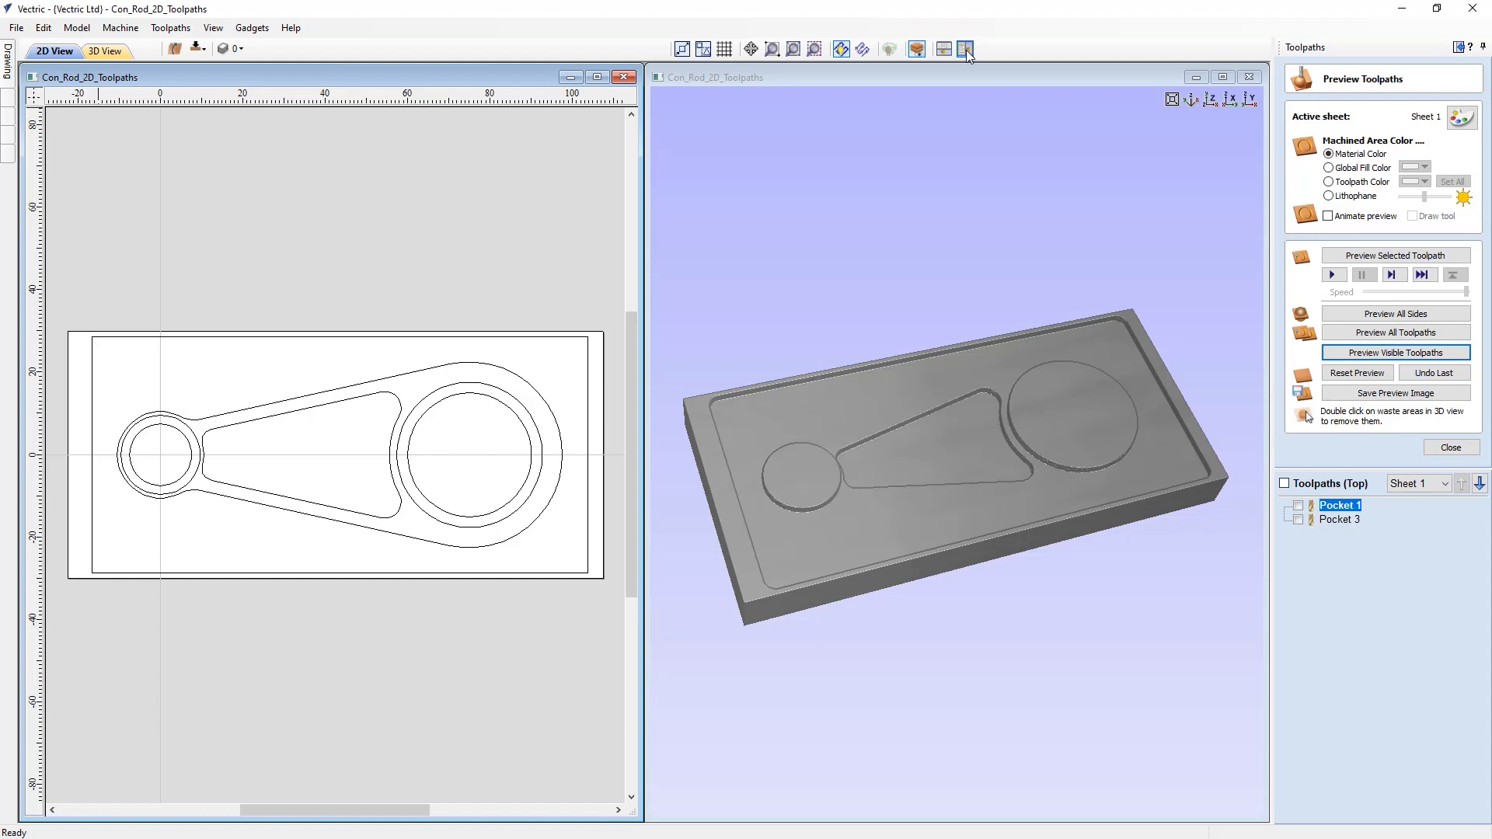
click(967, 49)
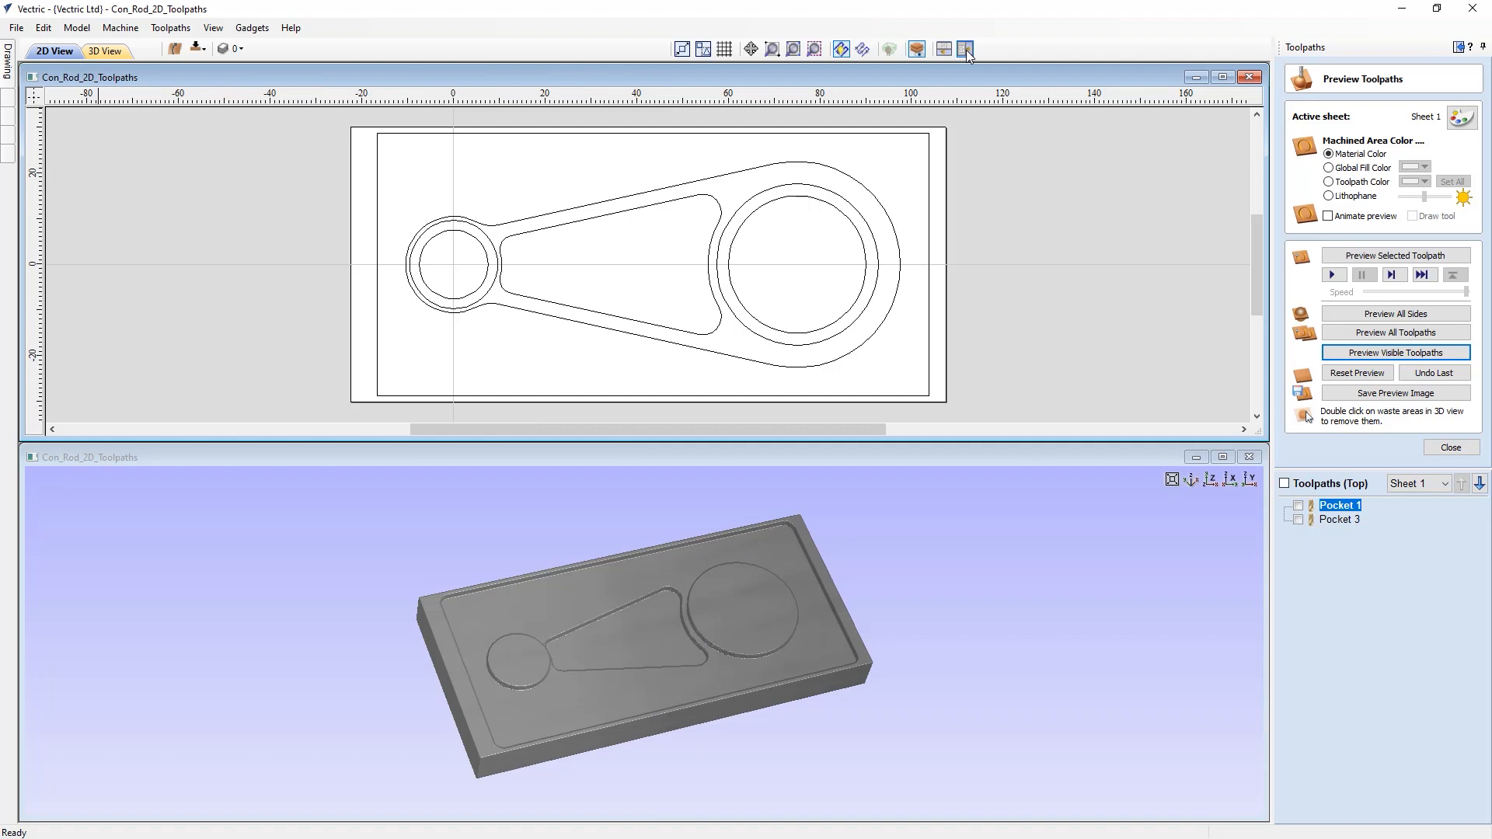
click(967, 50)
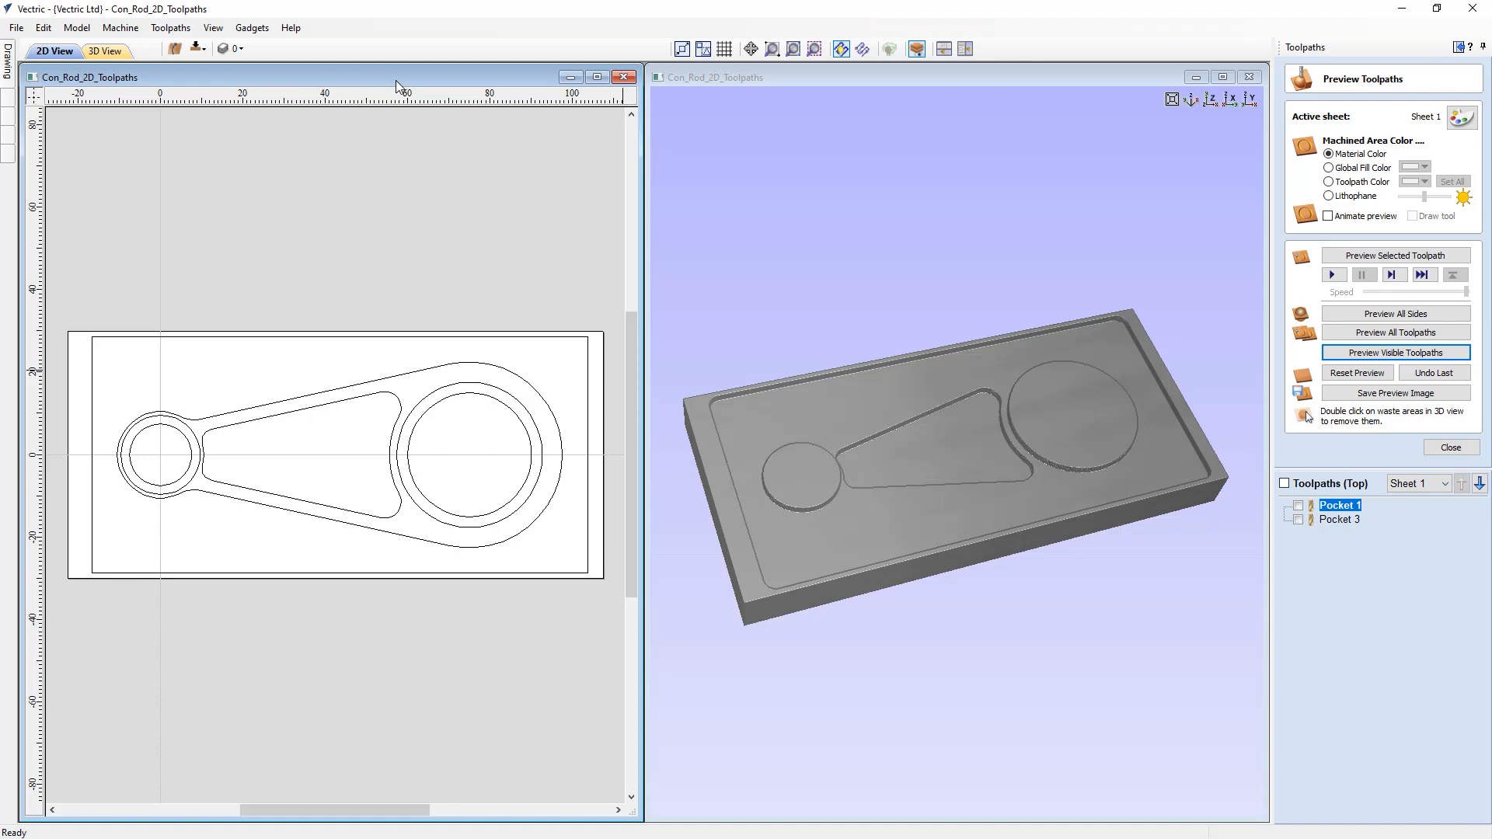
- Switch to the bottom side's toolpaths and back to the top side, and check the layer list
click(199, 49)
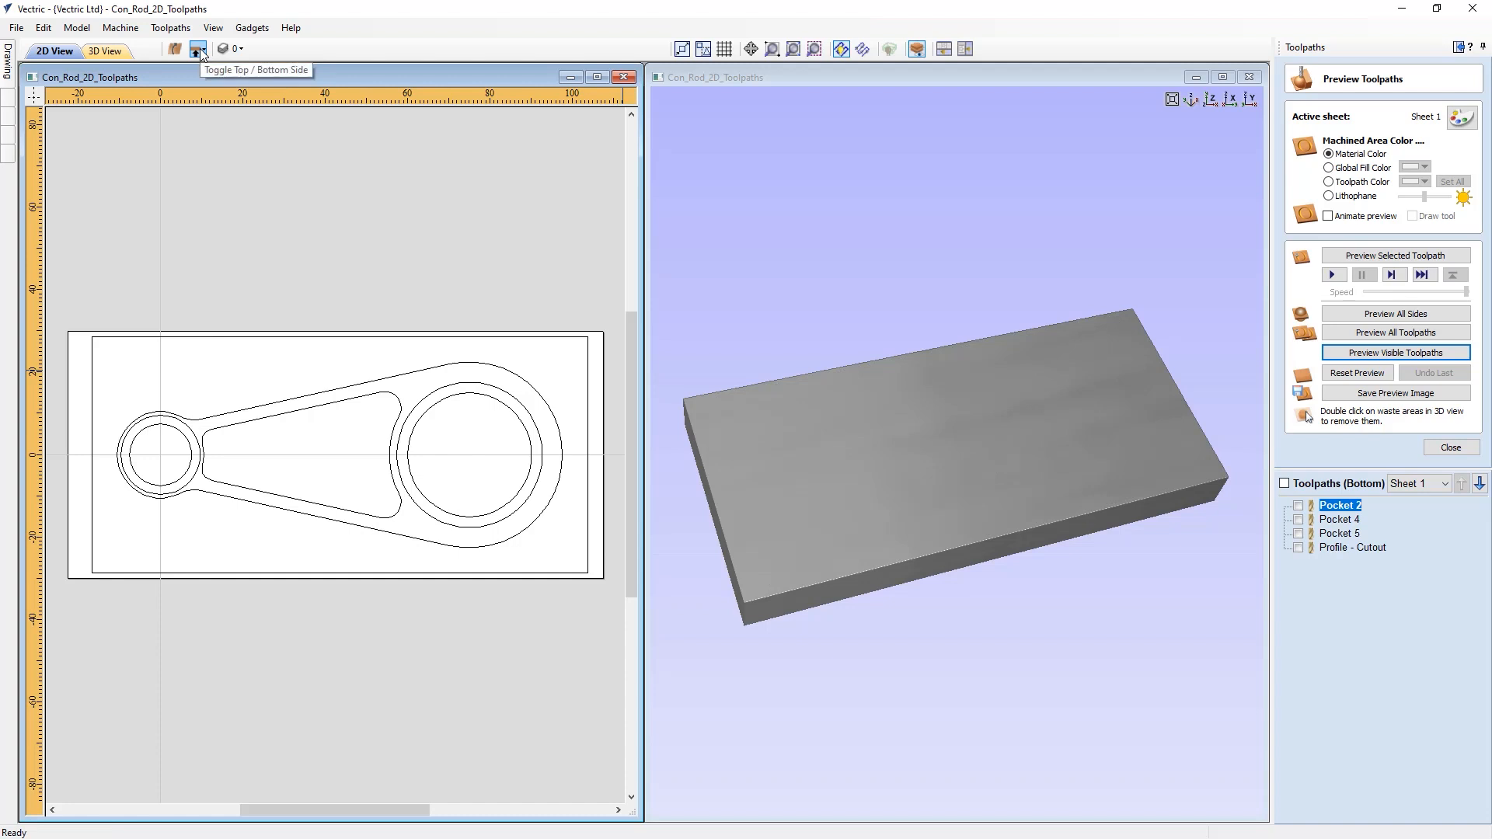
click(199, 49)
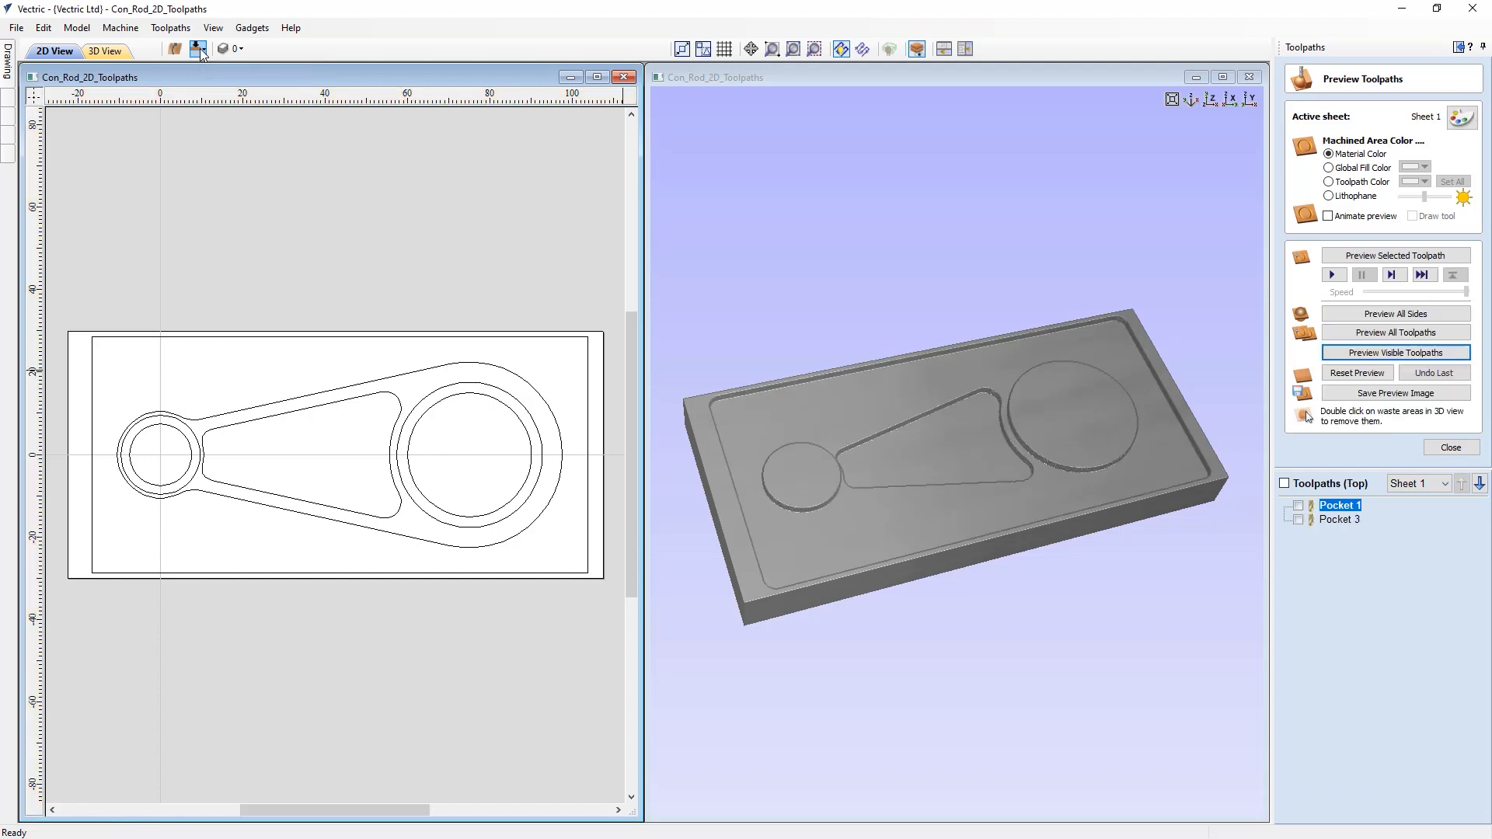
click(246, 48)
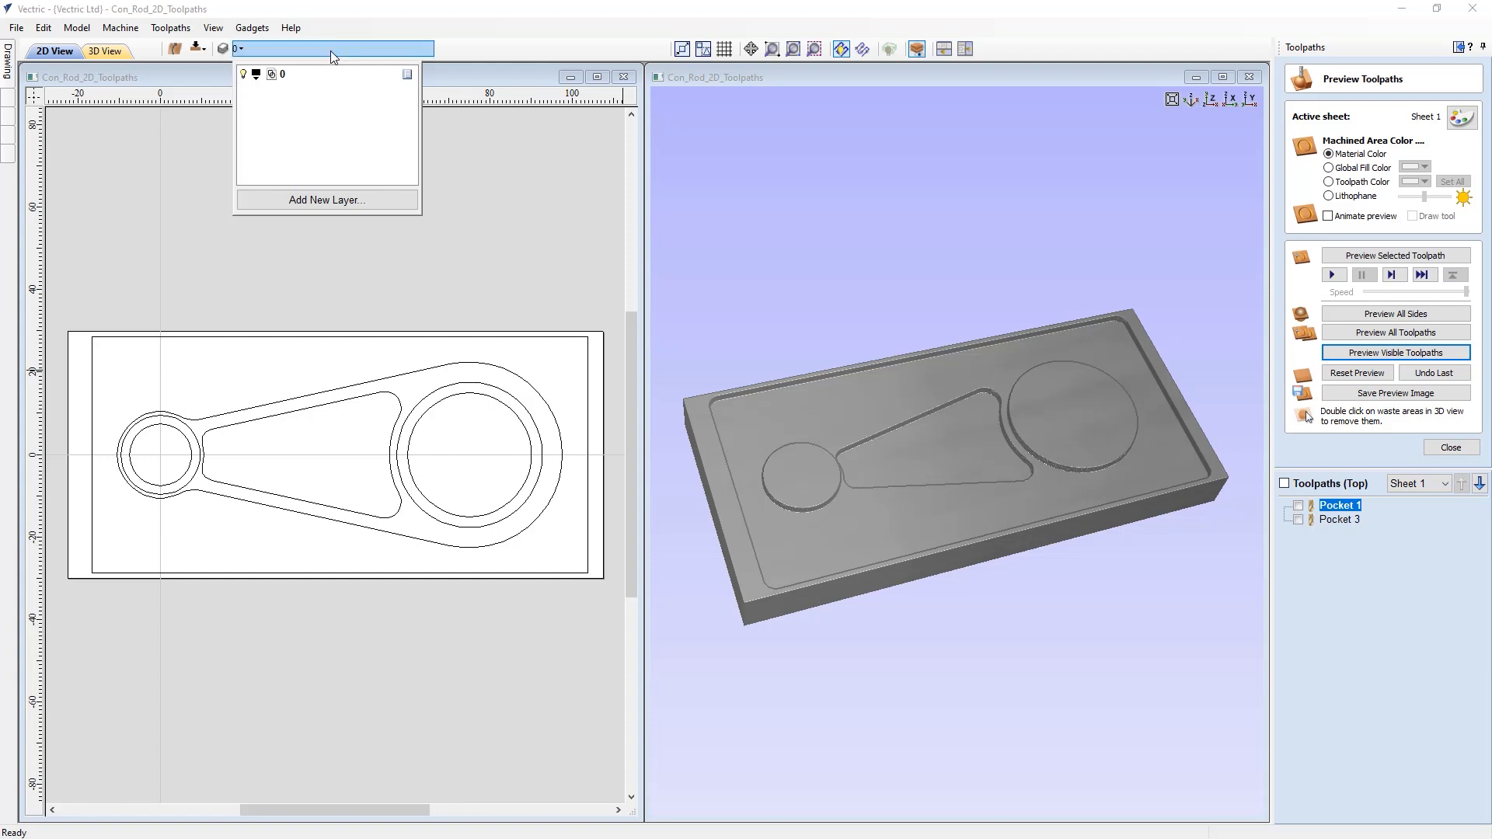
click(477, 47)
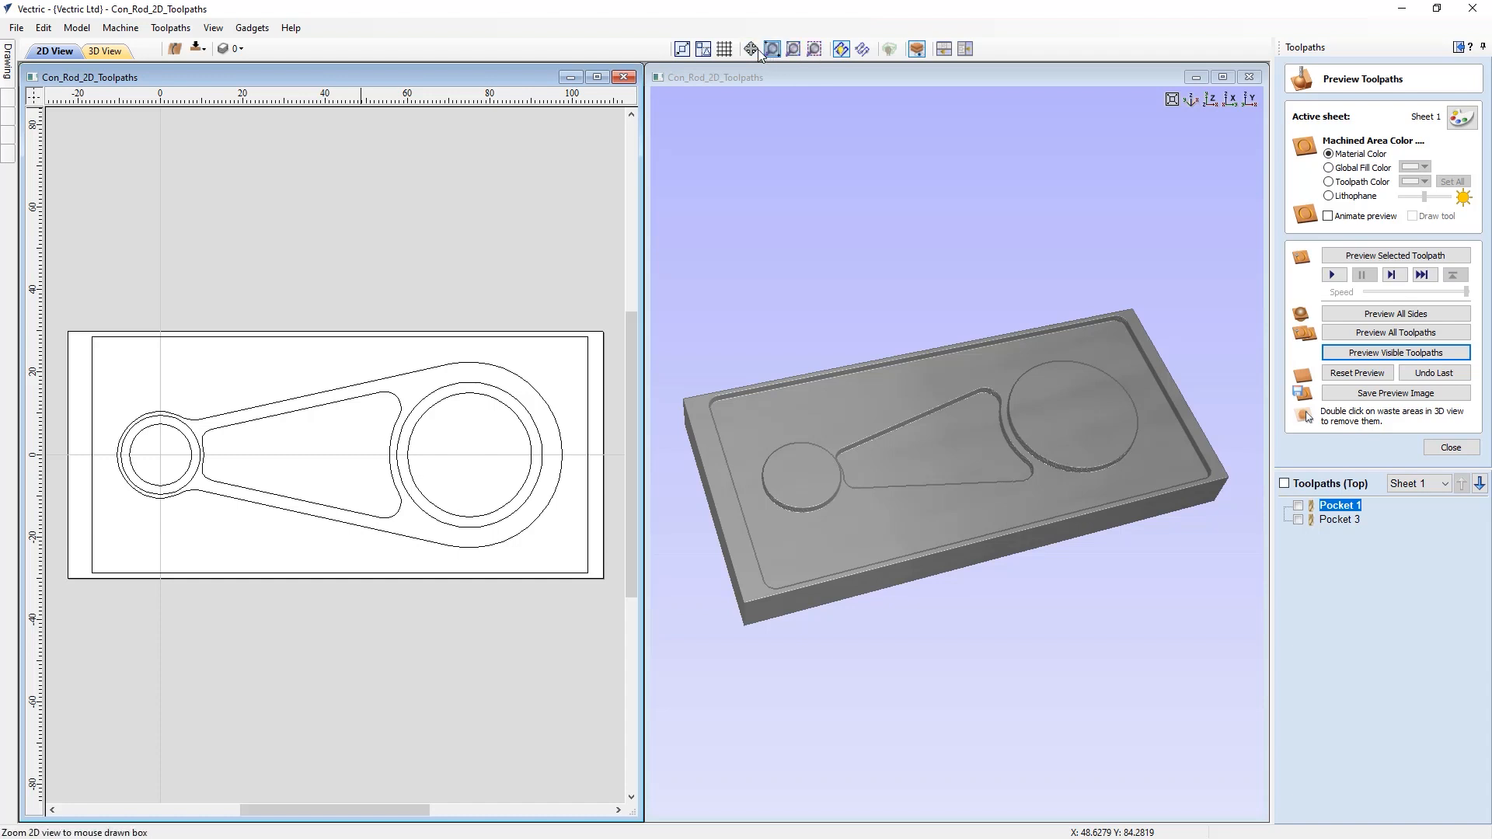
- Maximize the 2D view and pan the connecting rod drawing around the workspace
click(598, 78)
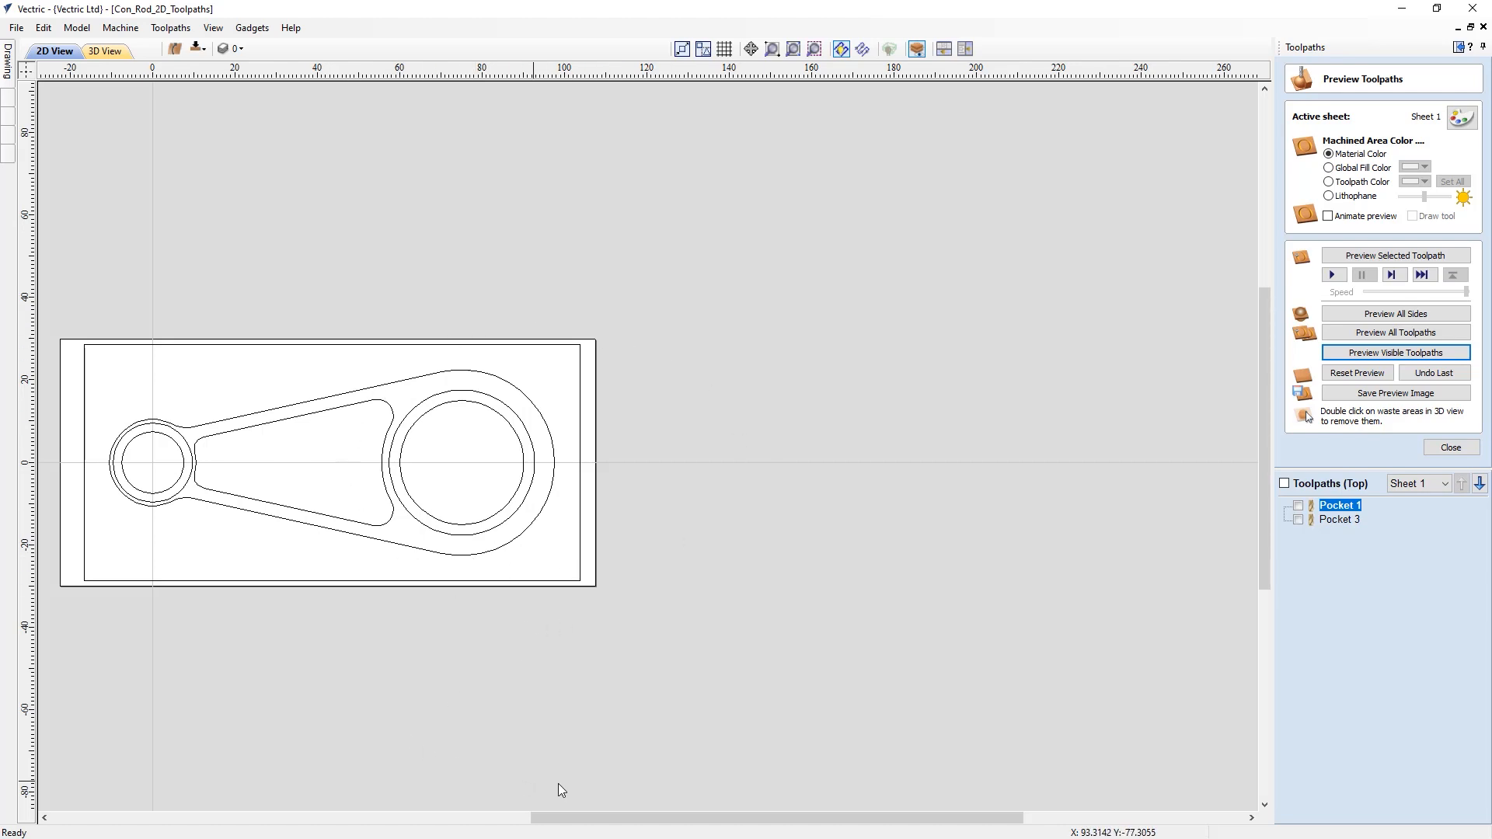
mouse_move(605, 822)
mouse_down()
mouse_move(457, 808)
mouse_move(595, 804)
mouse_move(476, 809)
mouse_up()
mouse_move(1264, 425)
mouse_down()
mouse_move(1275, 352)
mouse_move(1268, 491)
mouse_move(1269, 430)
mouse_up()
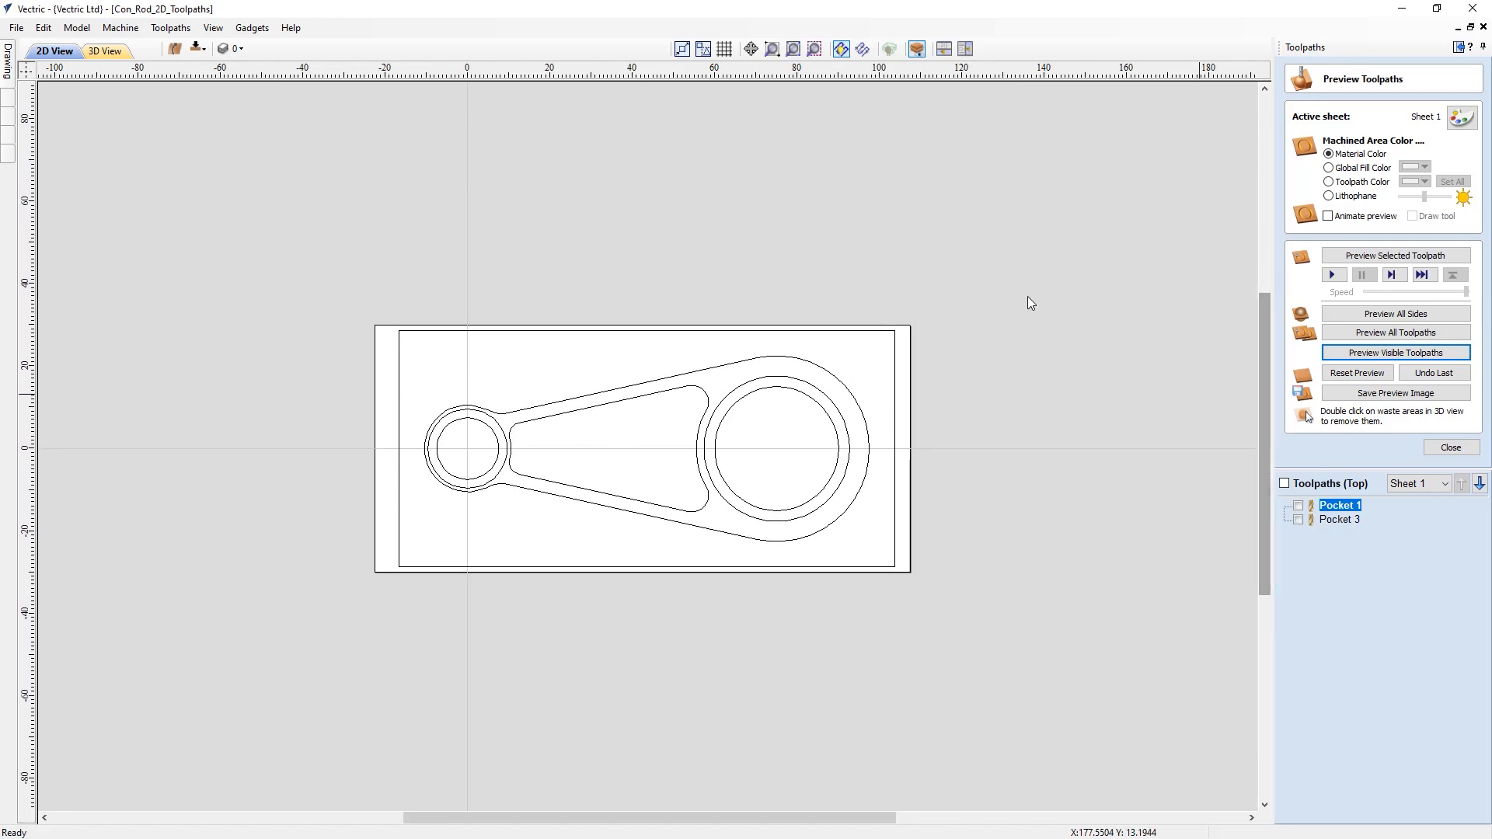
click(750, 49)
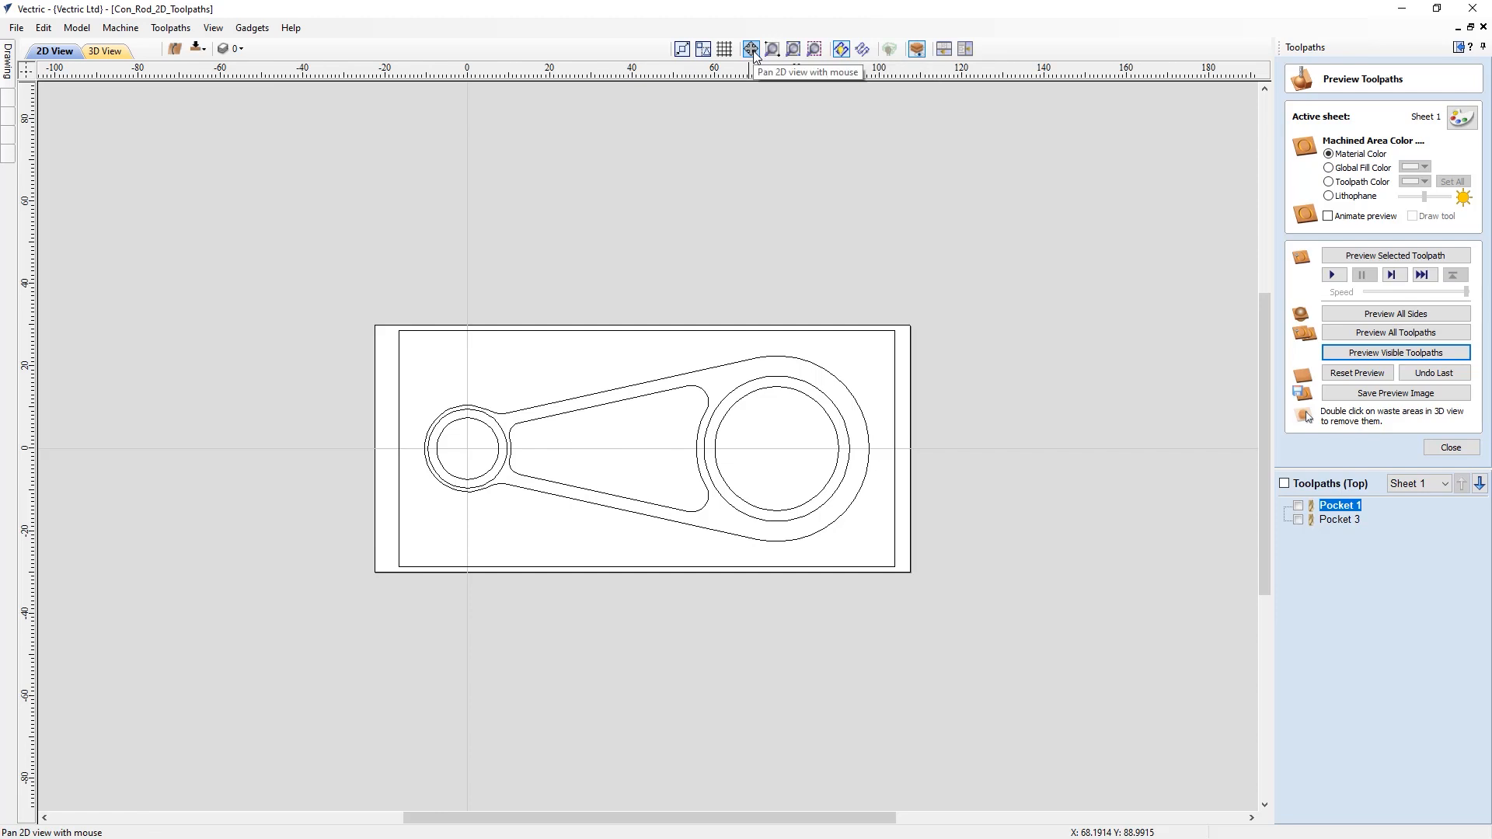
click(751, 50)
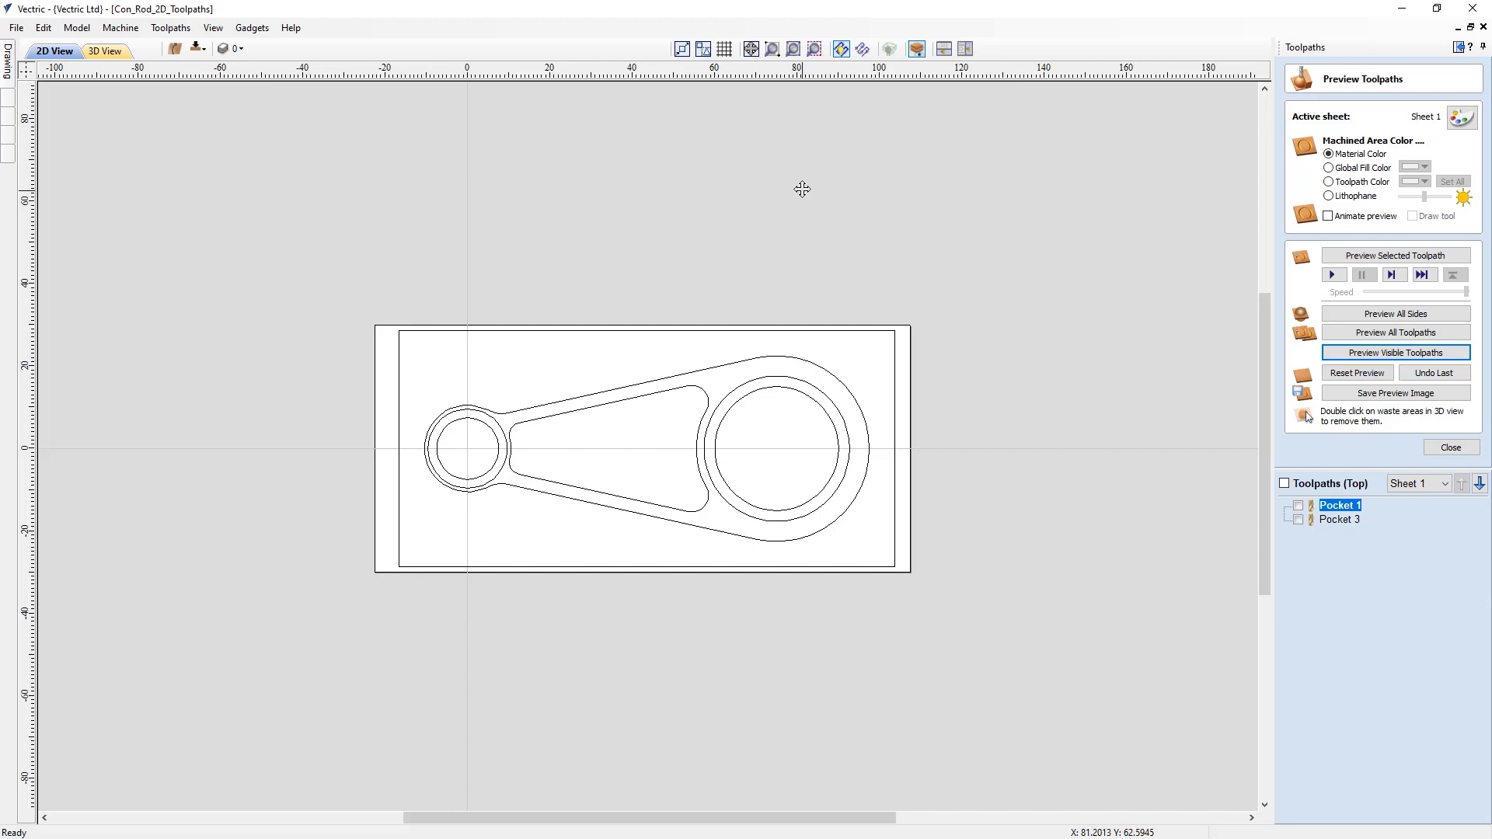
mouse_move(800, 190)
mouse_down()
mouse_move(722, 187)
mouse_move(658, 247)
mouse_move(735, 209)
mouse_move(902, 200)
mouse_move(762, 233)
mouse_move(544, 185)
mouse_move(586, 213)
mouse_move(823, 156)
mouse_move(899, 223)
mouse_move(786, 186)
mouse_move(743, 210)
mouse_move(788, 168)
mouse_up()
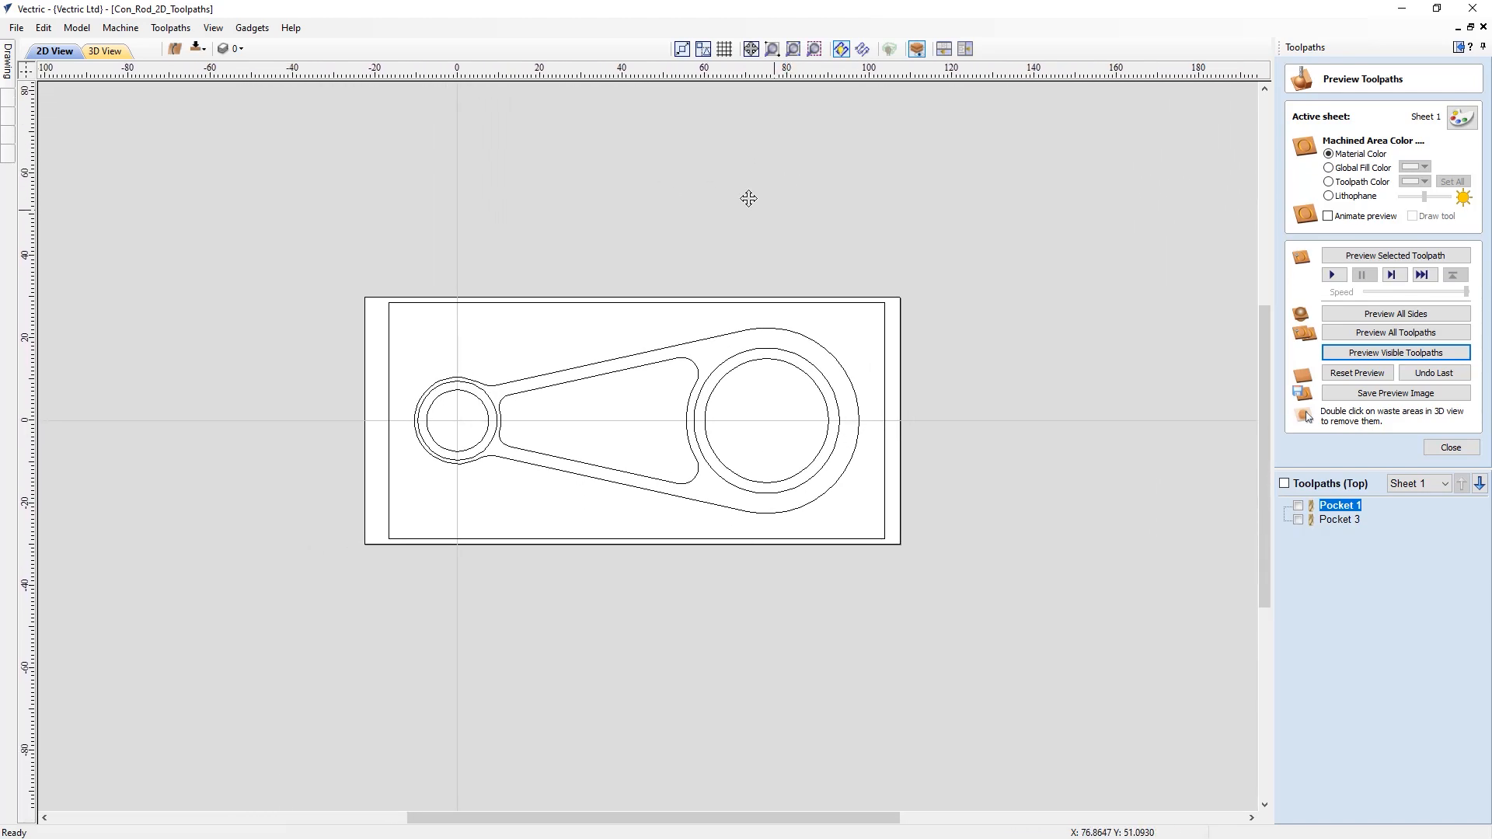
- Zoom in on a boxed area at the rod's small end, fit the whole job, and zoom to the small end's selected inner circle
click(773, 50)
drag(405, 329, 511, 430)
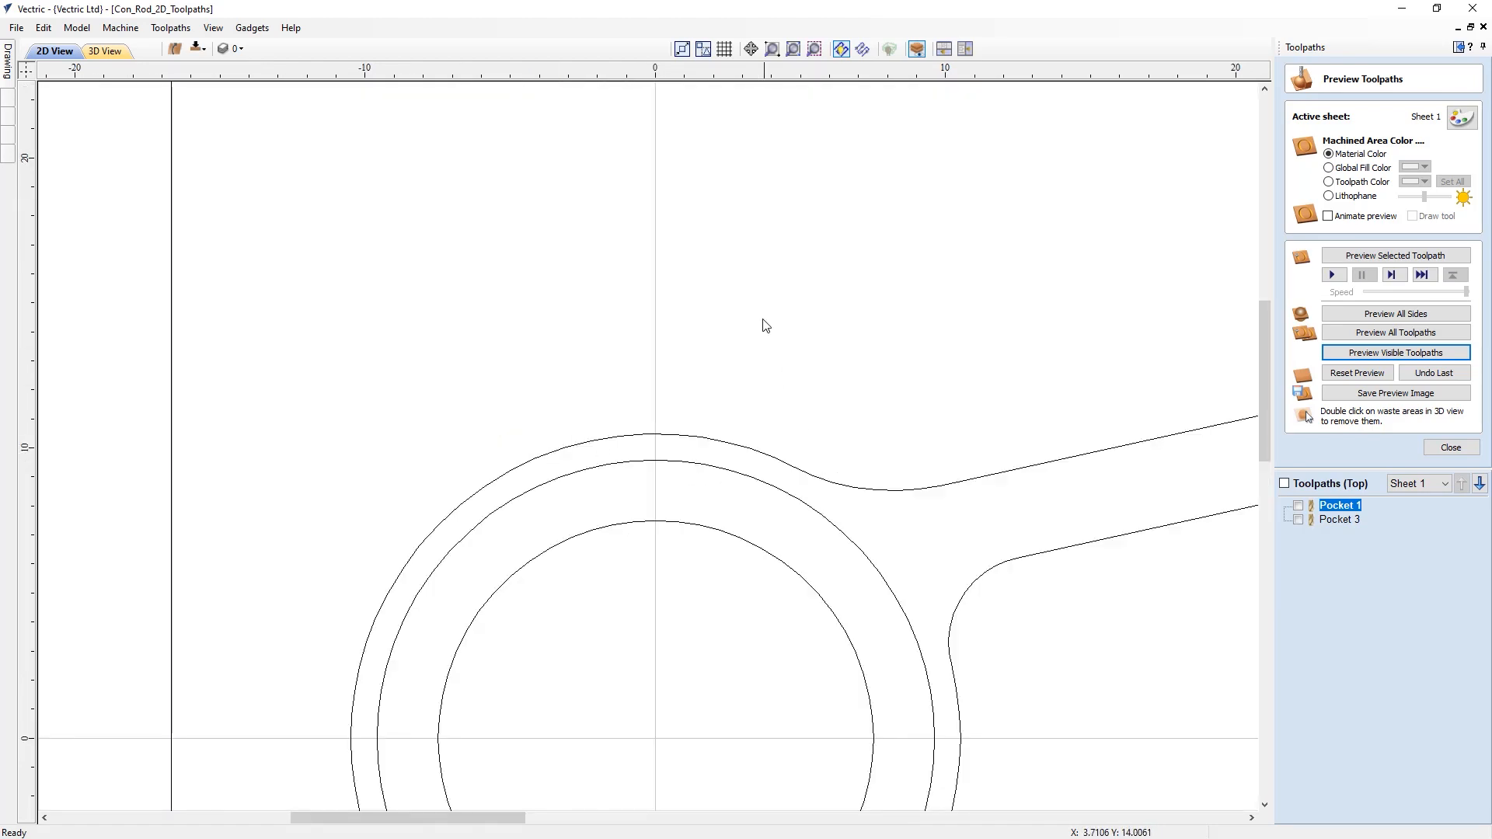
click(794, 49)
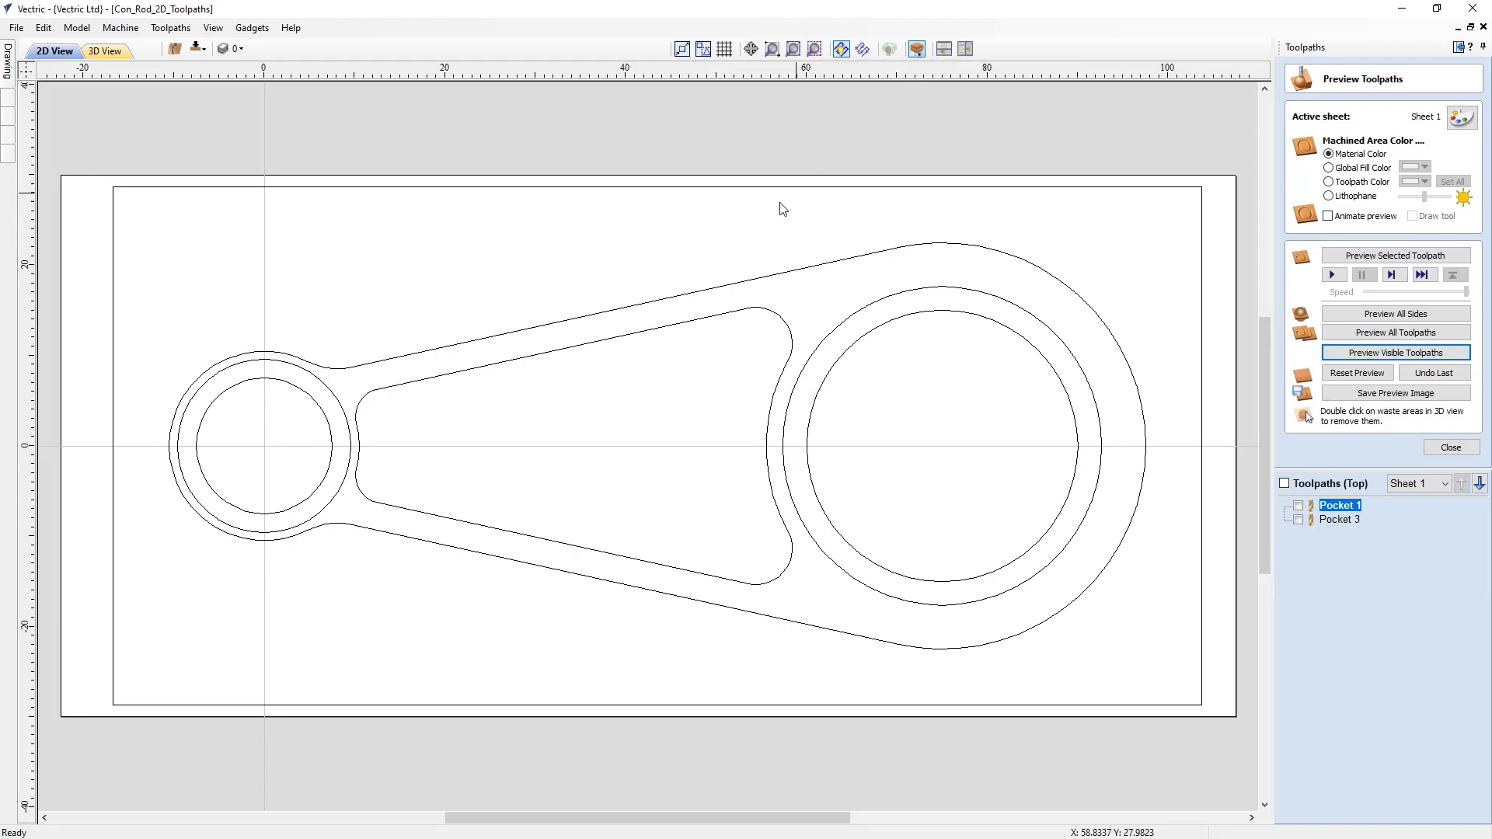
click(309, 399)
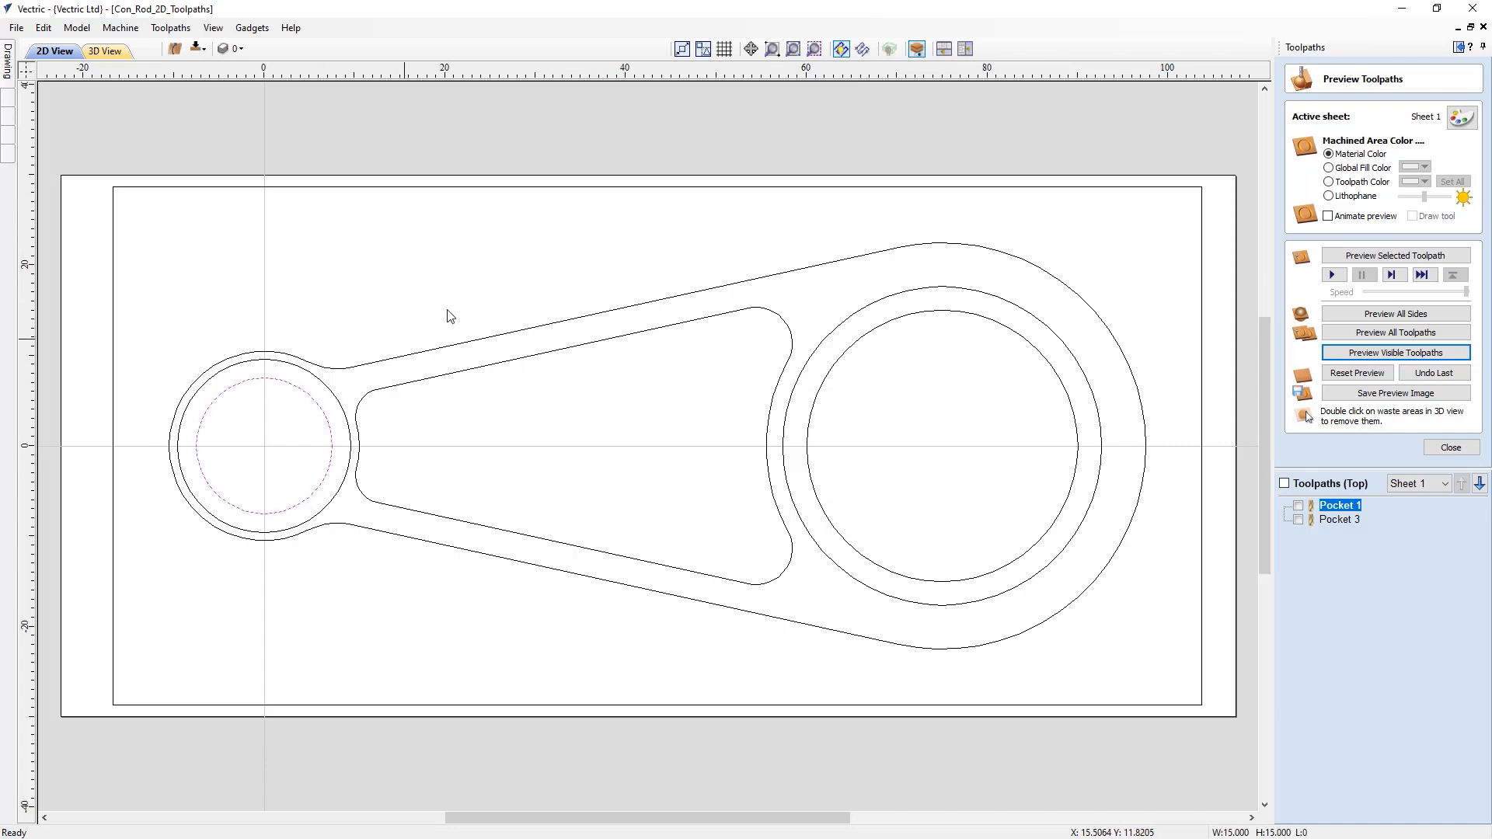
click(813, 50)
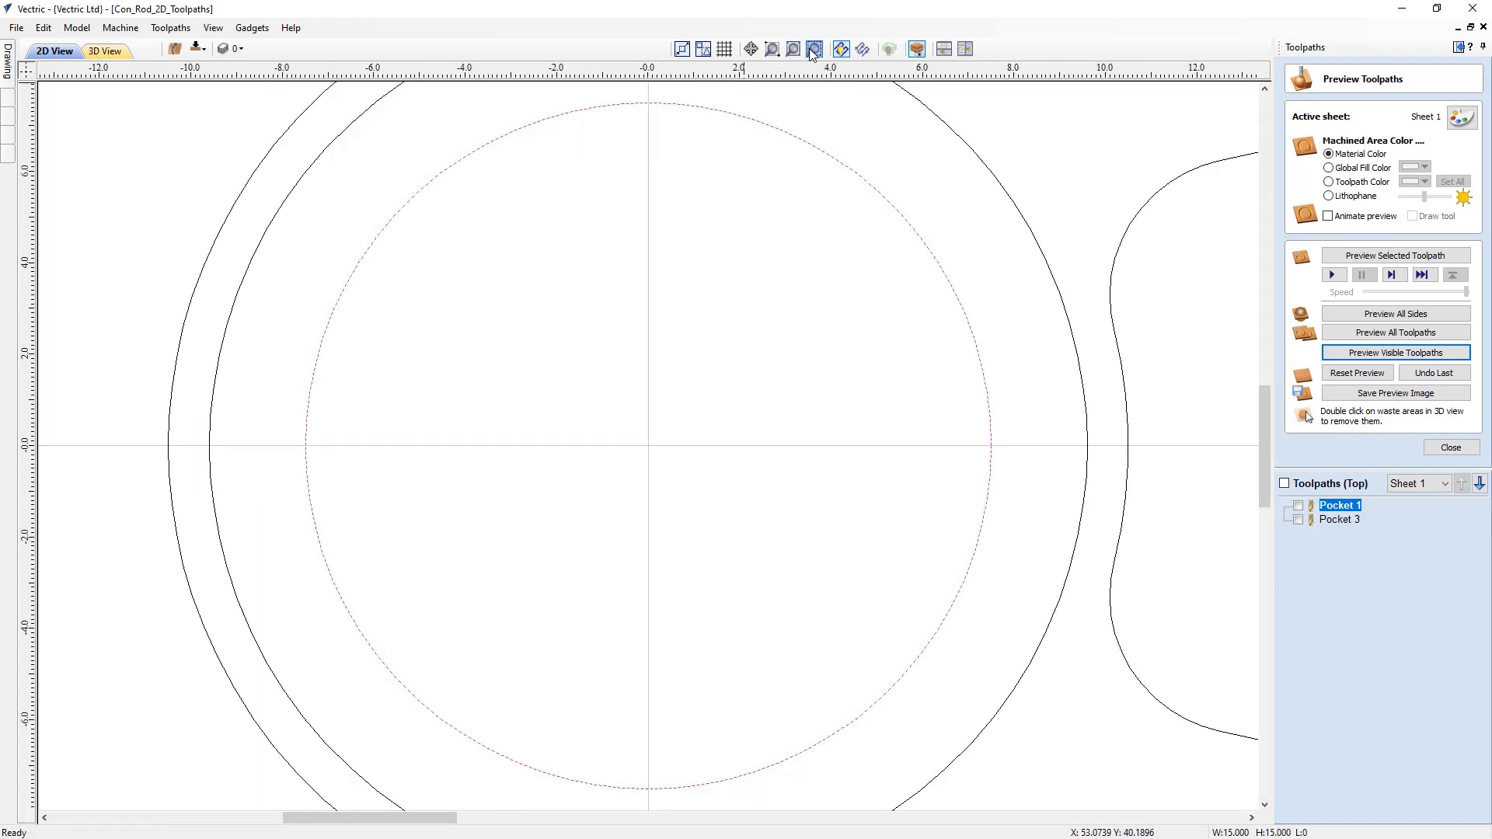
click(736, 544)
key(F3)
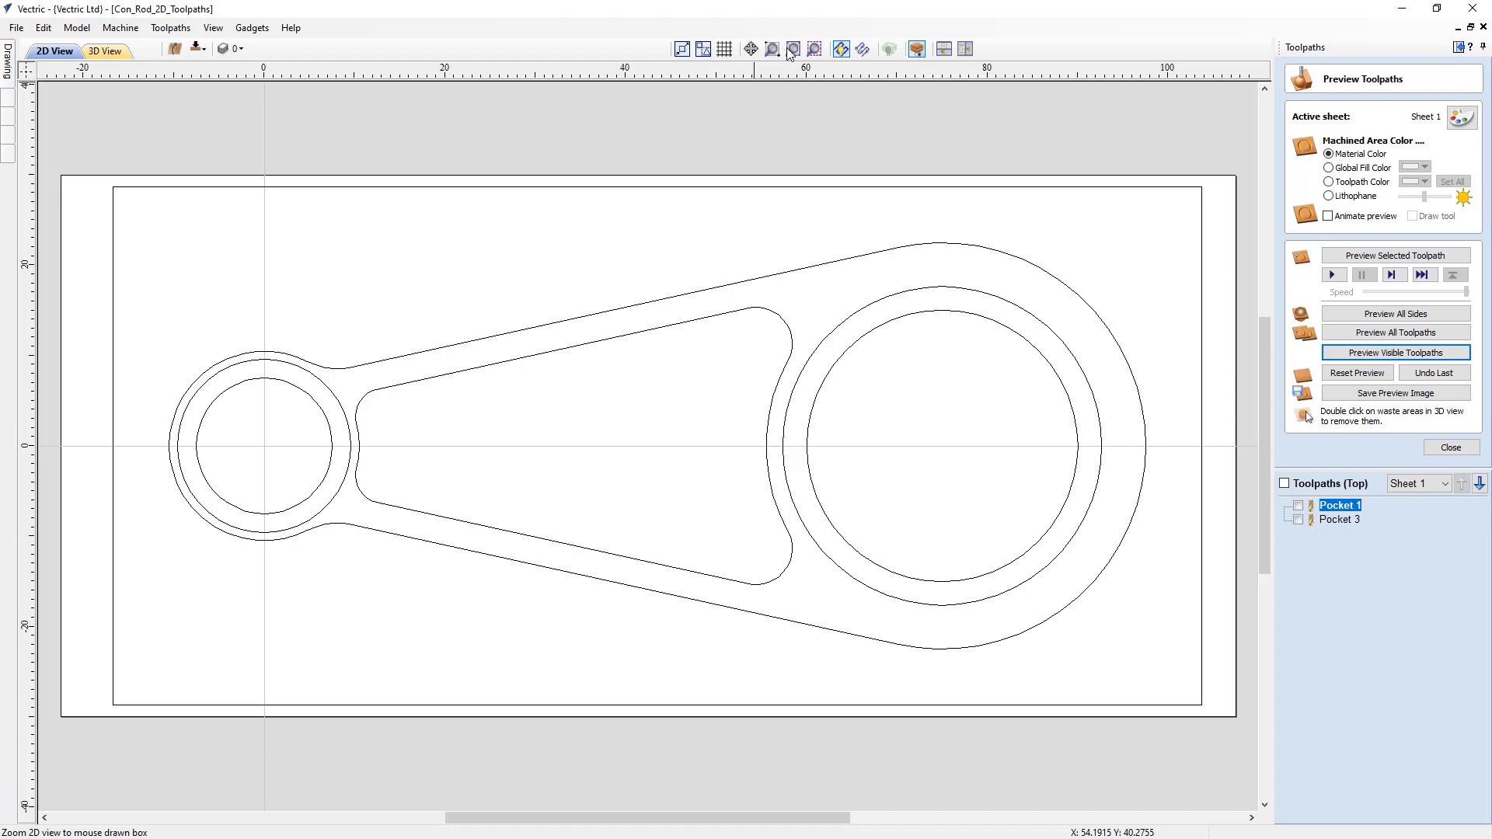
- Zoom in and out around the middle of the rod and fit the whole material in the 2D view
scroll(705, 424, up, 5)
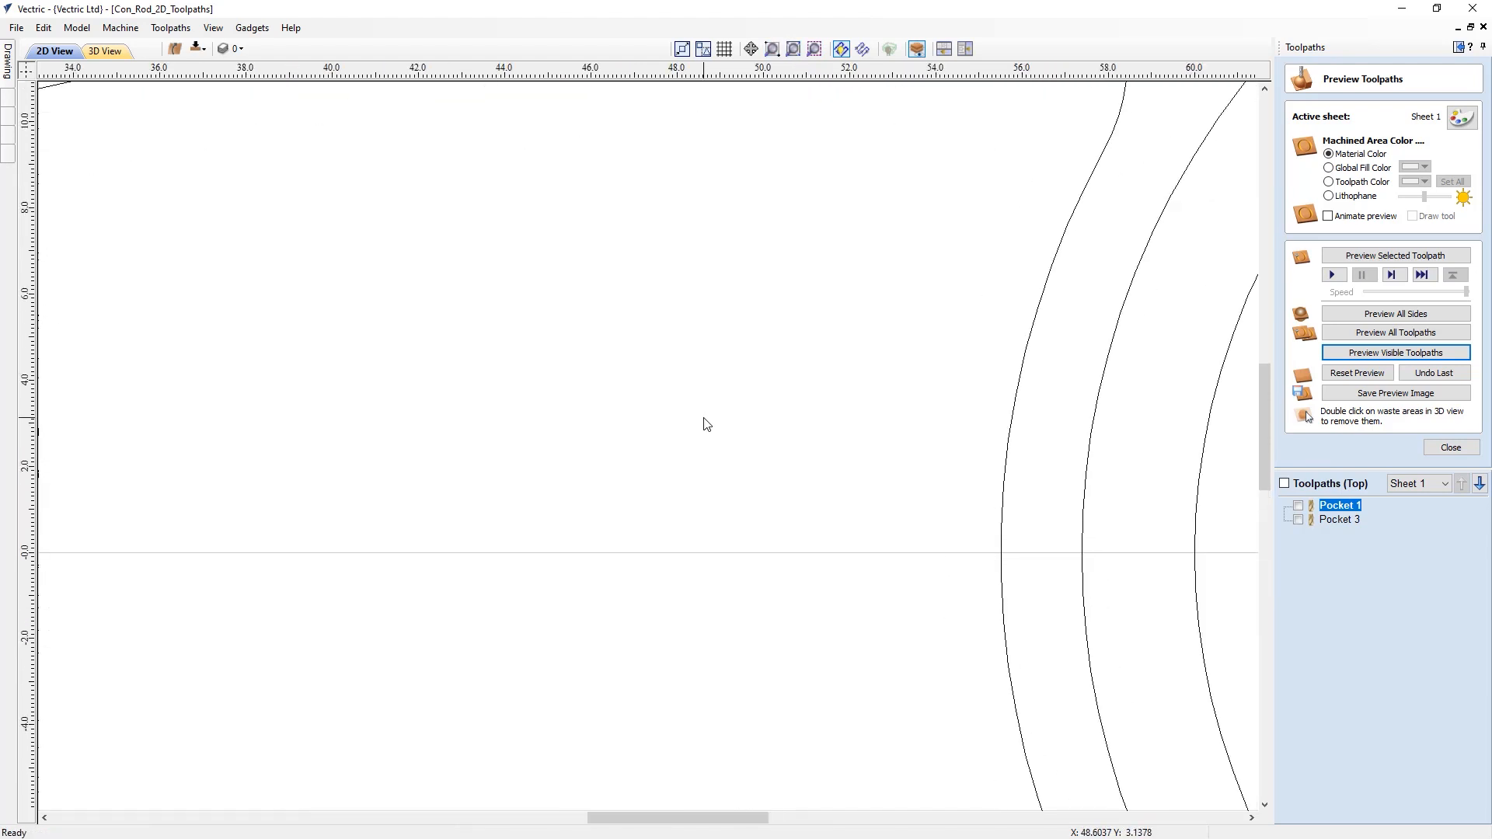
scroll(706, 424, up, 3)
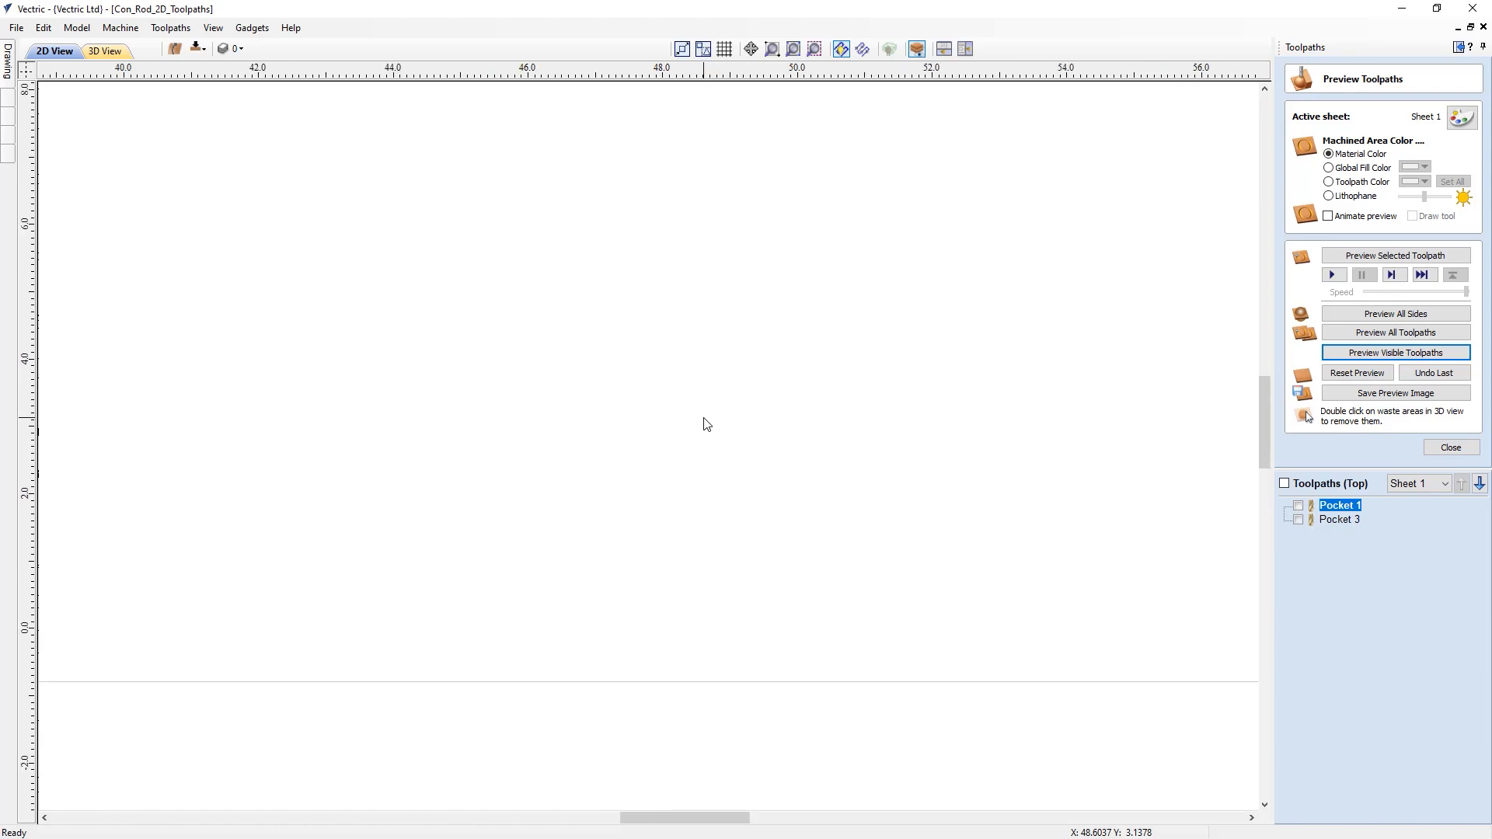
scroll(707, 424, down, 8)
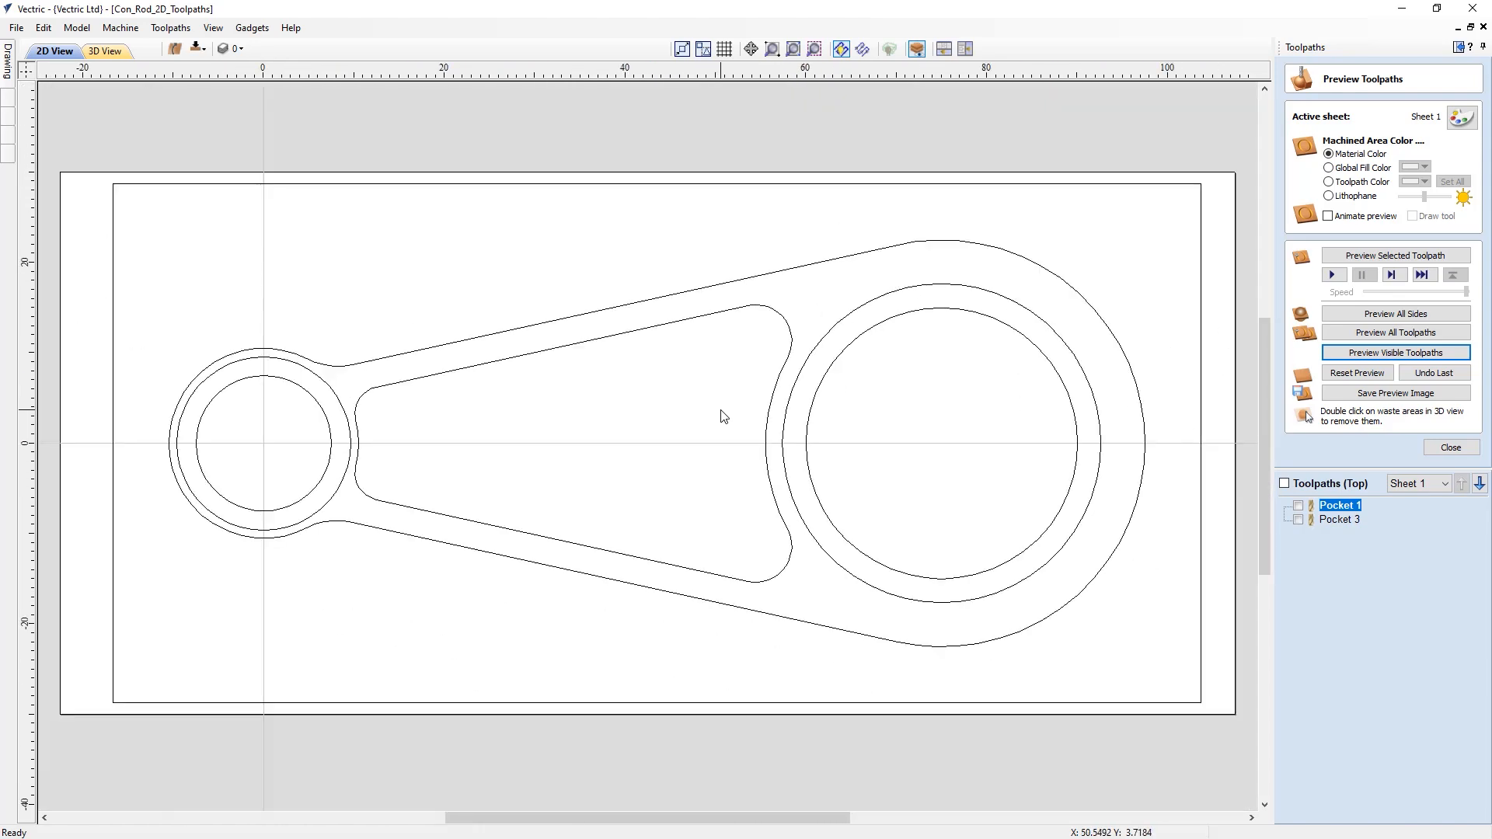
scroll(721, 417, down, 2)
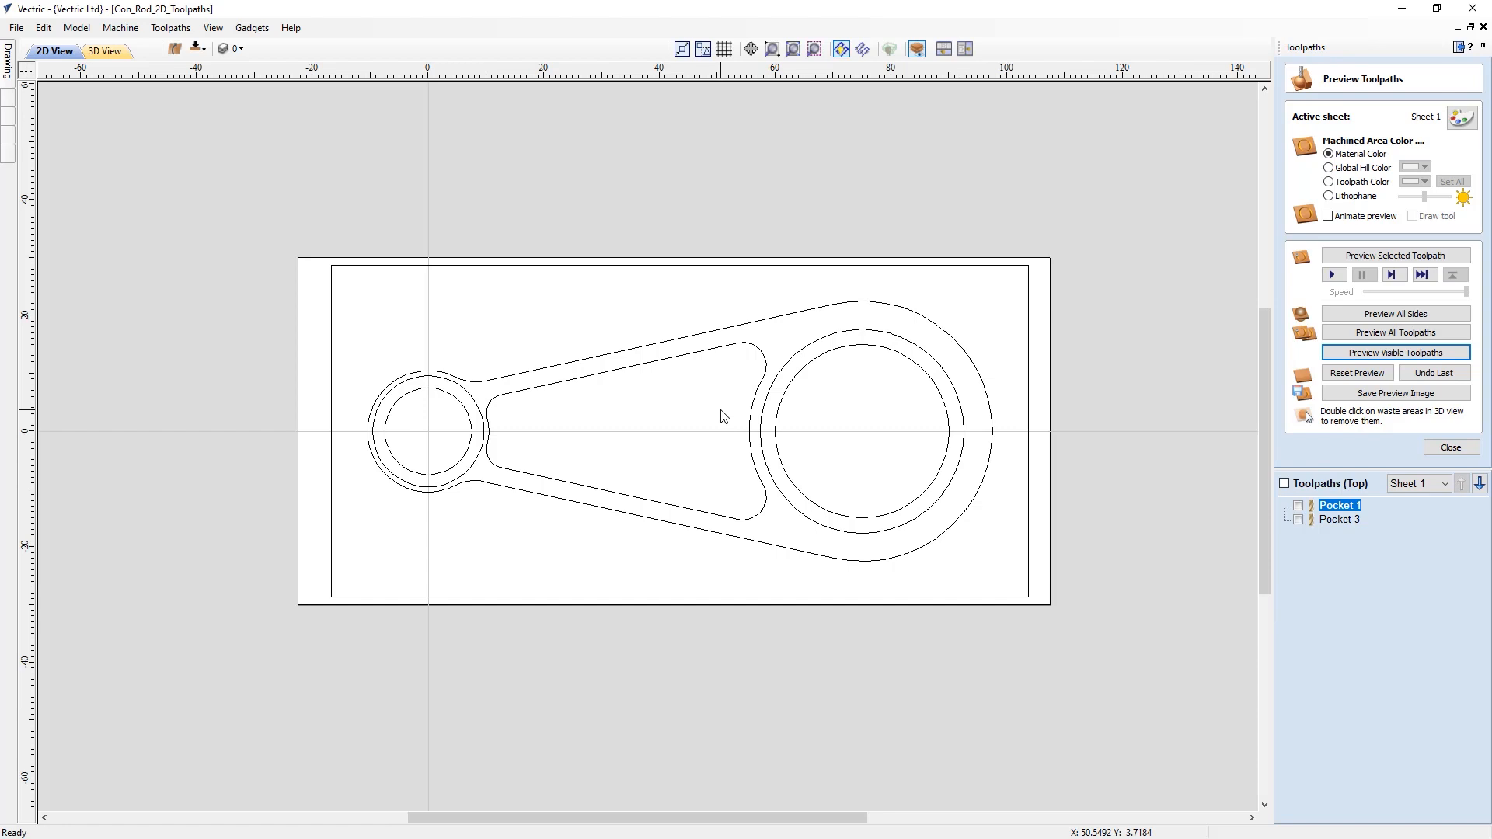
click(793, 49)
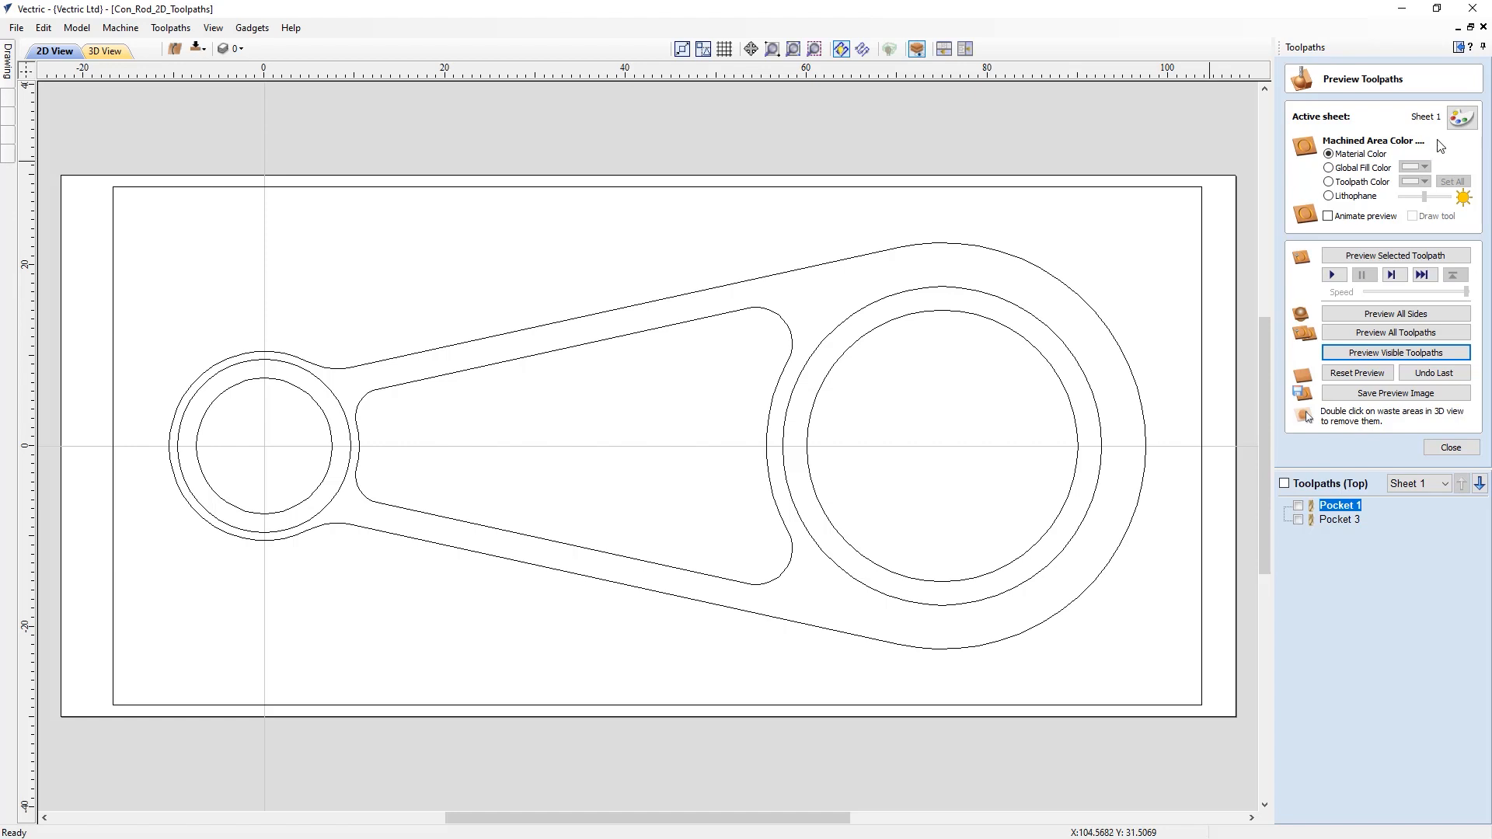
- Toggle the 2D toolpath preview off and on, and show the Pocket 1 toolpath over the drawing
click(842, 51)
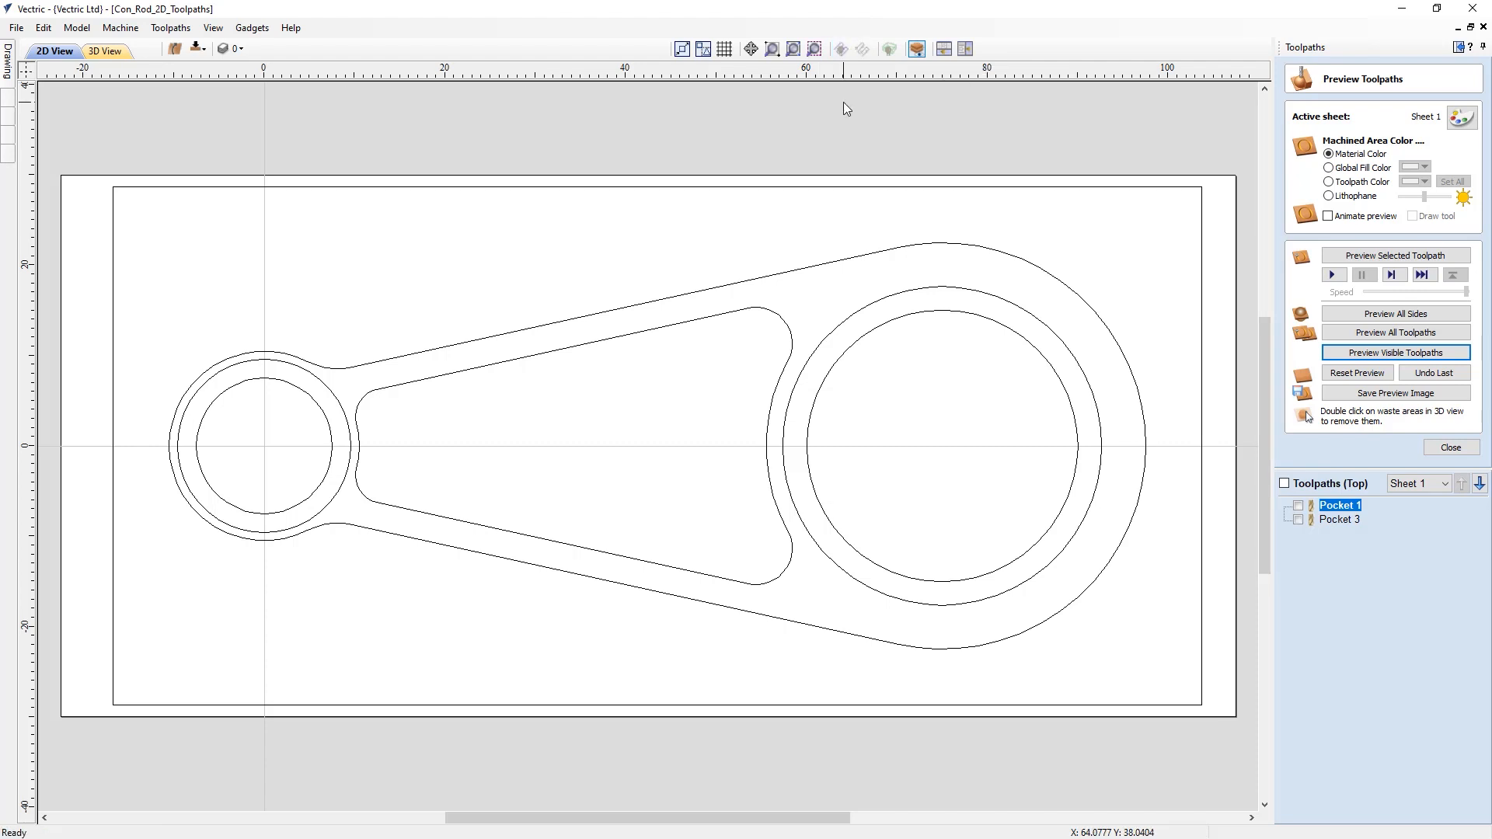
click(842, 51)
click(1298, 507)
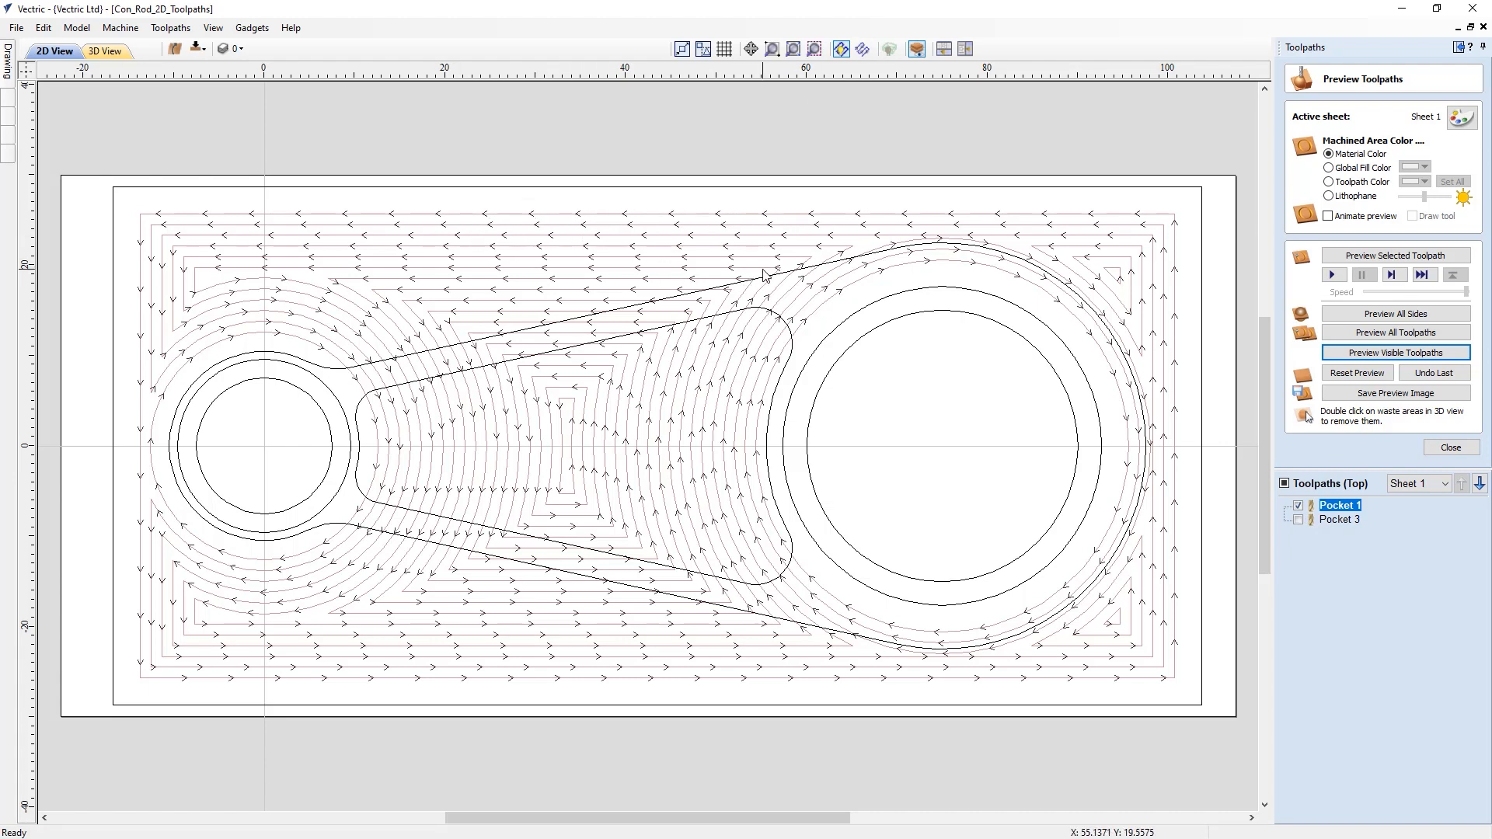
- Enable the solid 2D toolpath preview, make Pocket 3 visible too, and show both toolpaths on the block in 3D
click(863, 49)
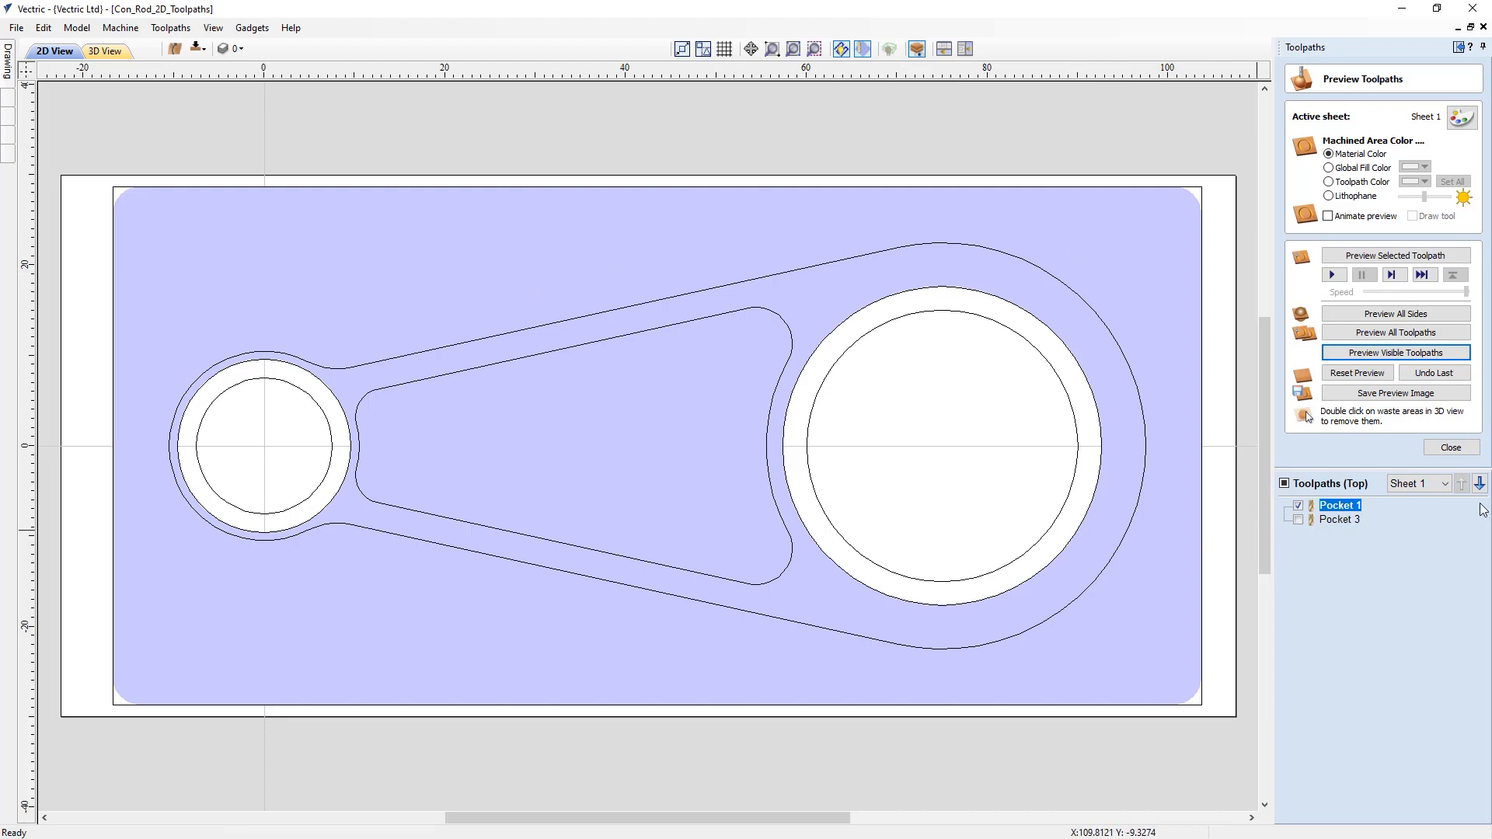
click(1297, 519)
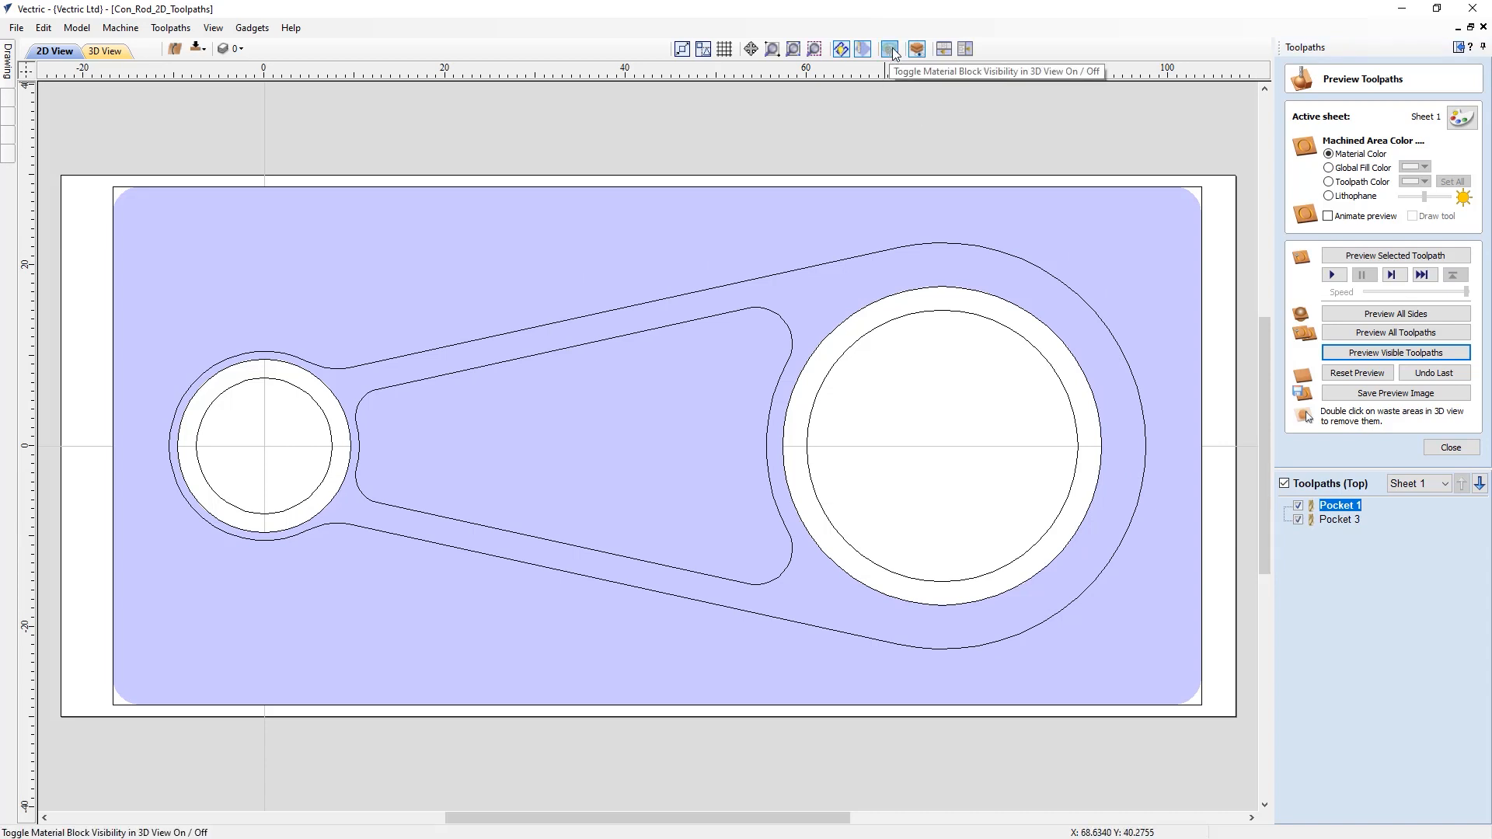
click(106, 51)
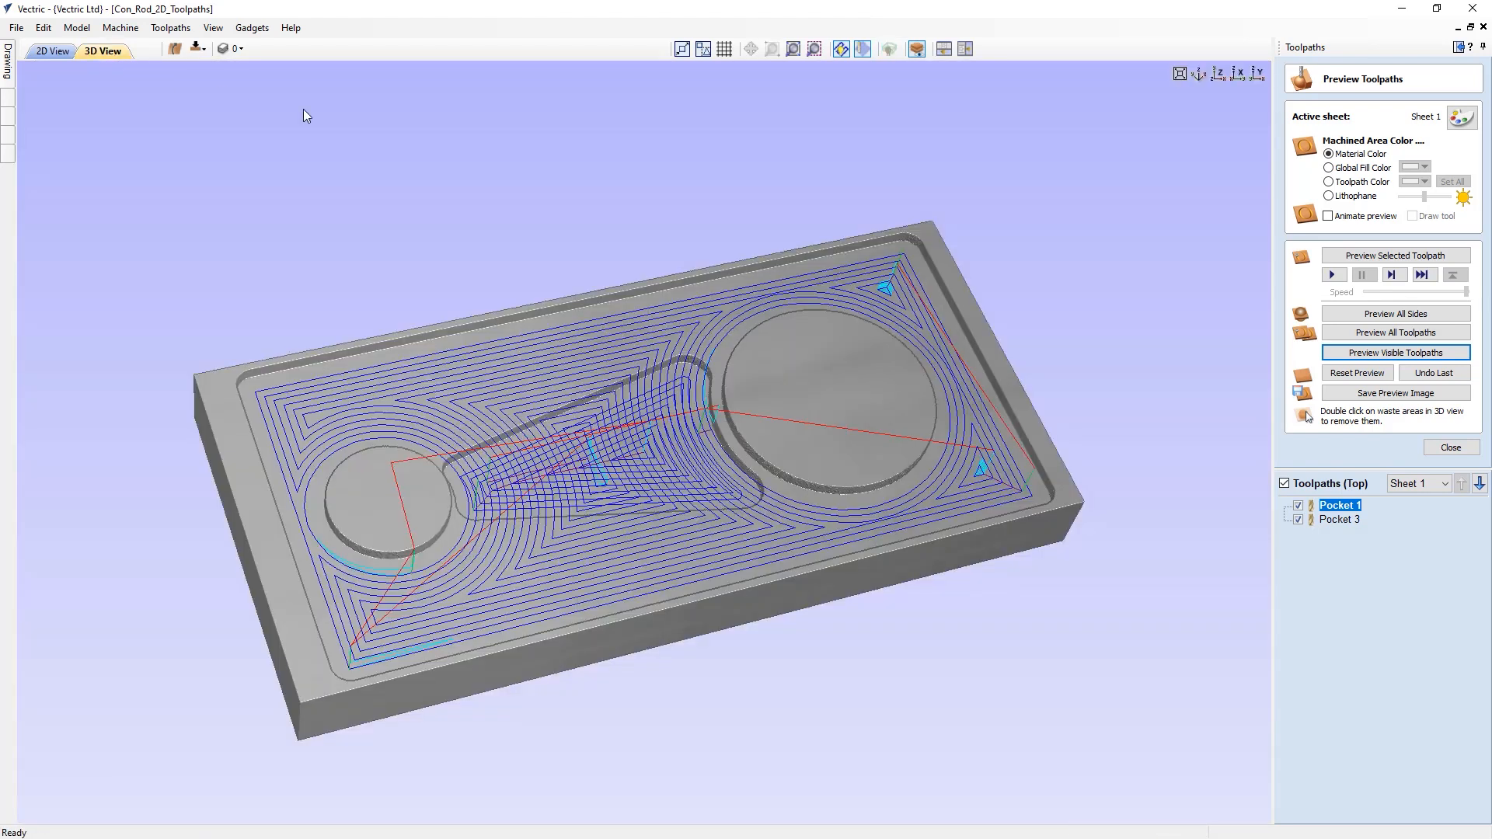
- Toggle the 3D view's material block outline on and off, and the single-sided/double-sided view off and on
click(890, 49)
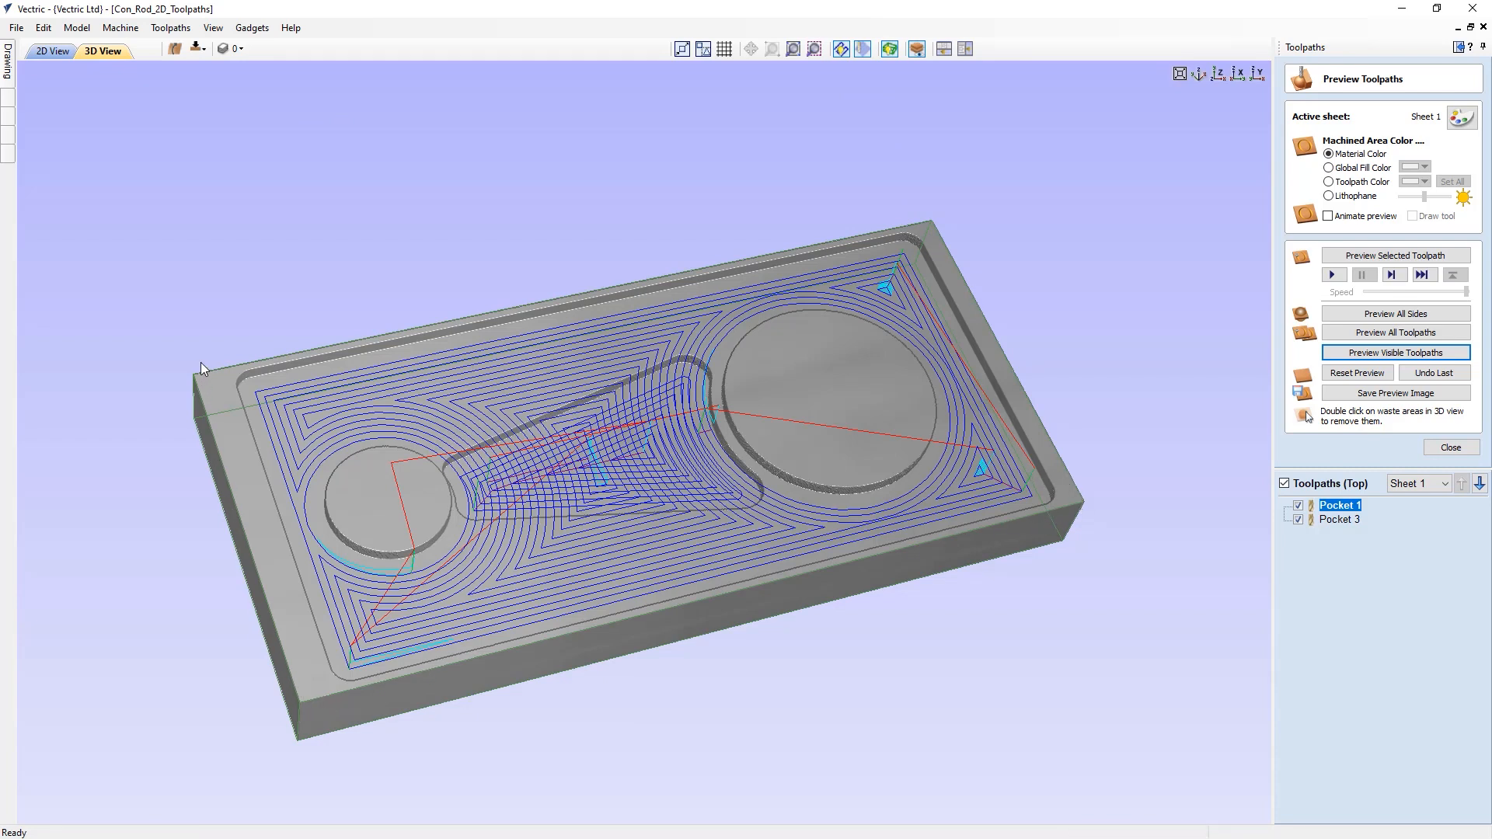
click(889, 51)
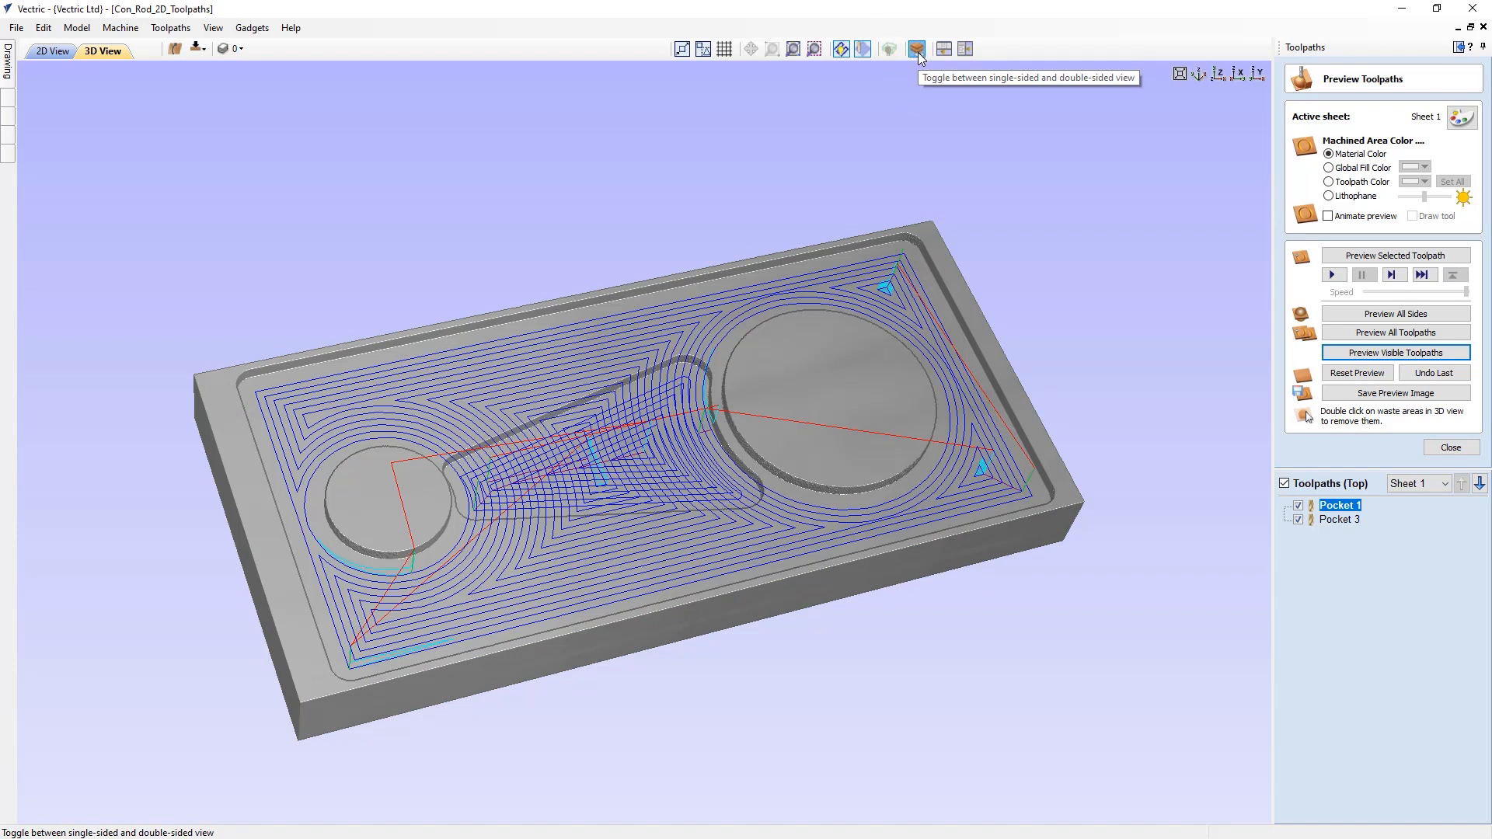
click(914, 50)
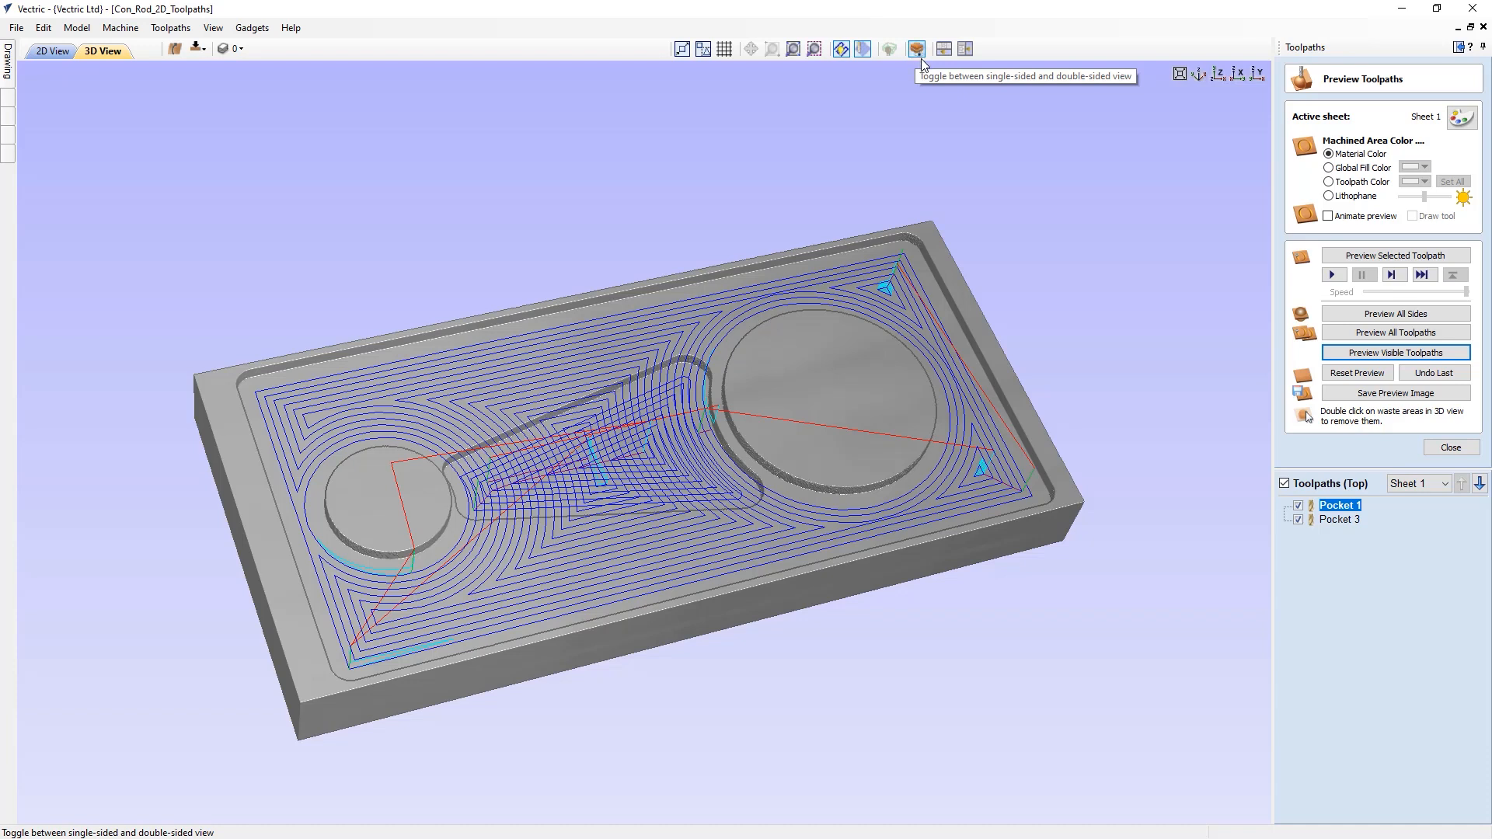
click(919, 51)
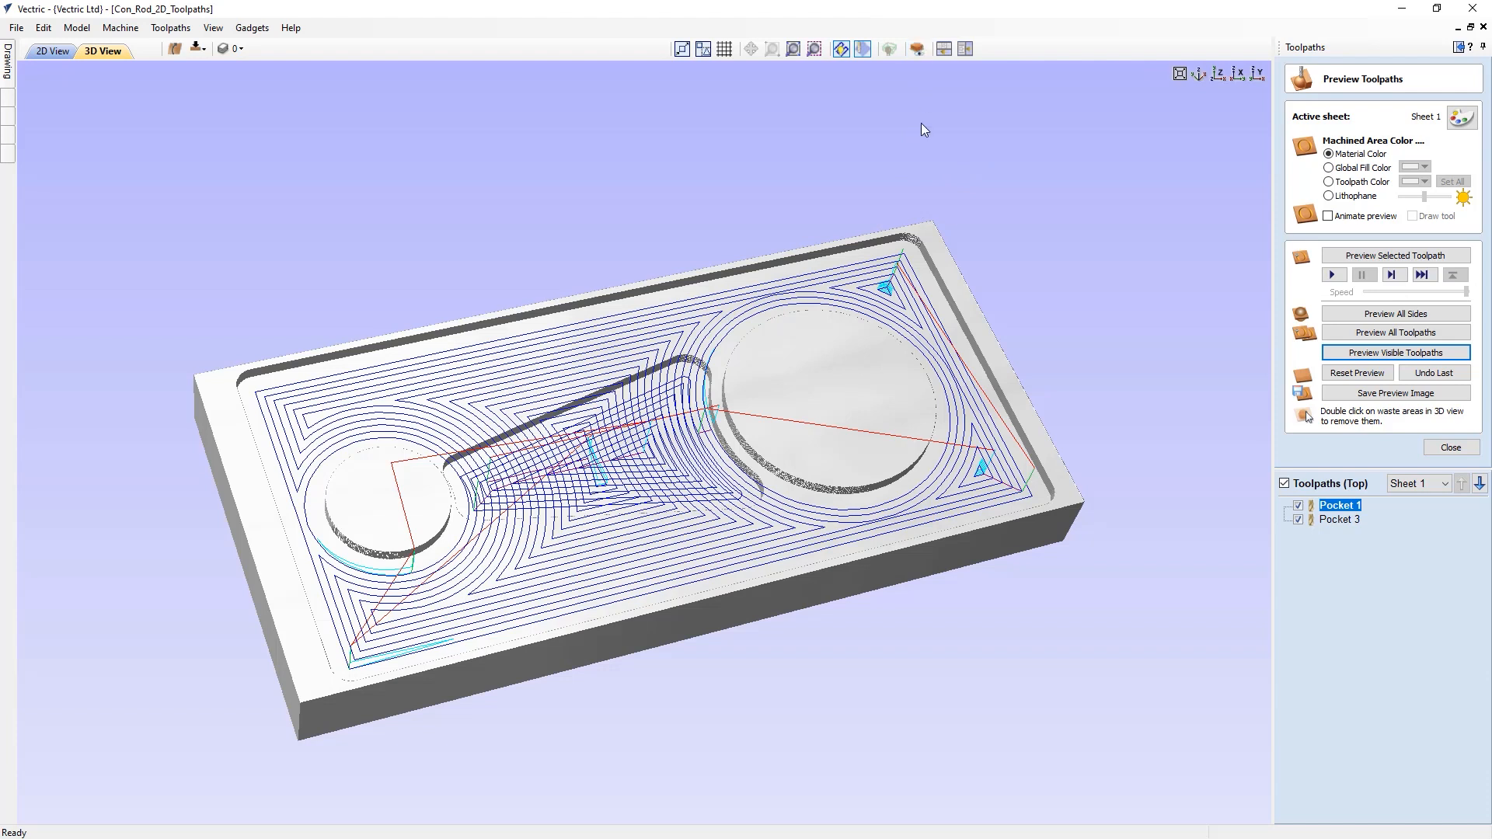
click(917, 49)
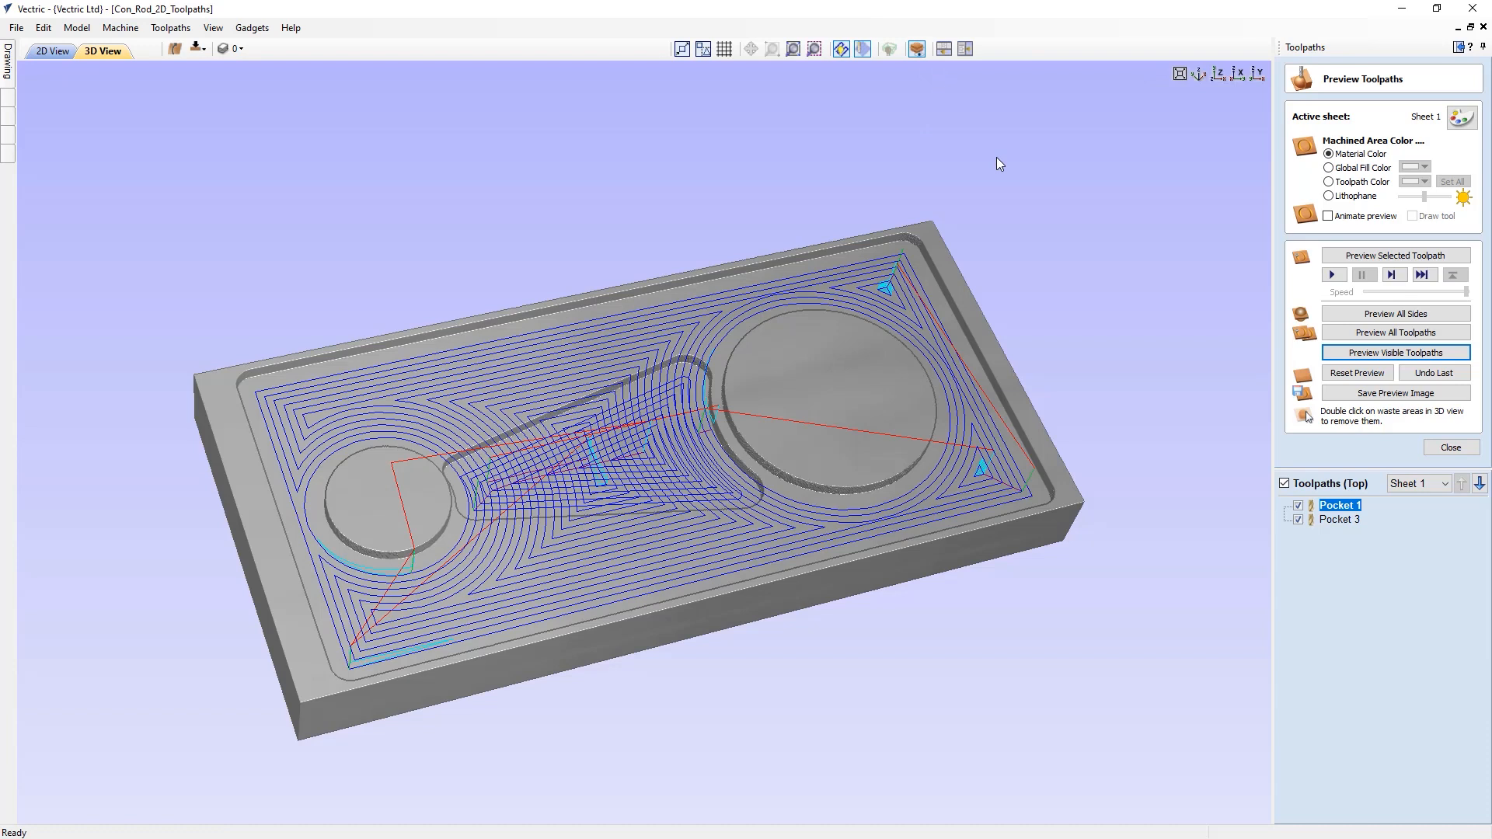
- Tile the 2D and 3D views one above the other and then side by side, and hide all toolpaths
click(945, 51)
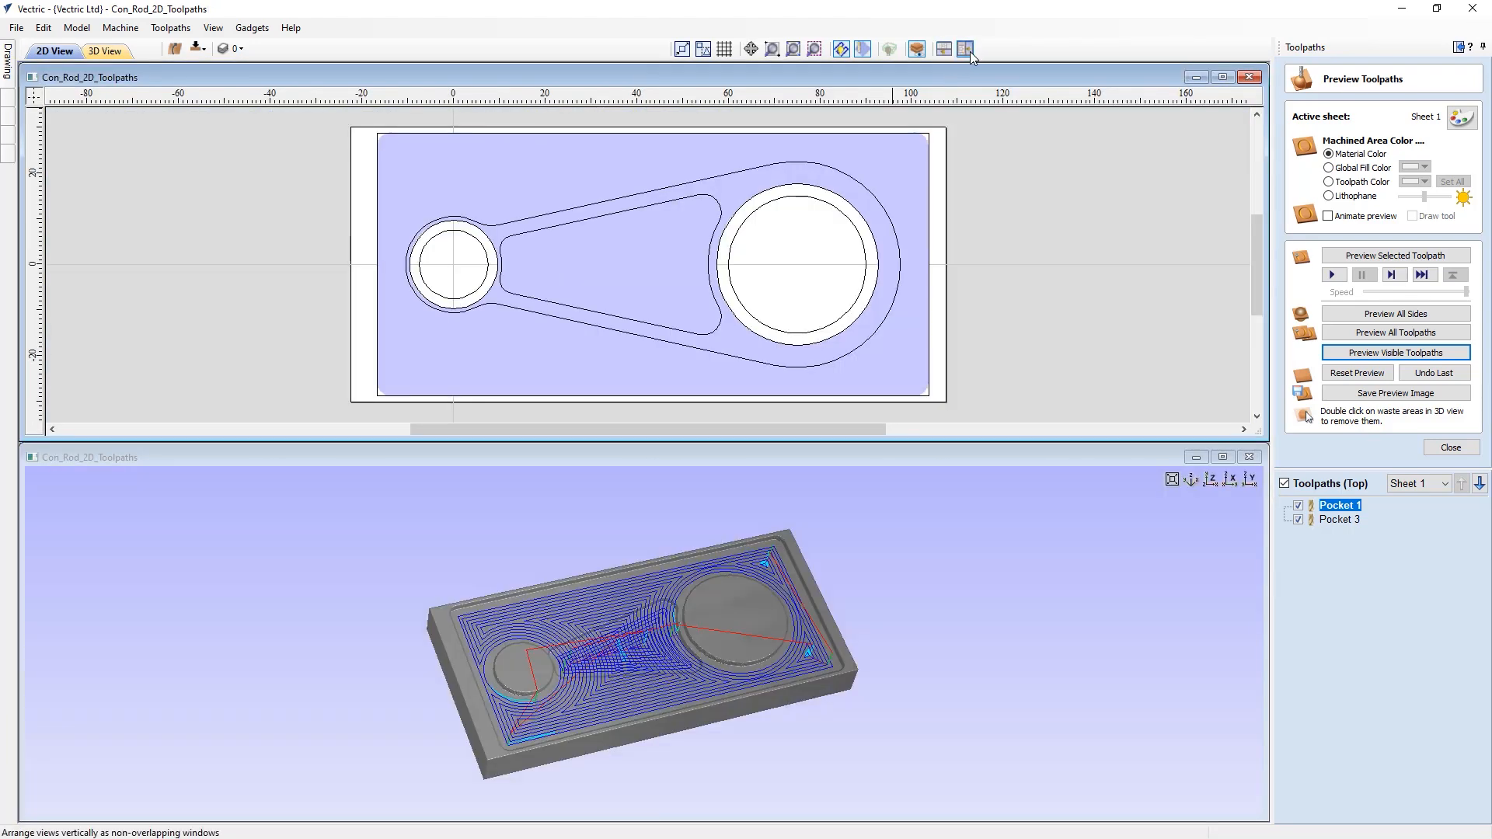
click(968, 52)
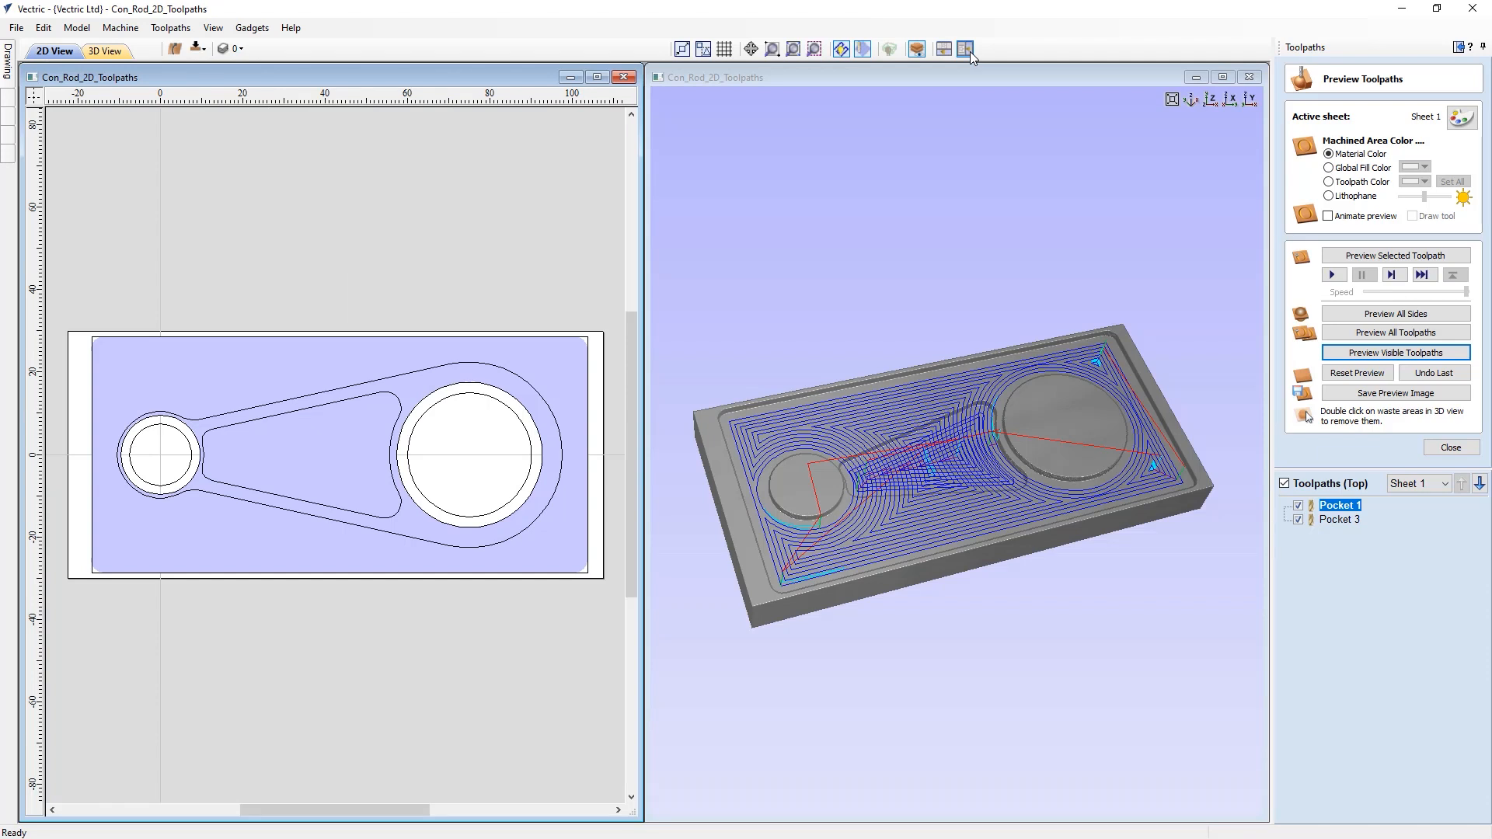
click(1284, 483)
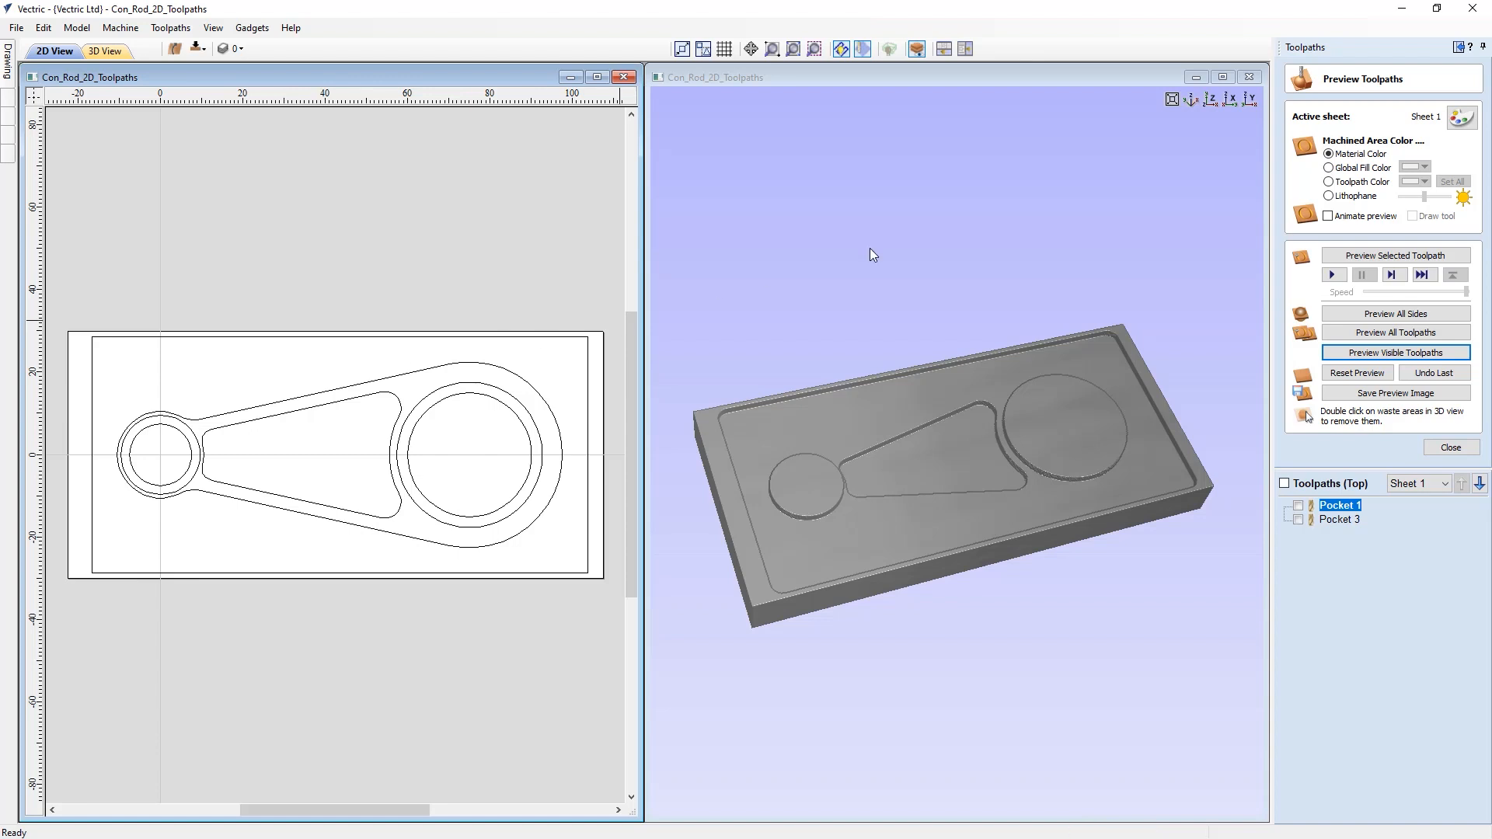
- Switch to the drawing tools layout and look through the 2D view's context commands with nothing selected
click(1458, 48)
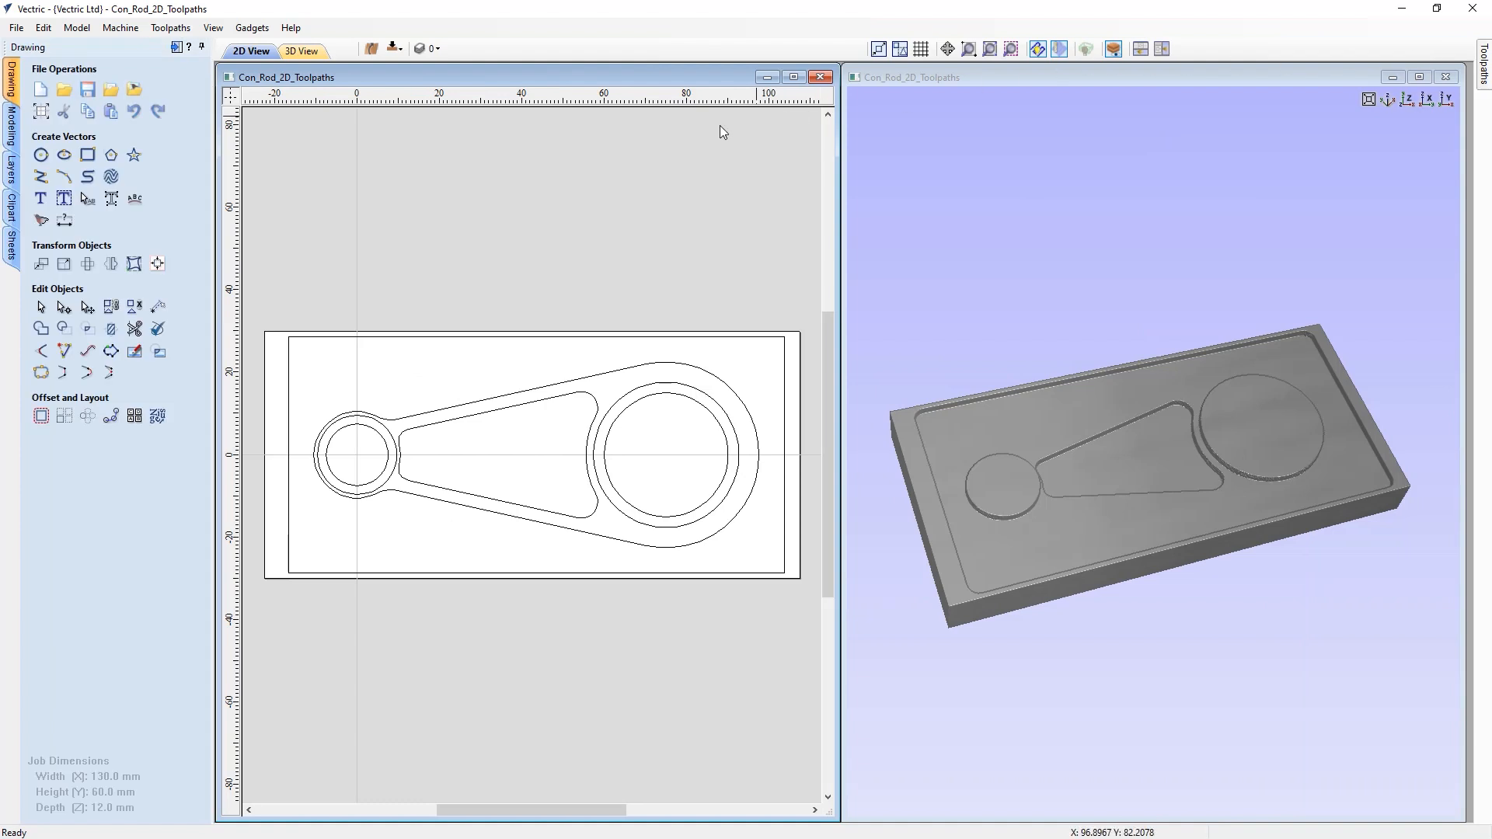
right_click(434, 362)
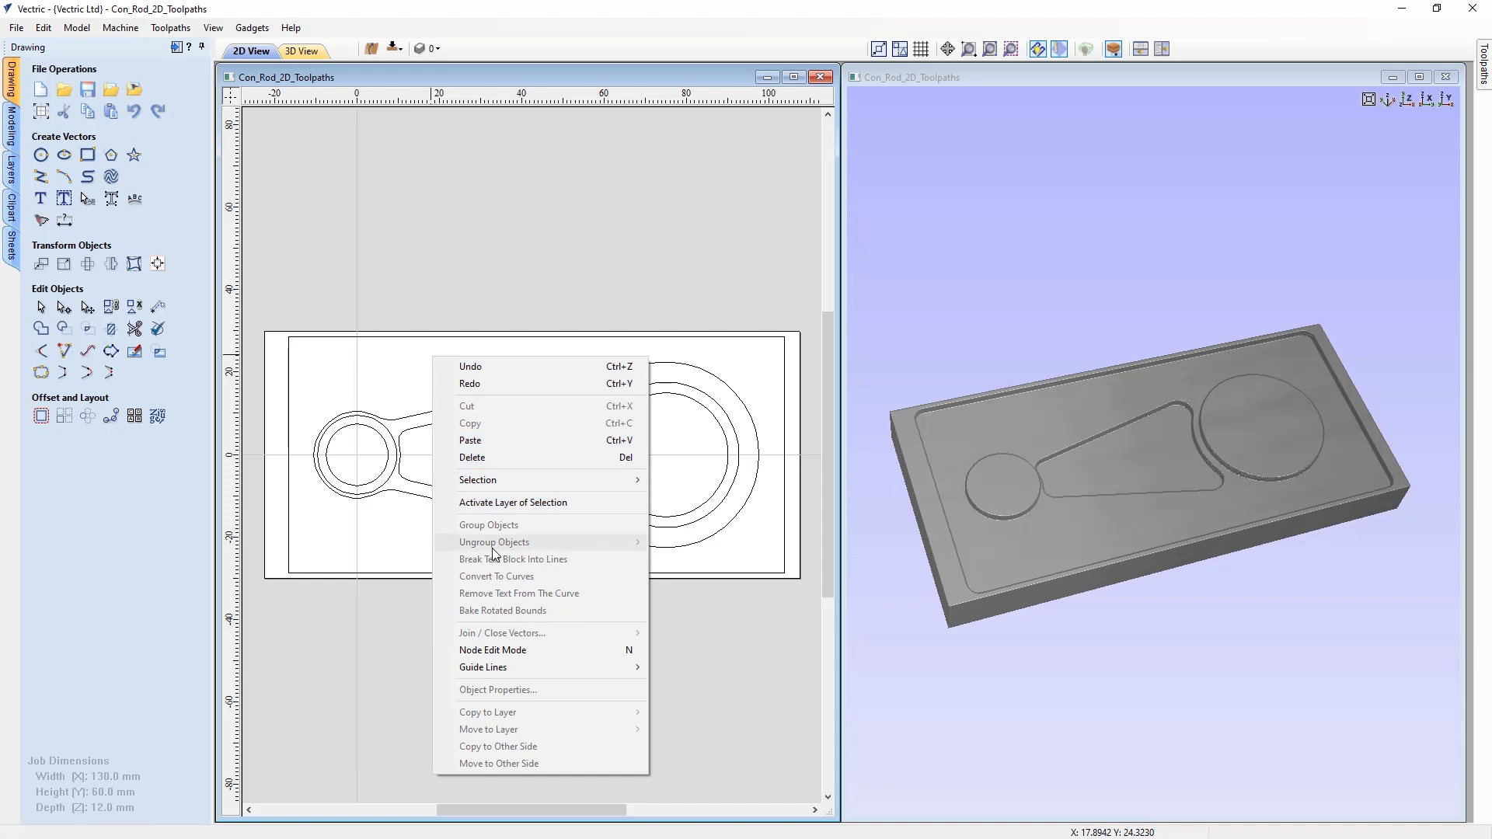
click(413, 526)
- Node-edit the rod's outer outline and delete the upper node where the straight edge meets the large end's arc
click(412, 418)
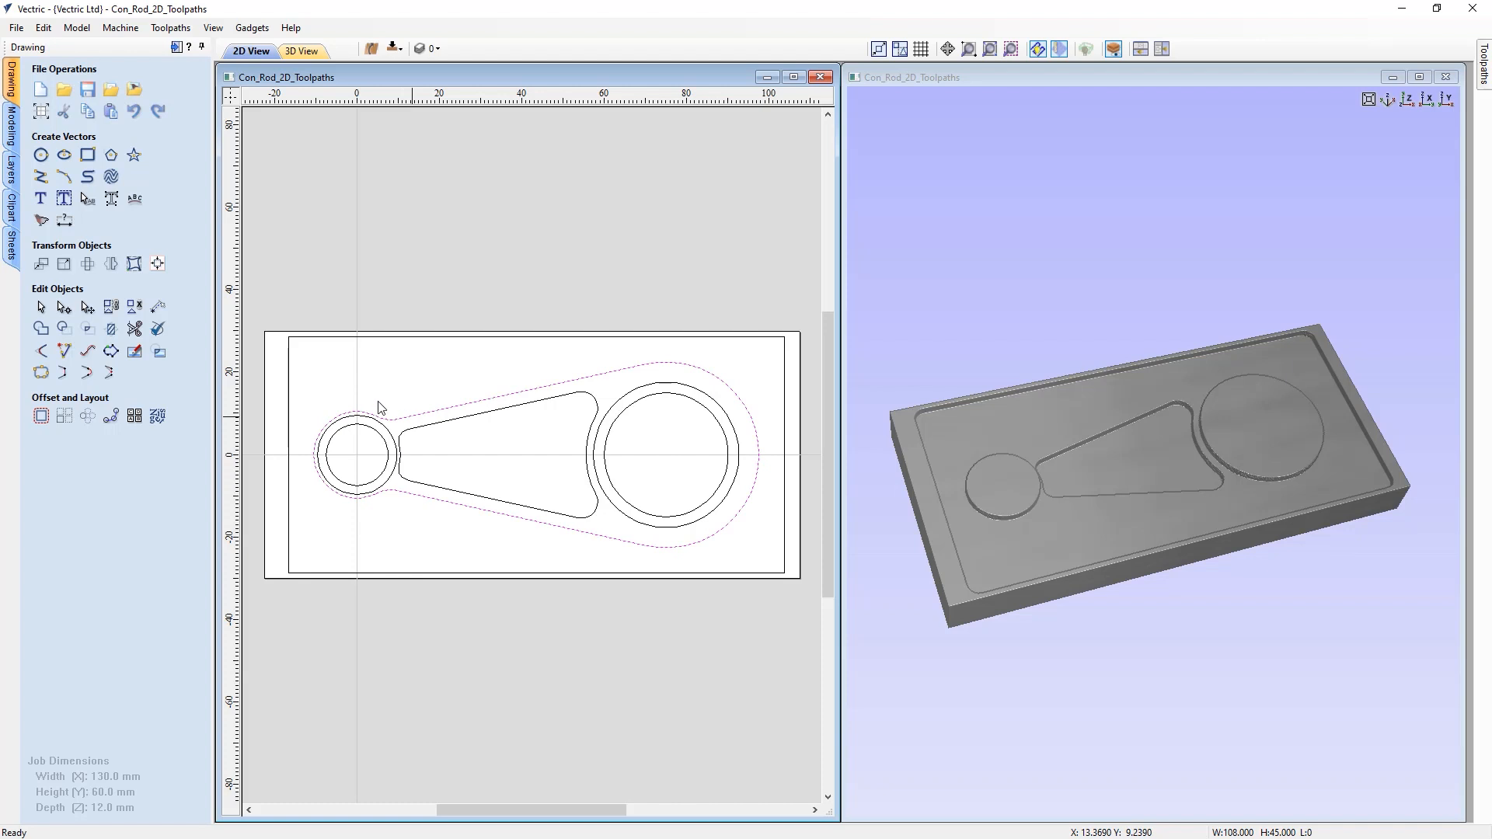
click(63, 306)
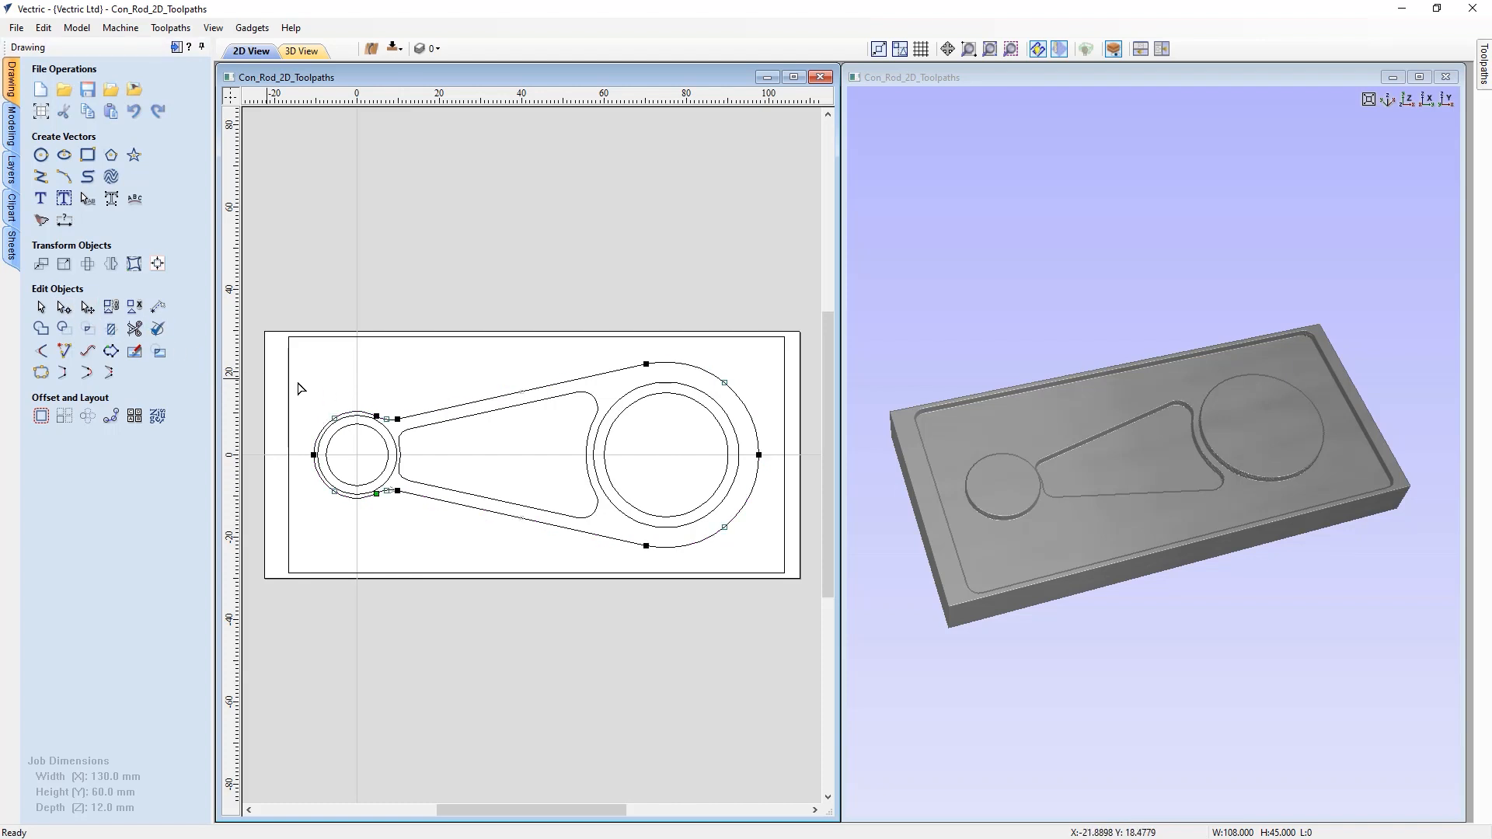
right_click(647, 365)
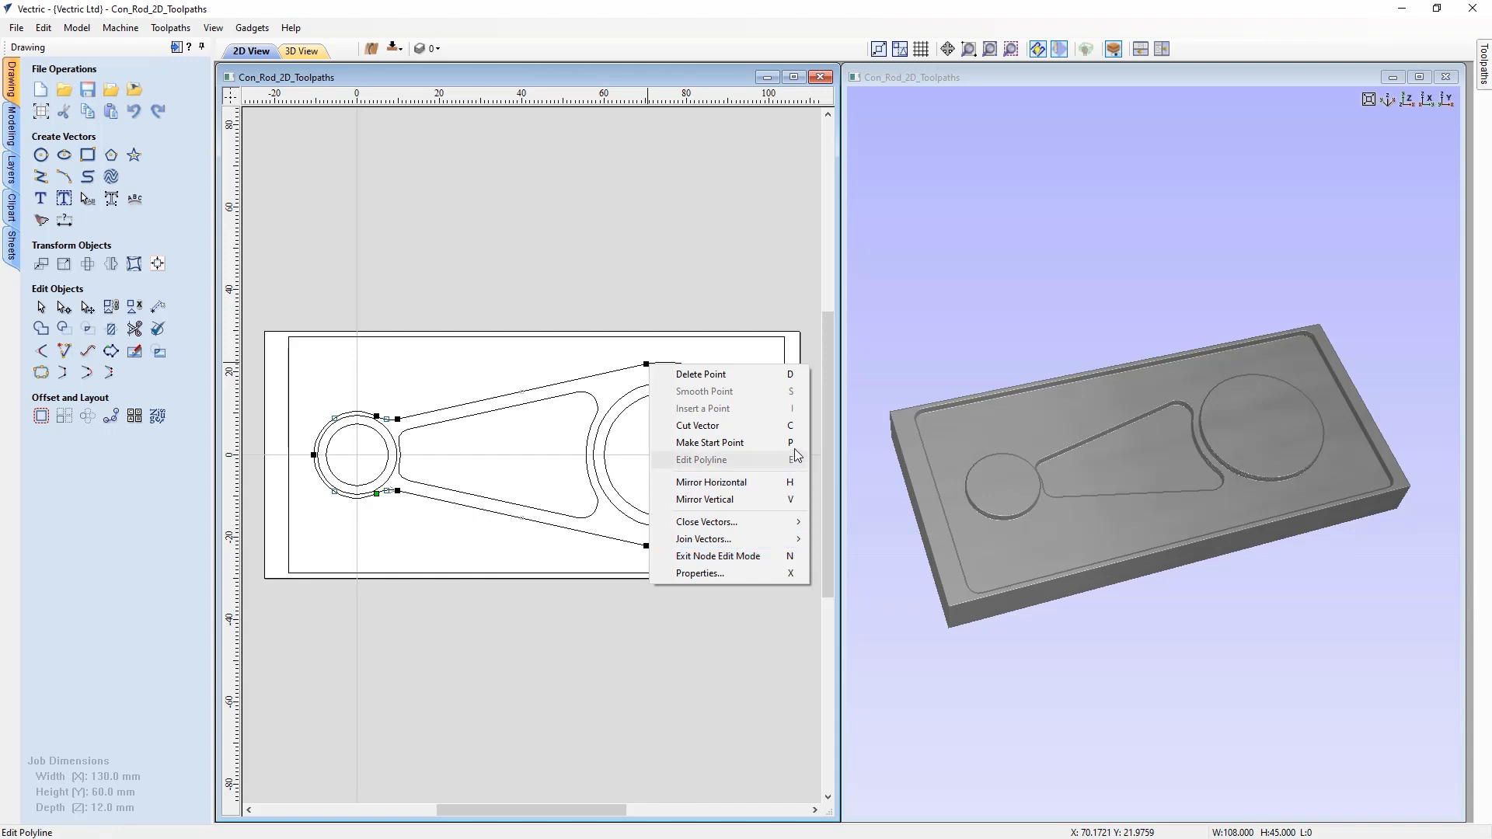
click(762, 381)
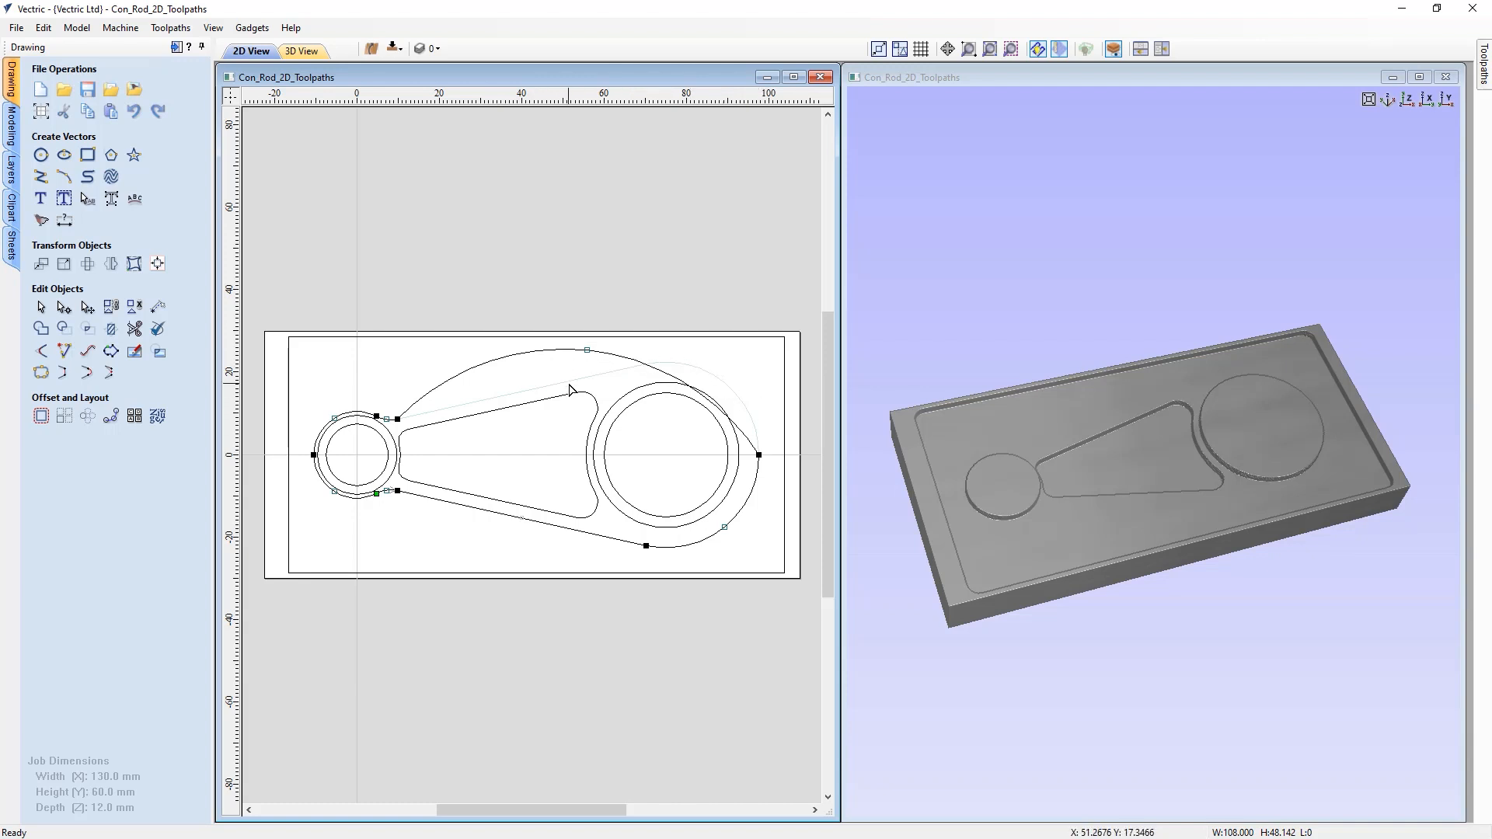
- Look up the undo command among the edit commands and undo the last node edit on the outer outline
click(42, 28)
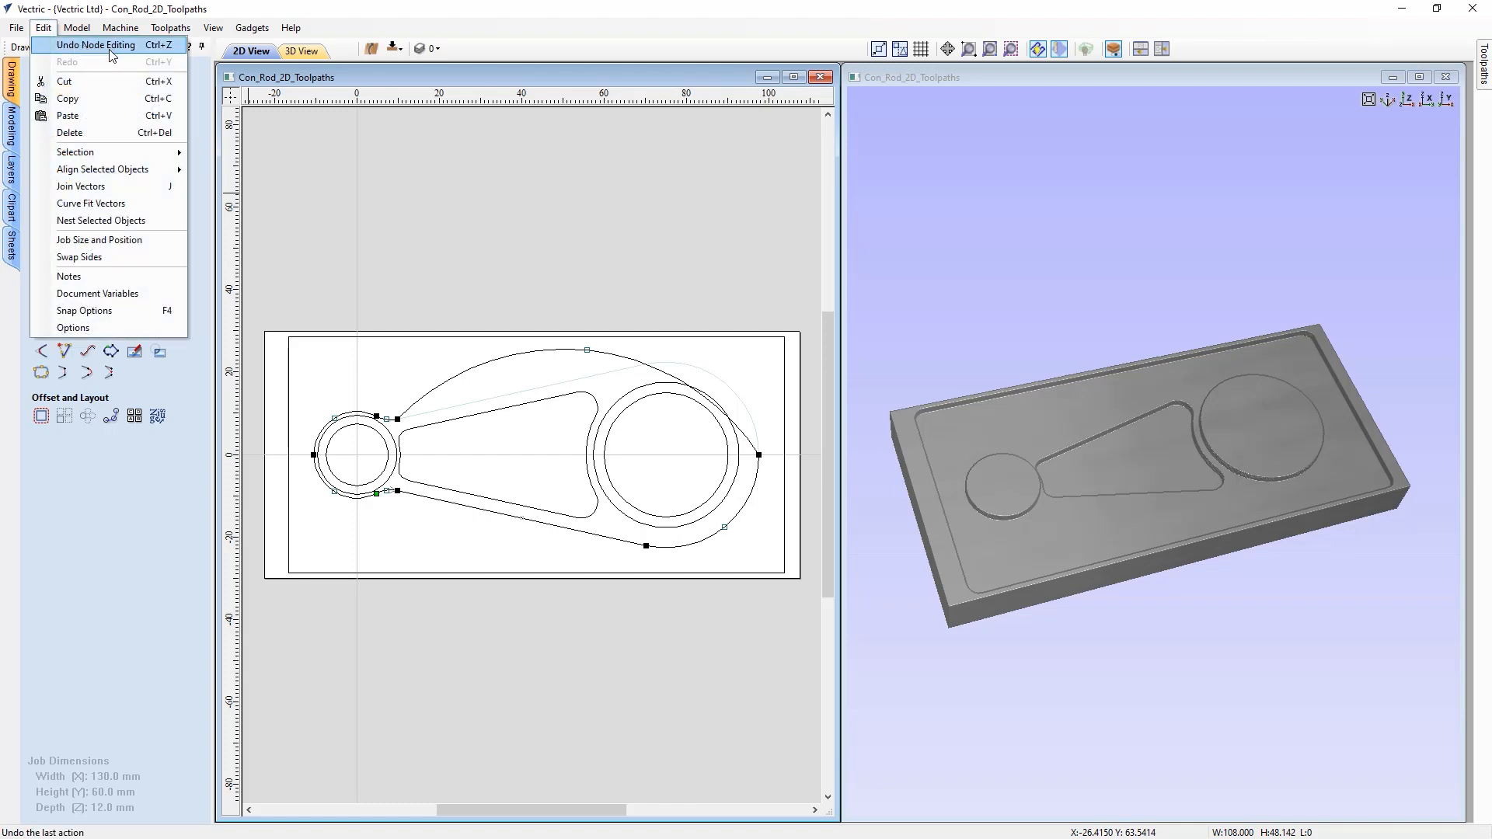
click(172, 48)
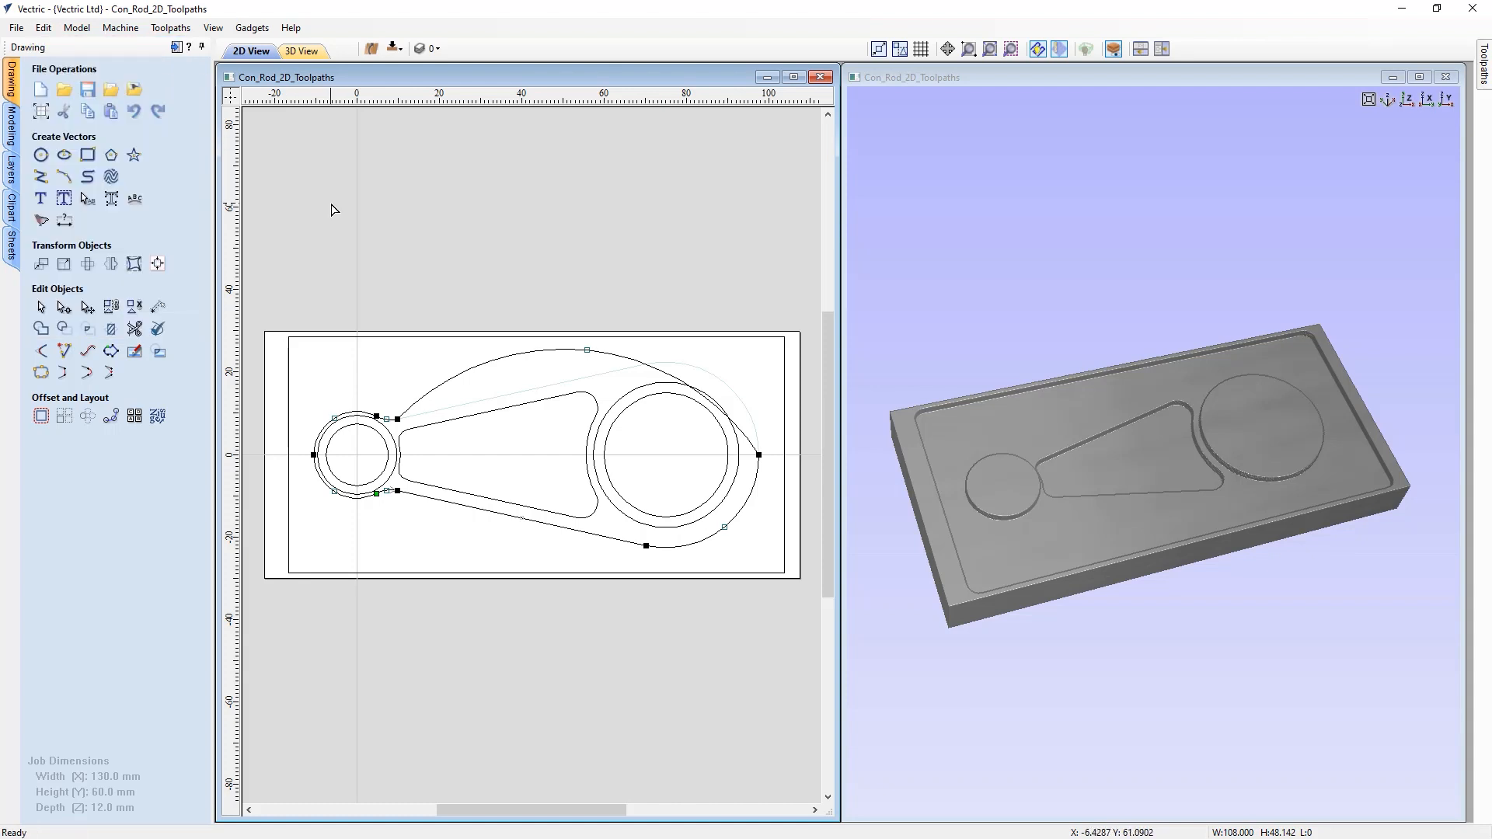
click(136, 114)
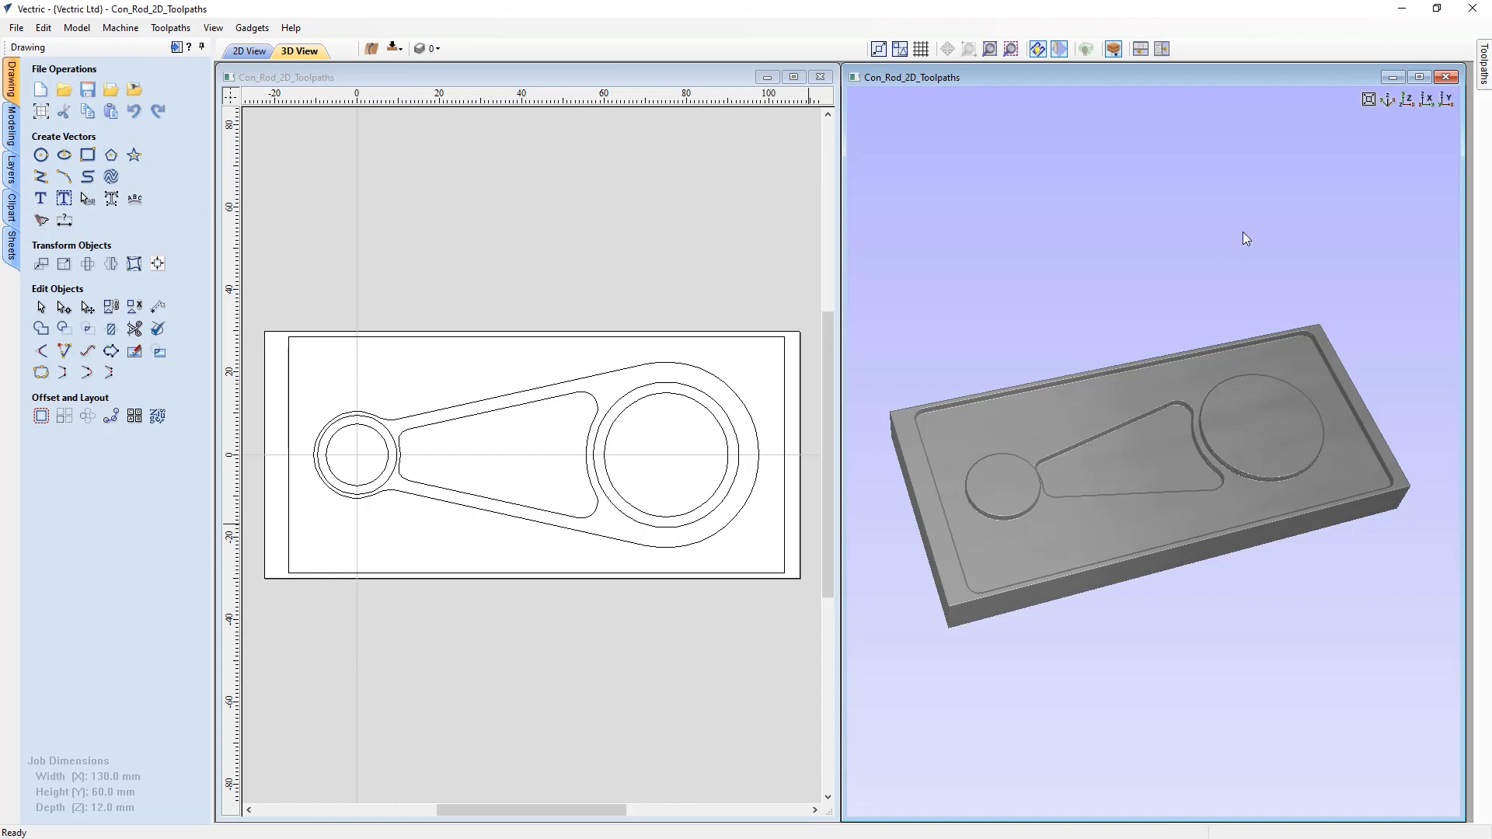
- Maximize the 3D view, tilt the block towards a top-down angle, and examine the pocket at several zoom levels
click(1421, 76)
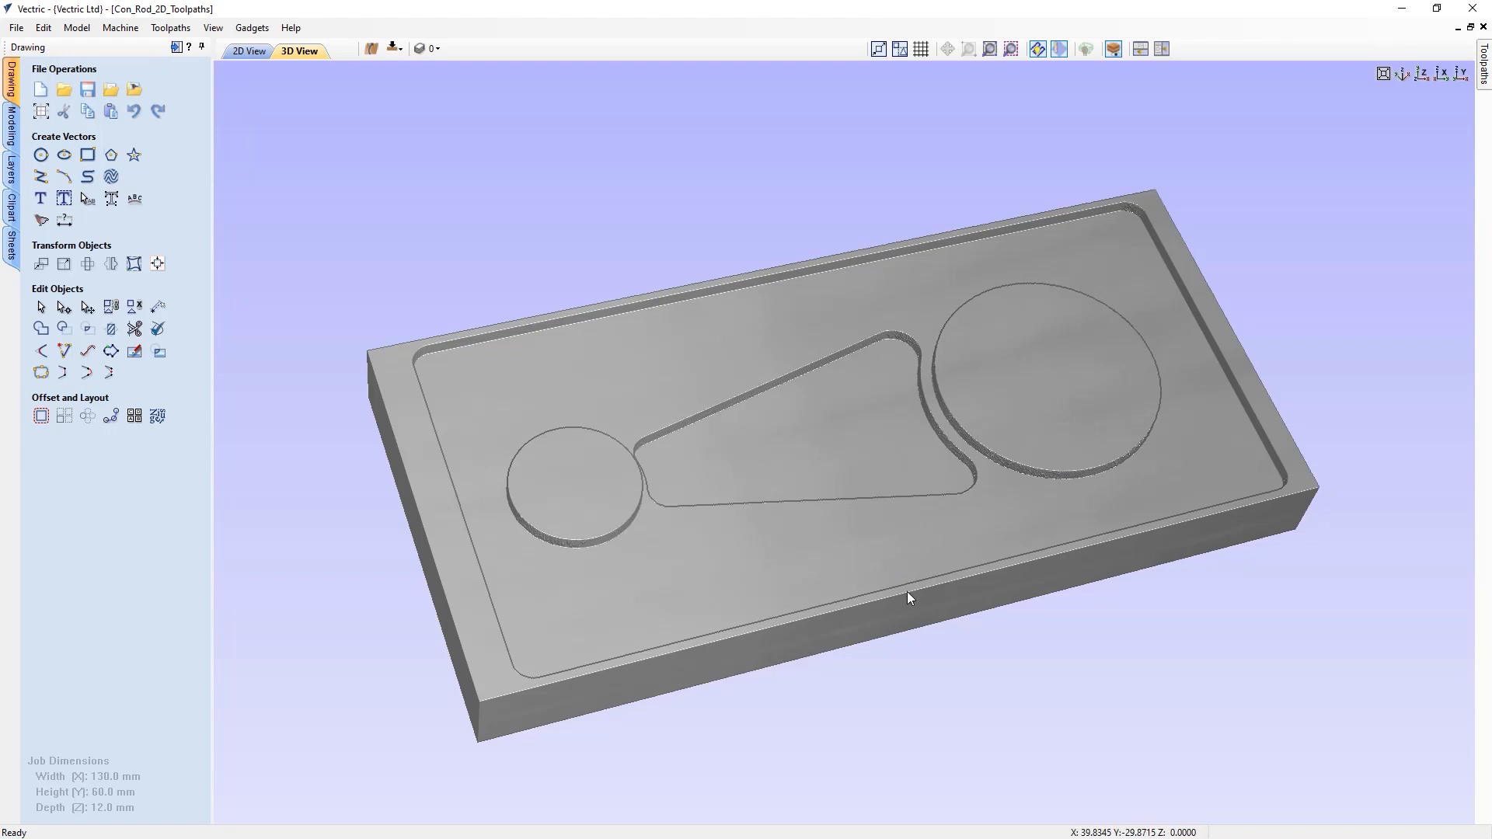
mouse_move(870, 534)
mouse_down()
mouse_move(799, 427)
mouse_move(817, 504)
mouse_move(925, 589)
mouse_move(825, 534)
mouse_move(723, 444)
mouse_move(759, 523)
mouse_move(853, 558)
mouse_move(870, 617)
mouse_move(839, 623)
mouse_move(863, 604)
mouse_up()
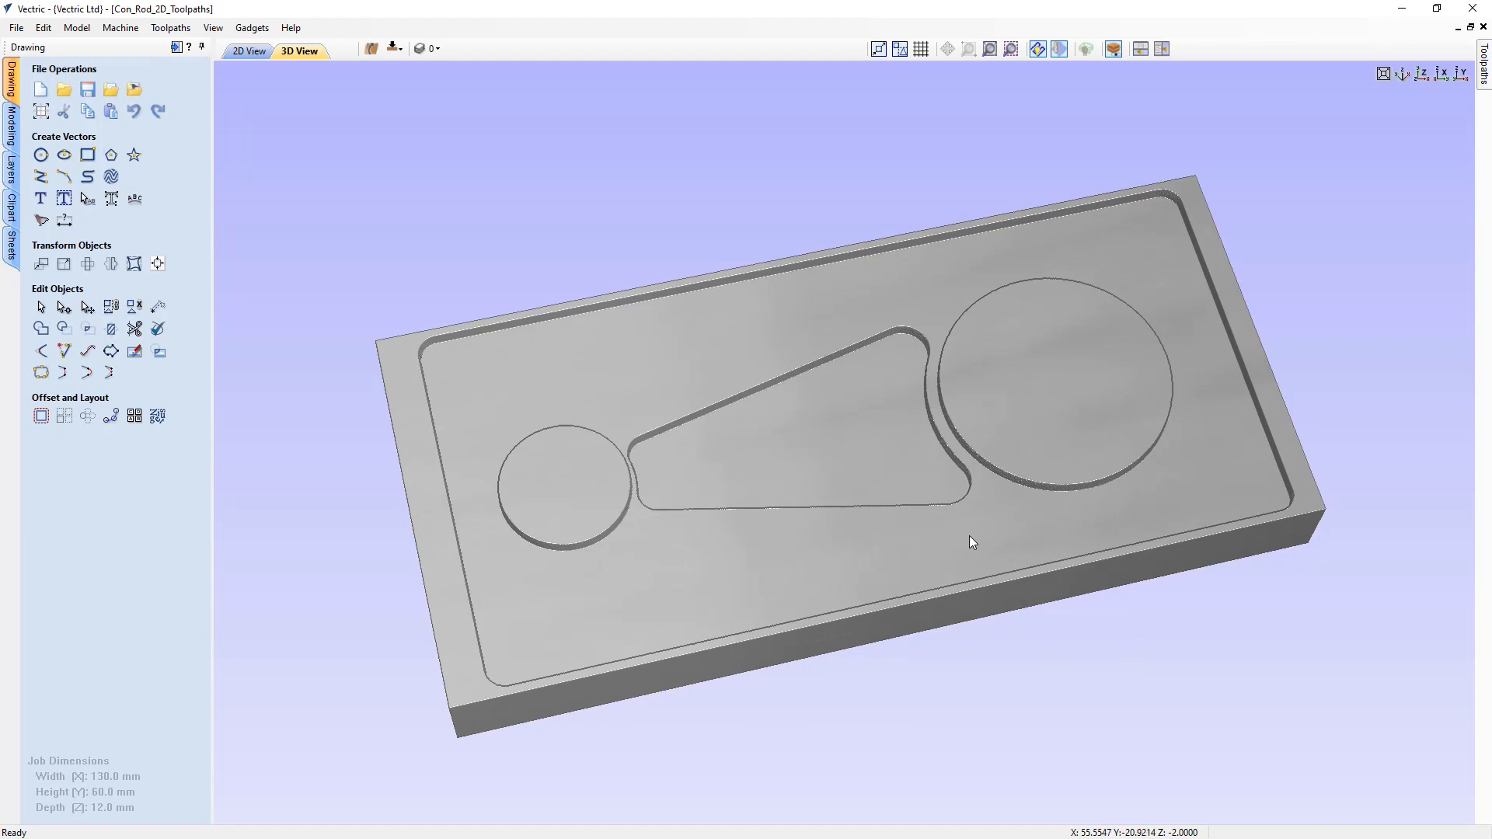
scroll(968, 535, up, 5)
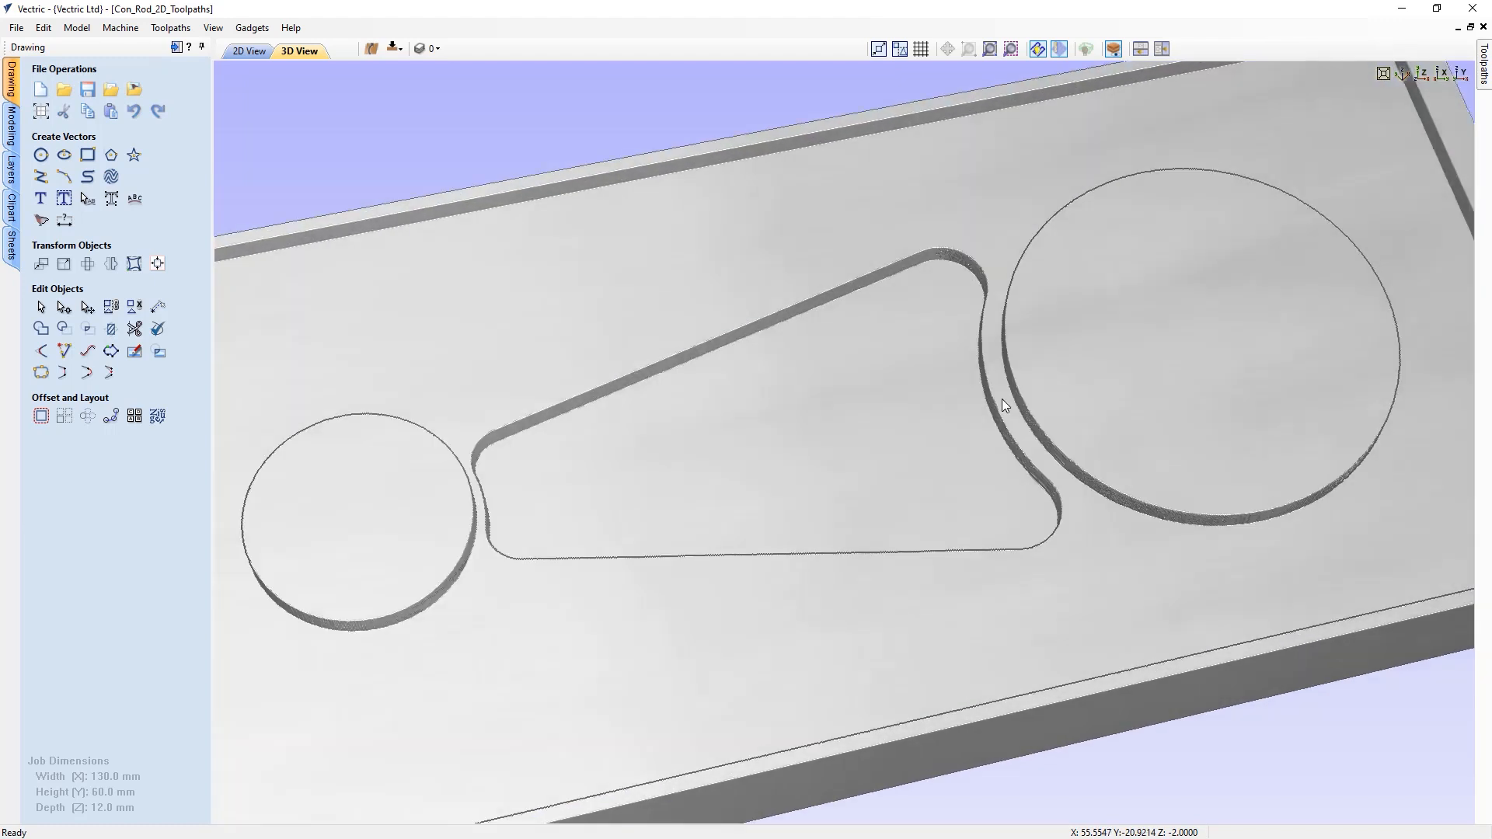
scroll(1001, 399, up, 2)
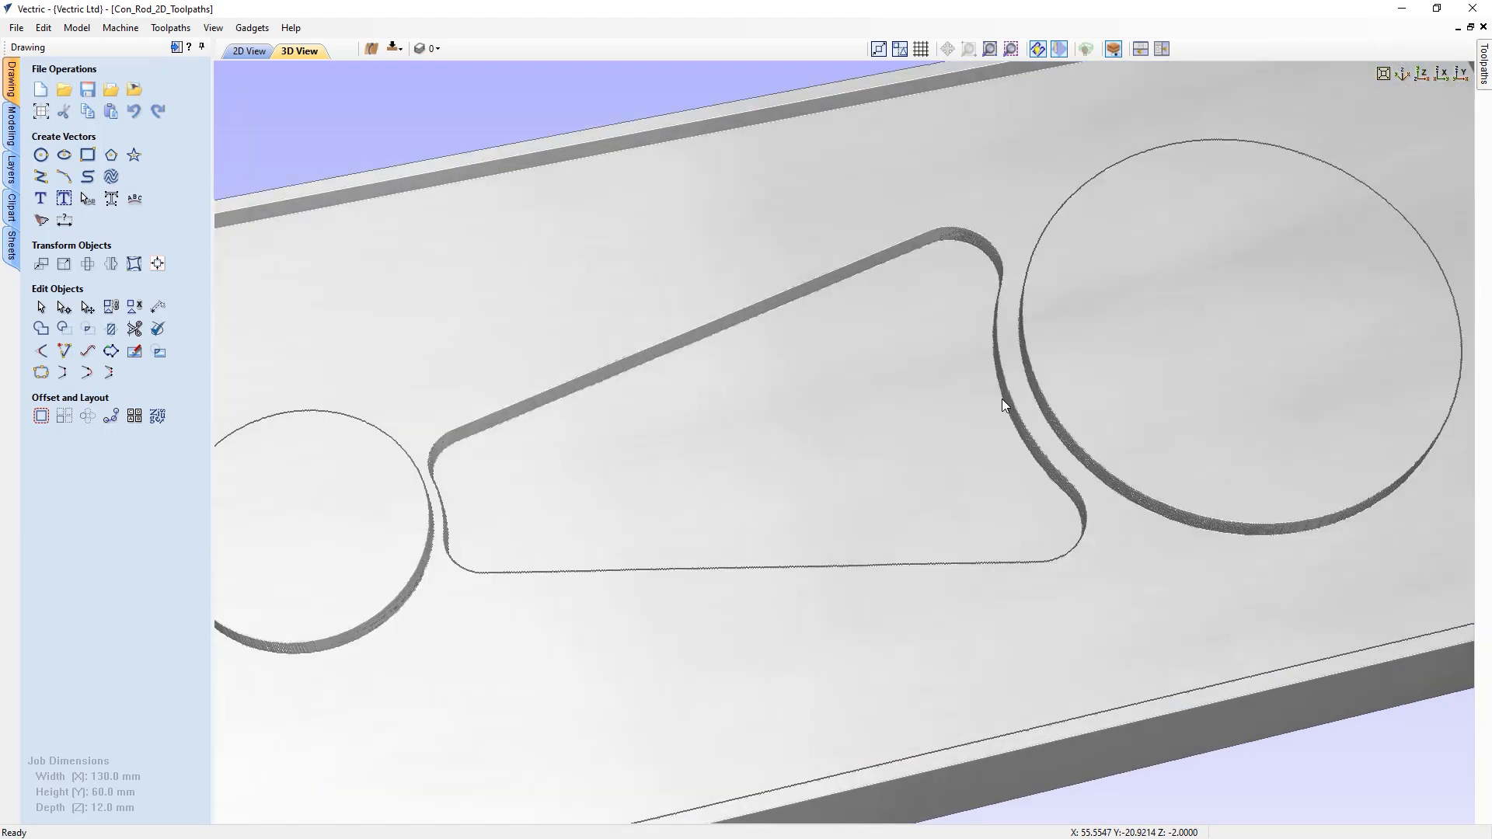
scroll(999, 436, down, 8)
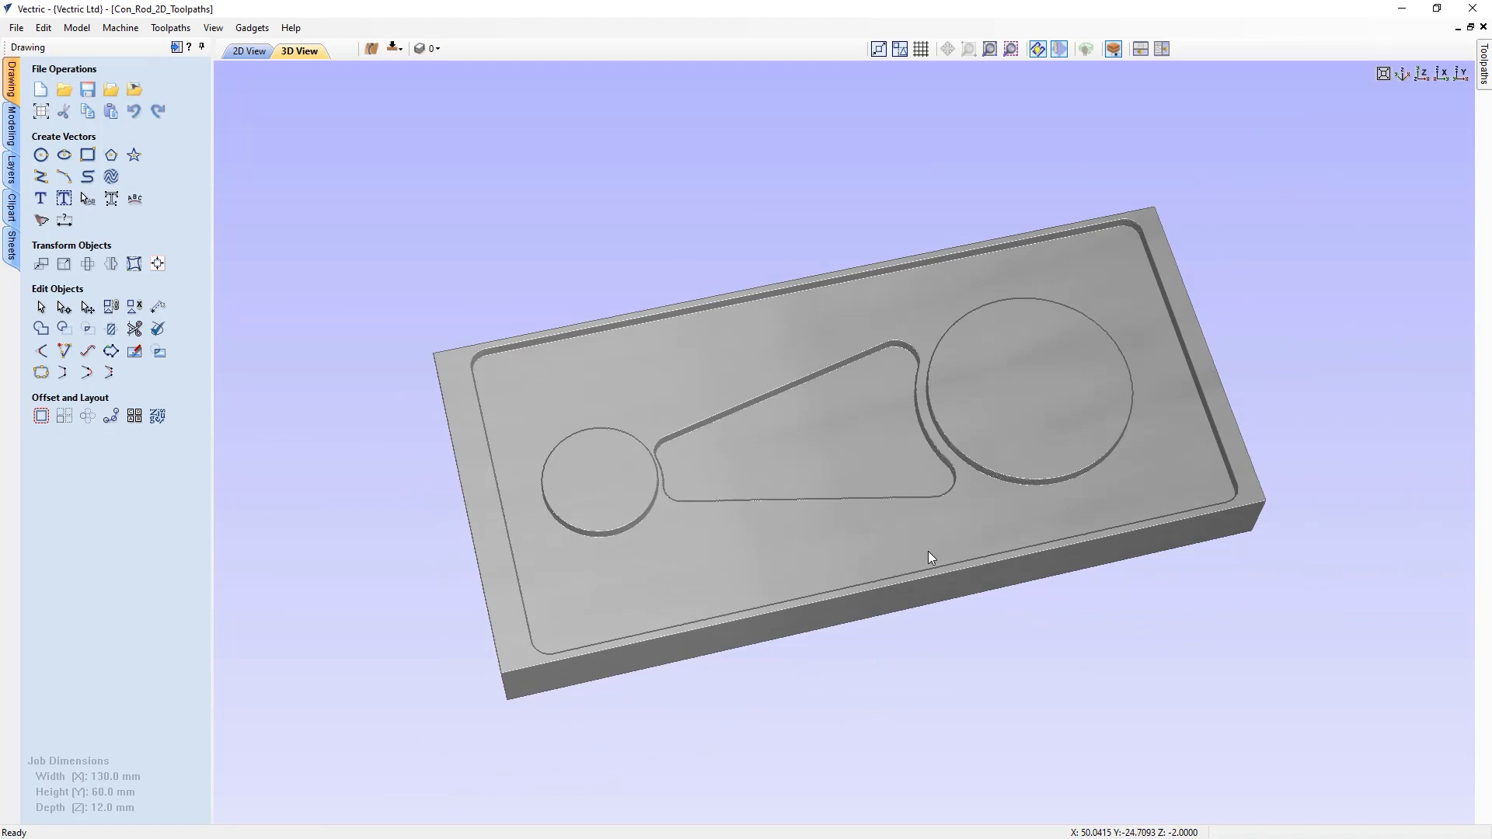
scroll(930, 545, up, 6)
scroll(931, 547, up, 8)
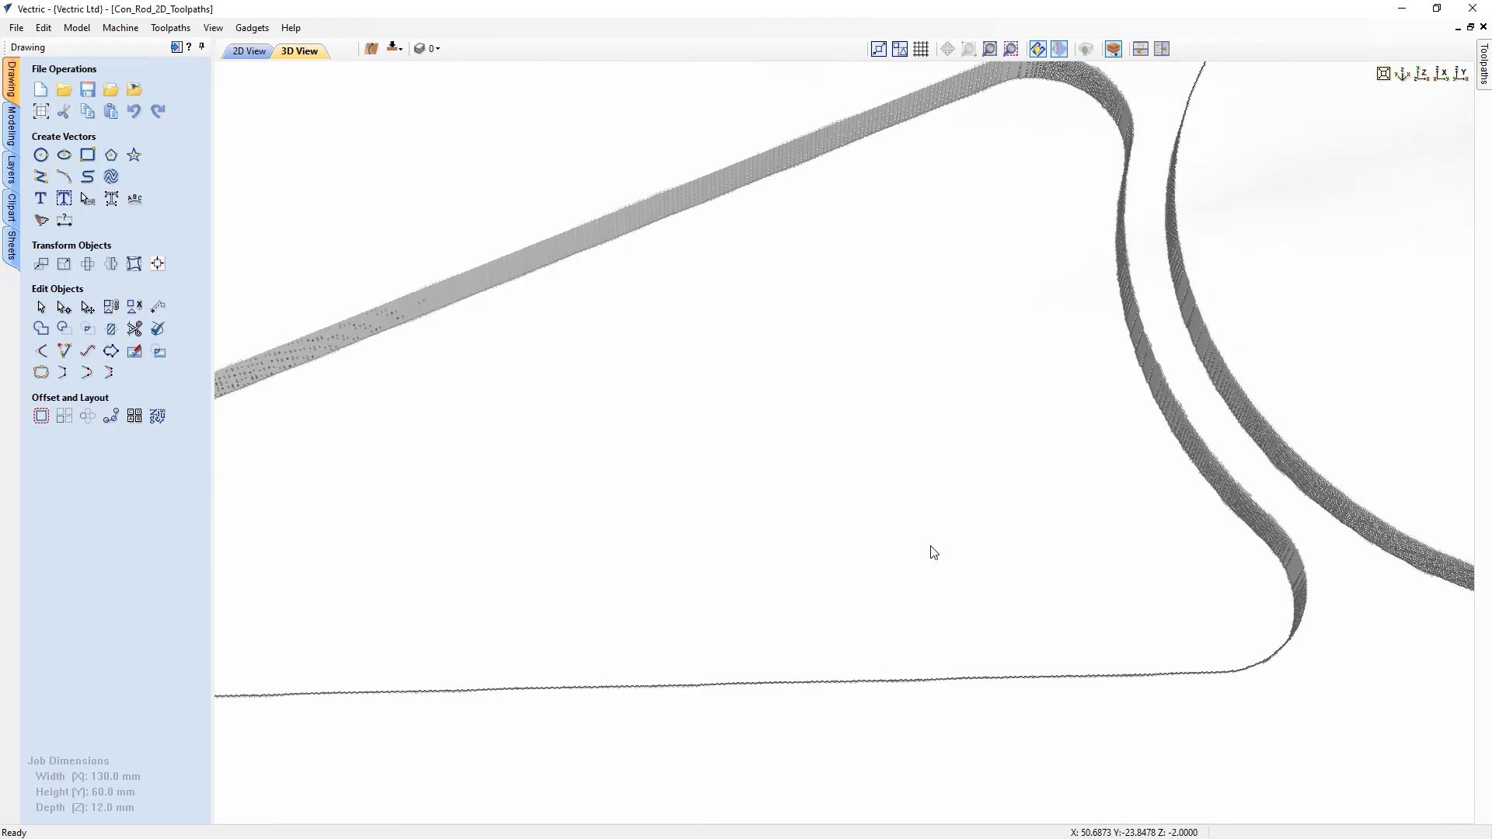
scroll(930, 546, down, 10)
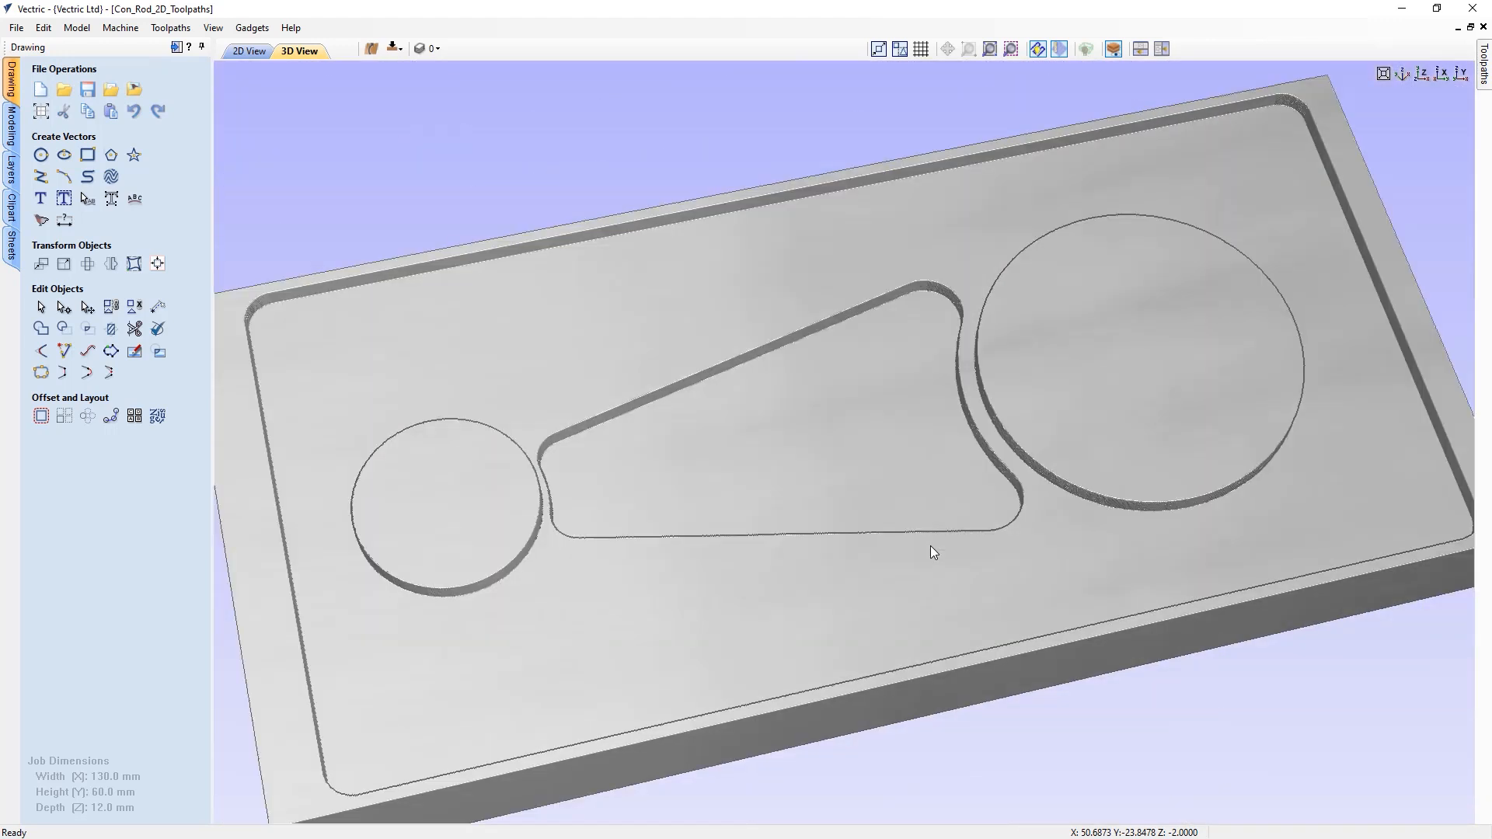
scroll(930, 545, down, 4)
scroll(930, 545, up, 2)
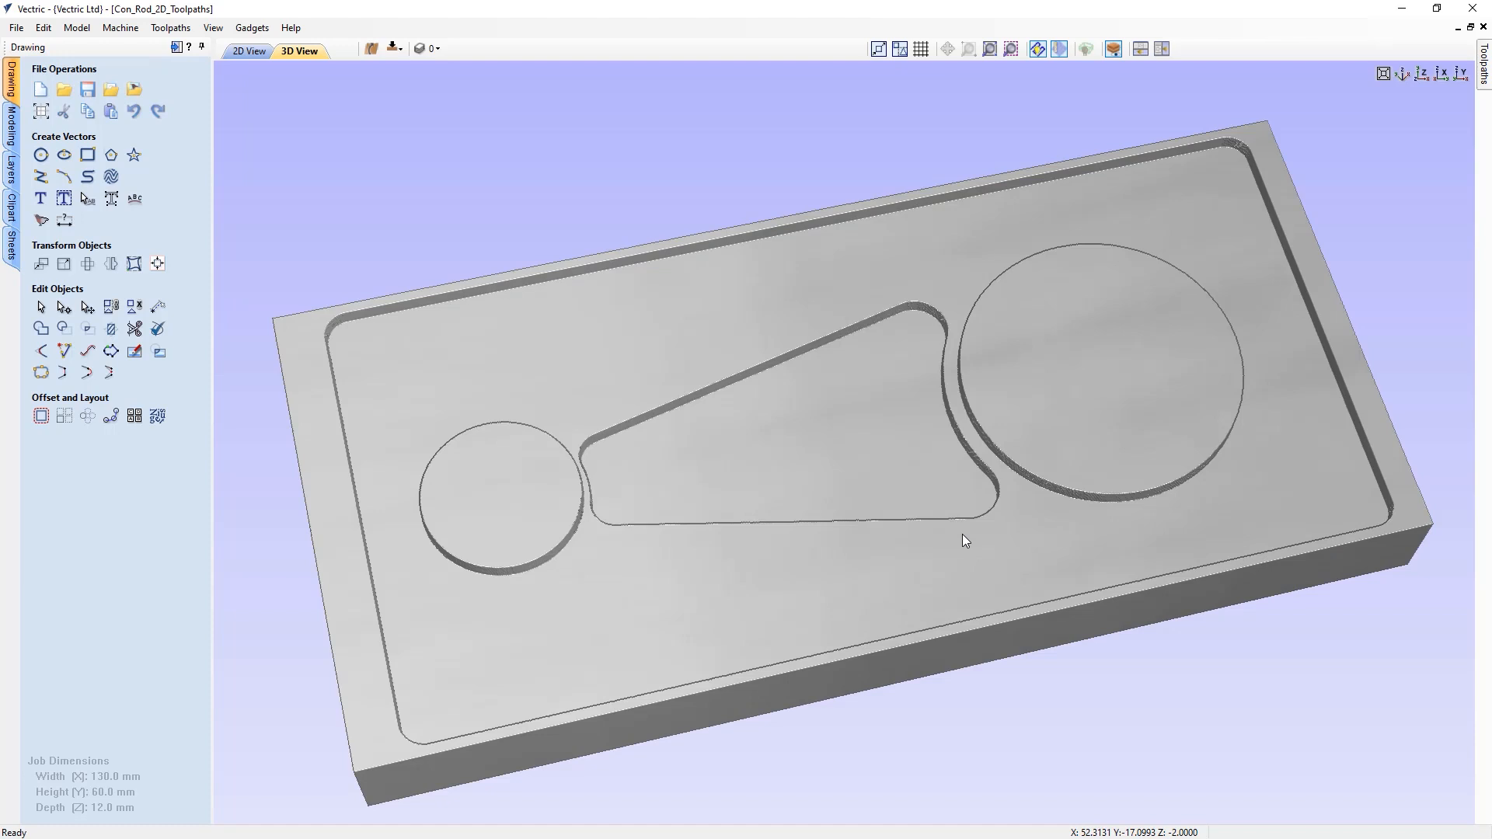
scroll(962, 536, down, 1)
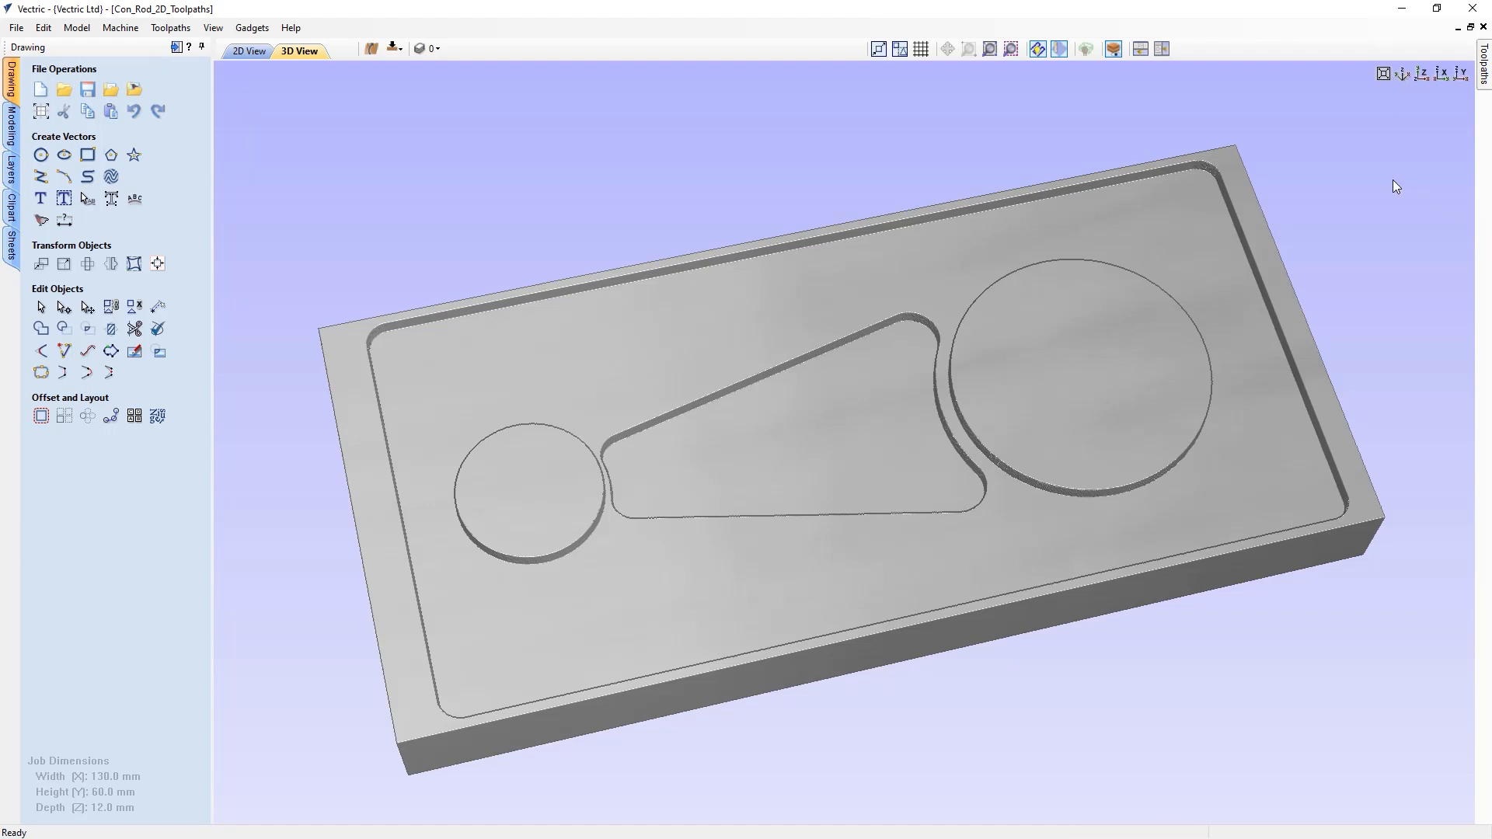
- View the block isometrically, along the Z, X and Y axes, and isometrically again
click(1401, 75)
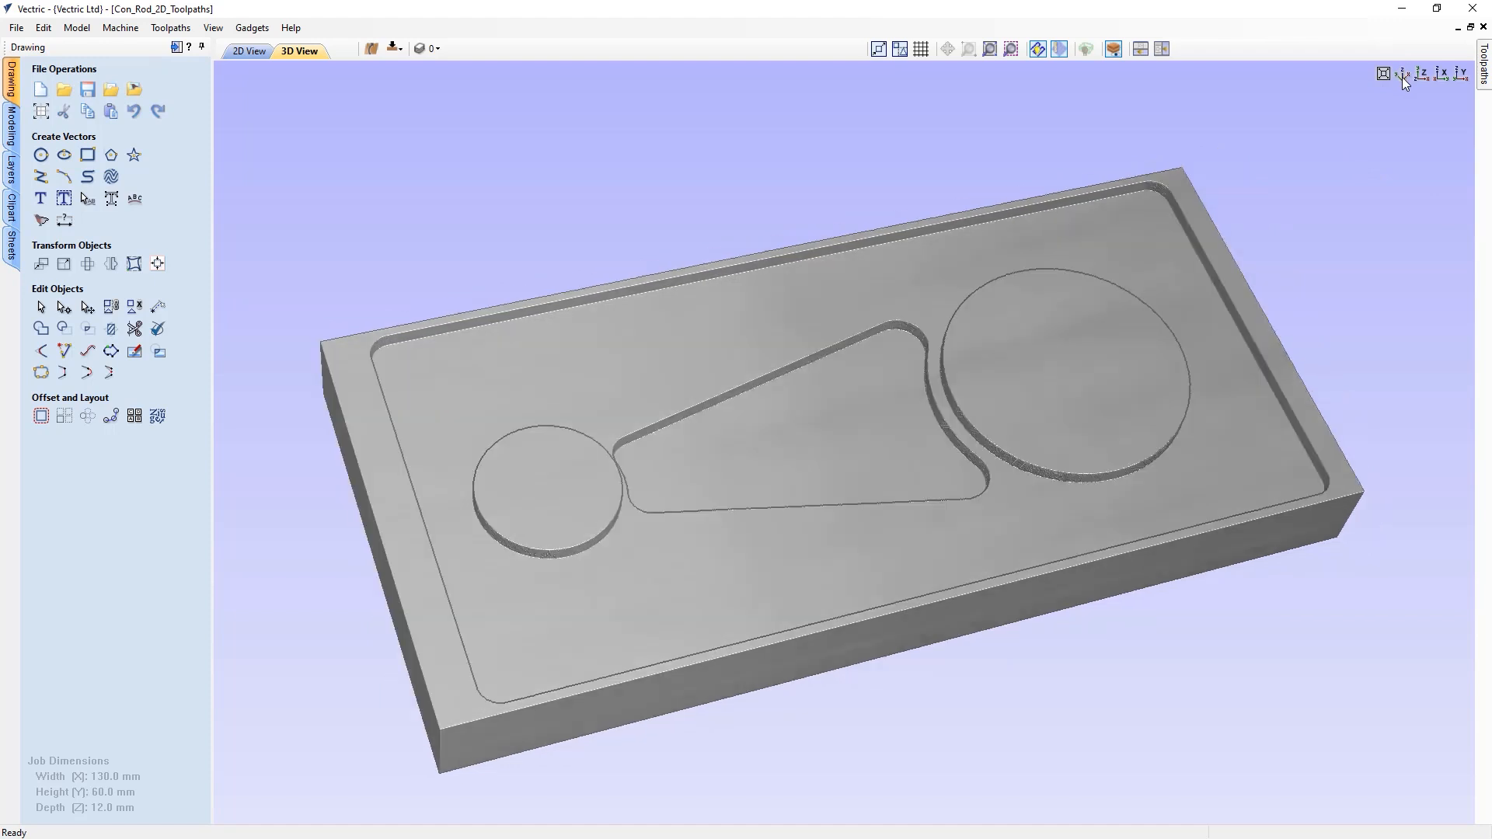
click(1422, 75)
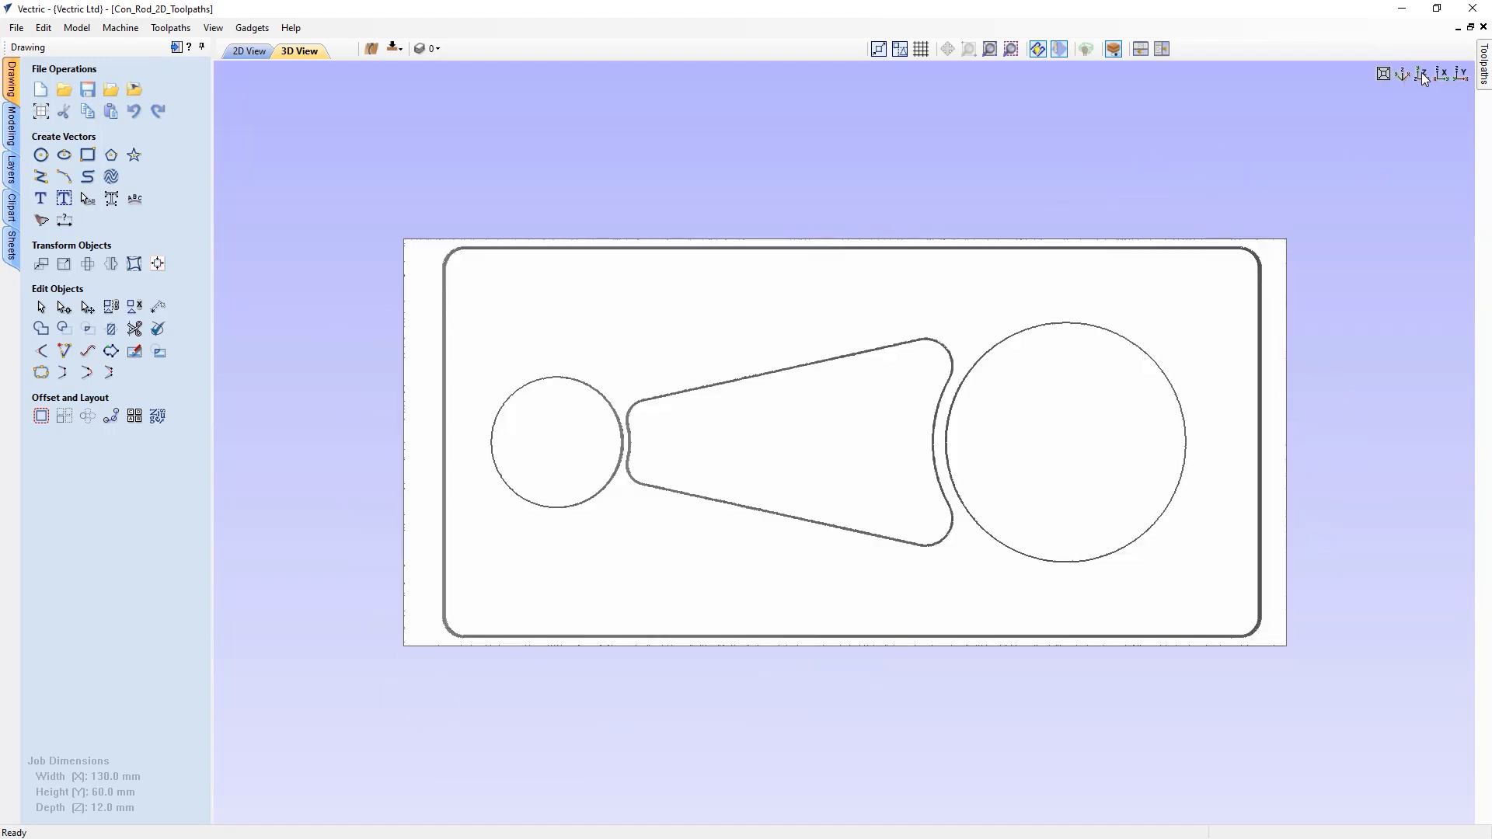
click(1442, 77)
click(1463, 76)
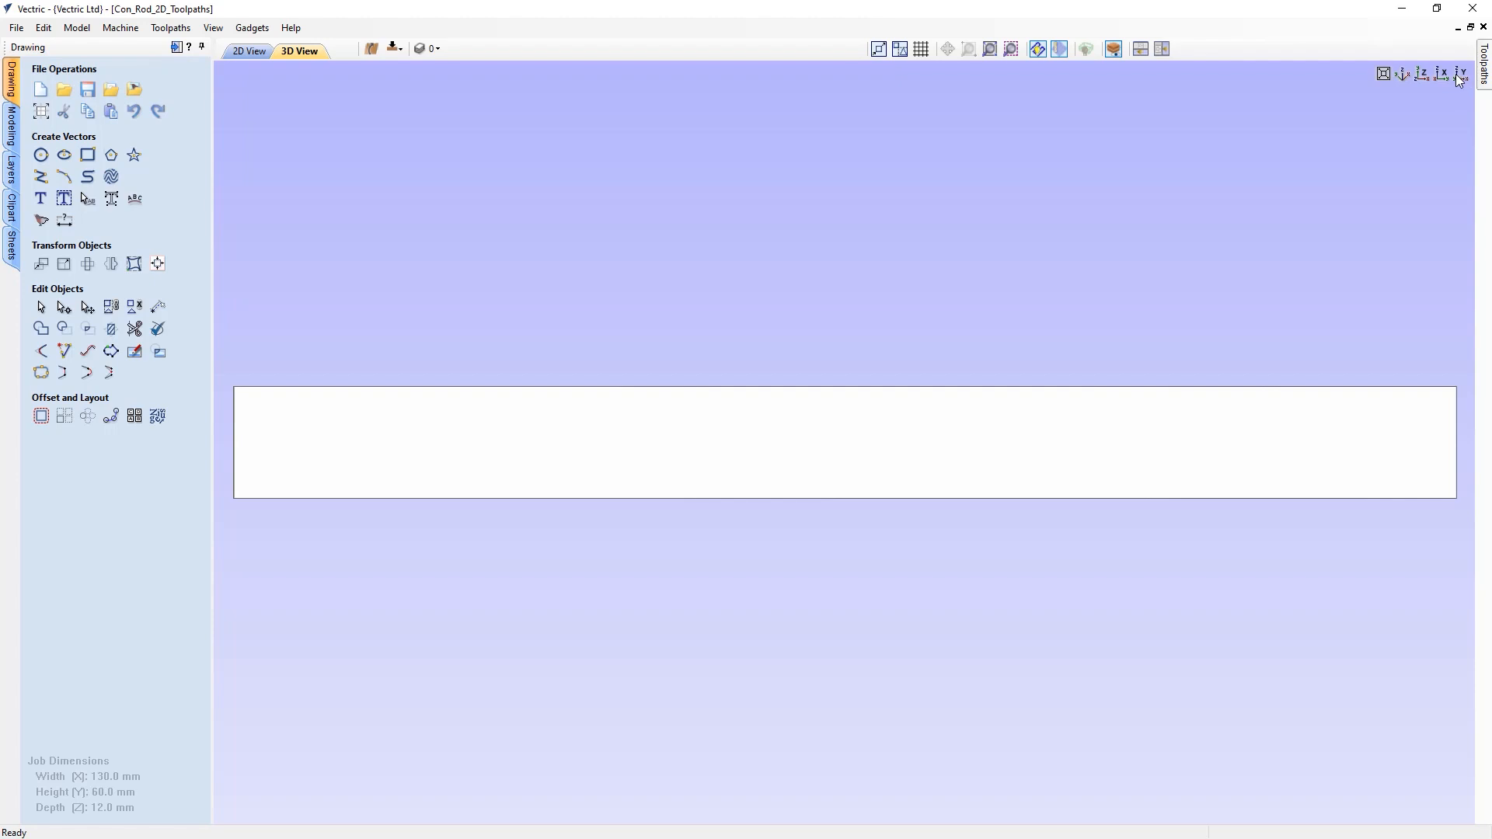
click(1400, 76)
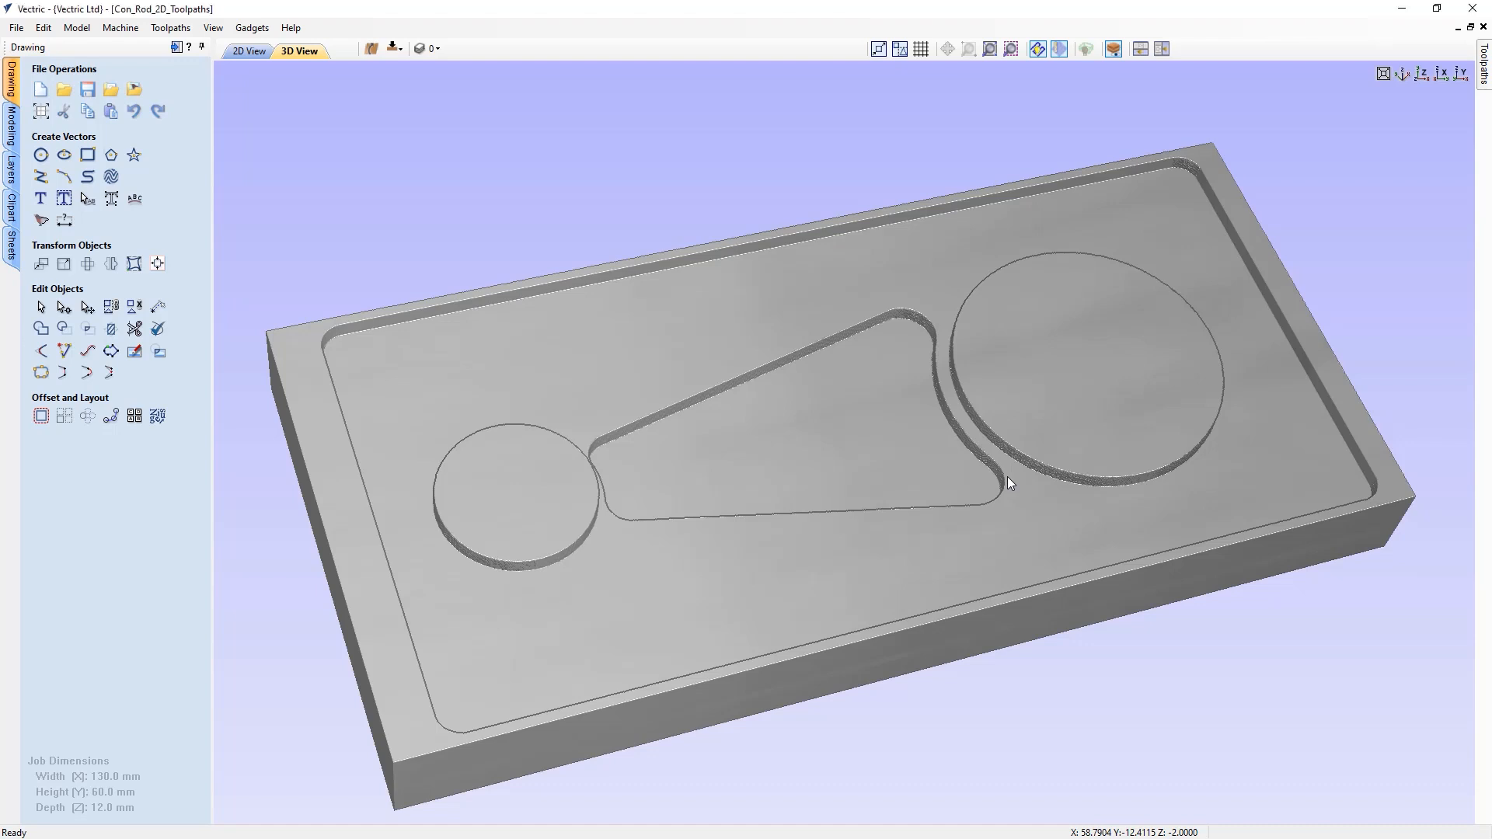
- Pan the 3D view and zoom in on the rod's large end, and restore the isometric view
drag(1064, 469, 742, 530)
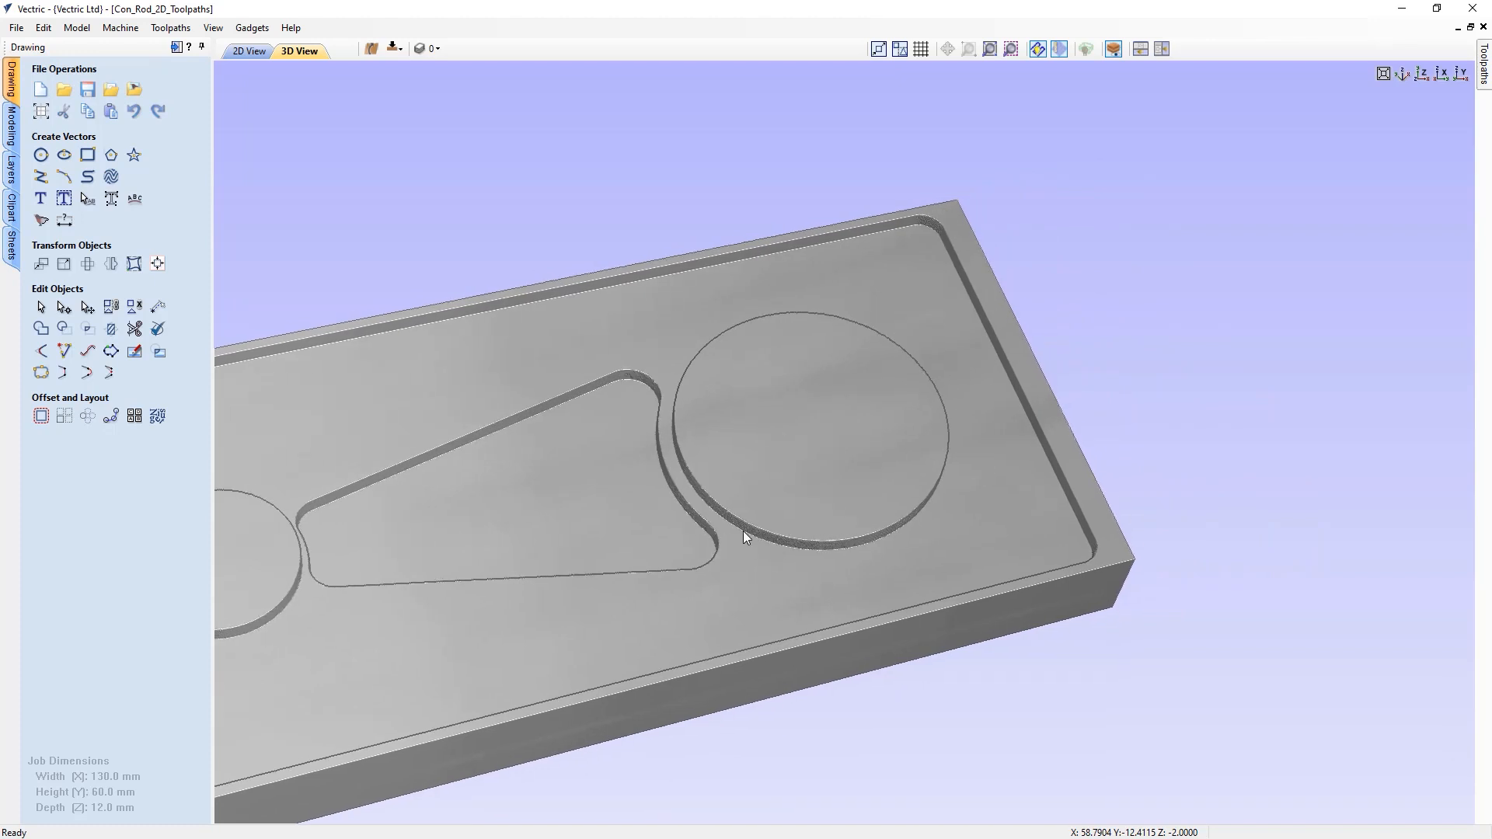
scroll(803, 439, up, 6)
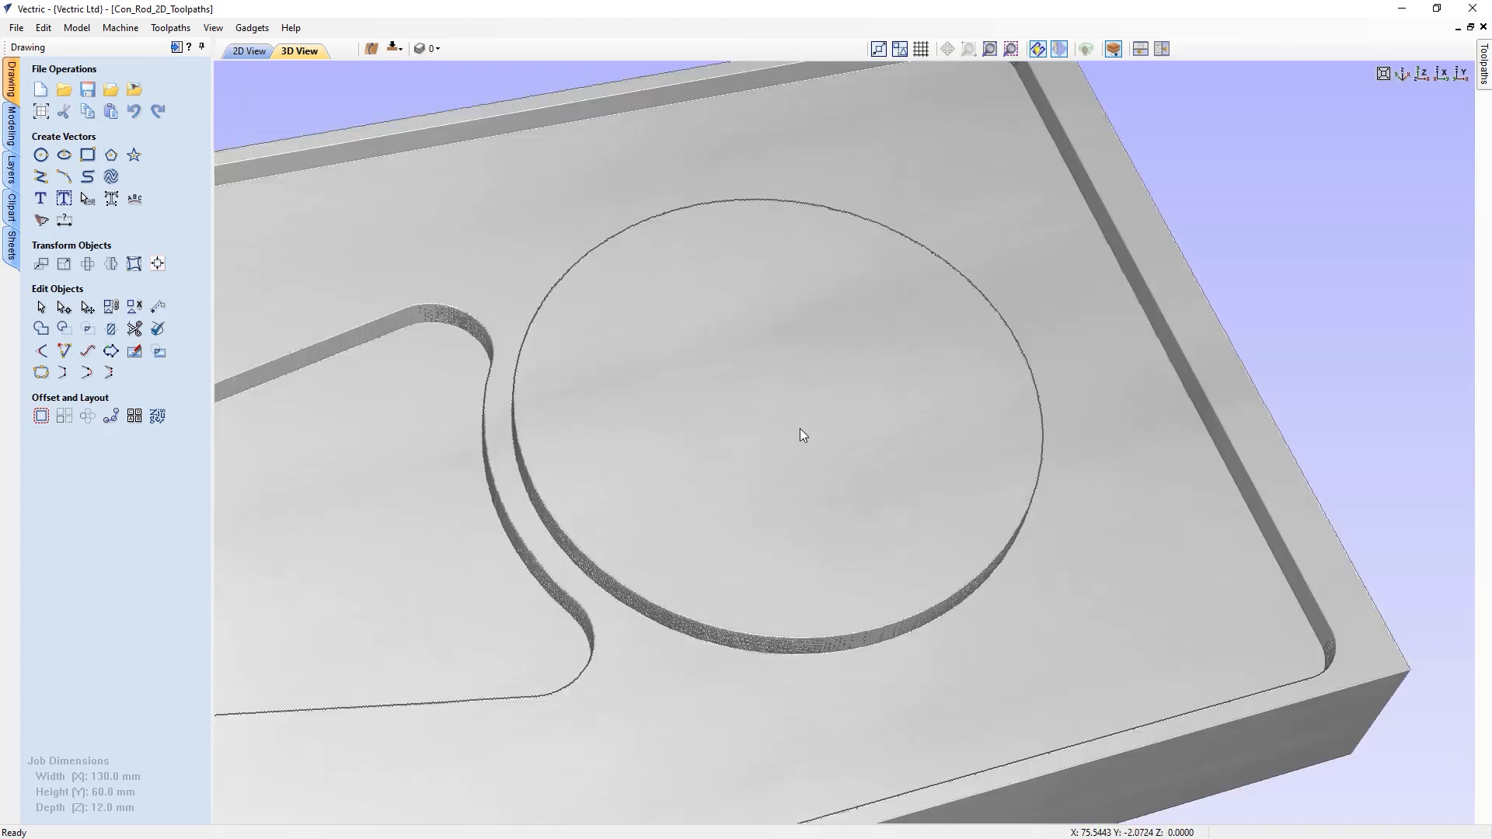
scroll(802, 435, up, 3)
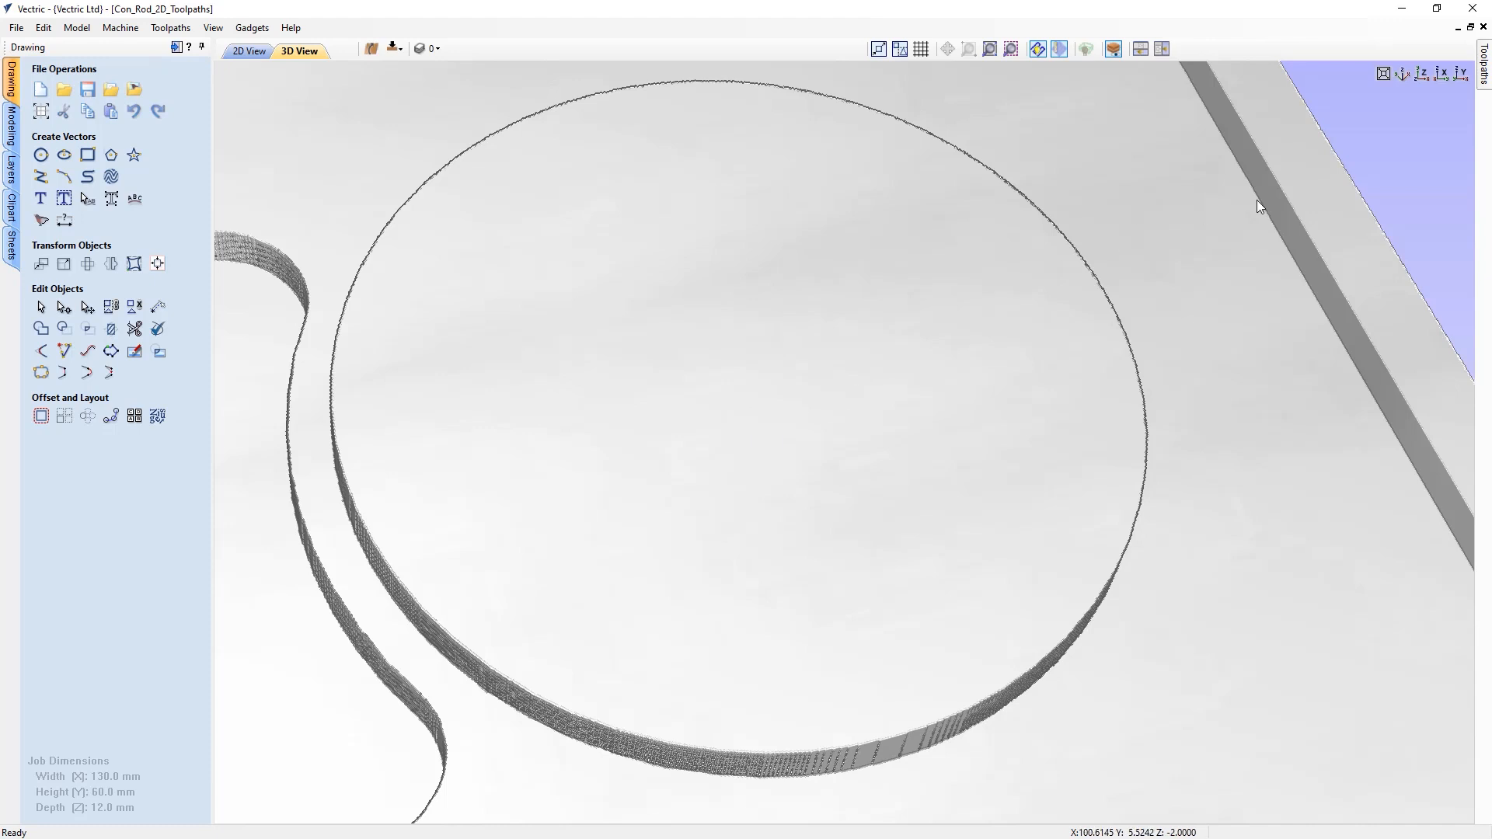
click(1402, 73)
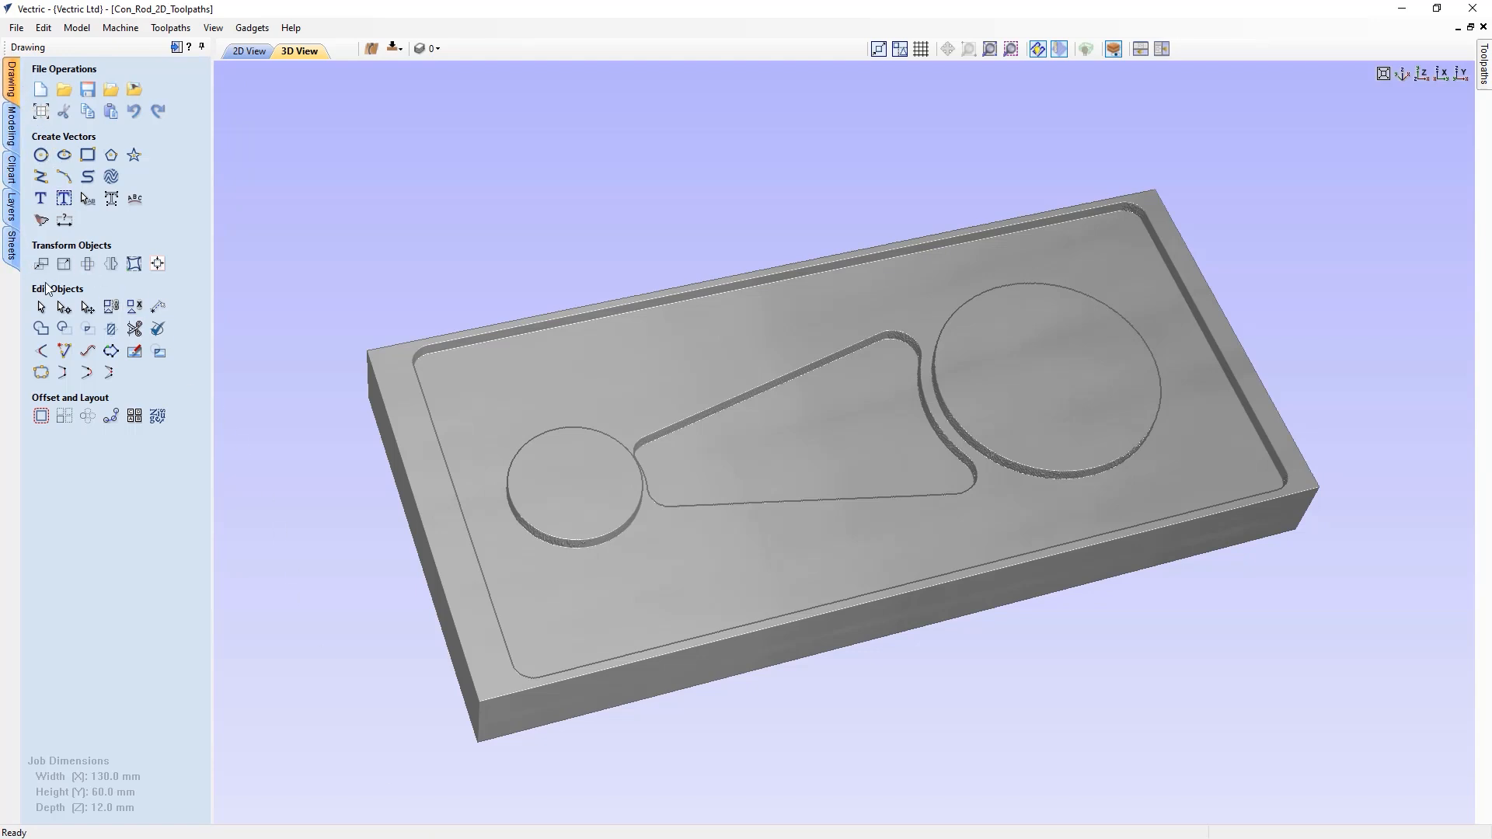
- Detach the Clipart page from the group of drawing pages and move it out of the main window
click(11, 175)
drag(29, 190, 457, 247)
drag(587, 130, 1490, 311)
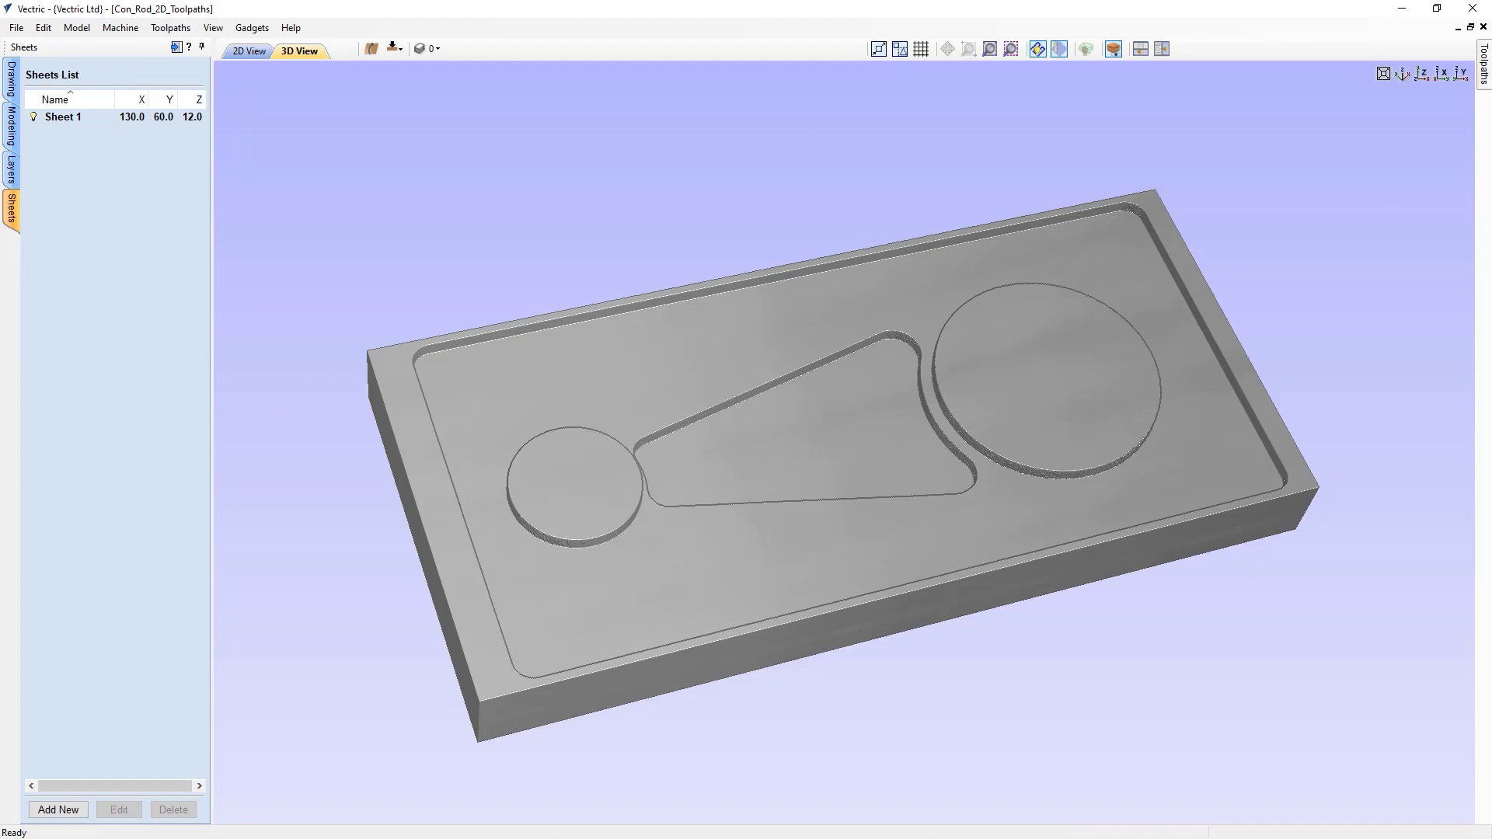
- Bring the Clipart page back into the main window and float it over the upper-left part of the slightly rotated 3D view
drag(1487, 311, 384, 458)
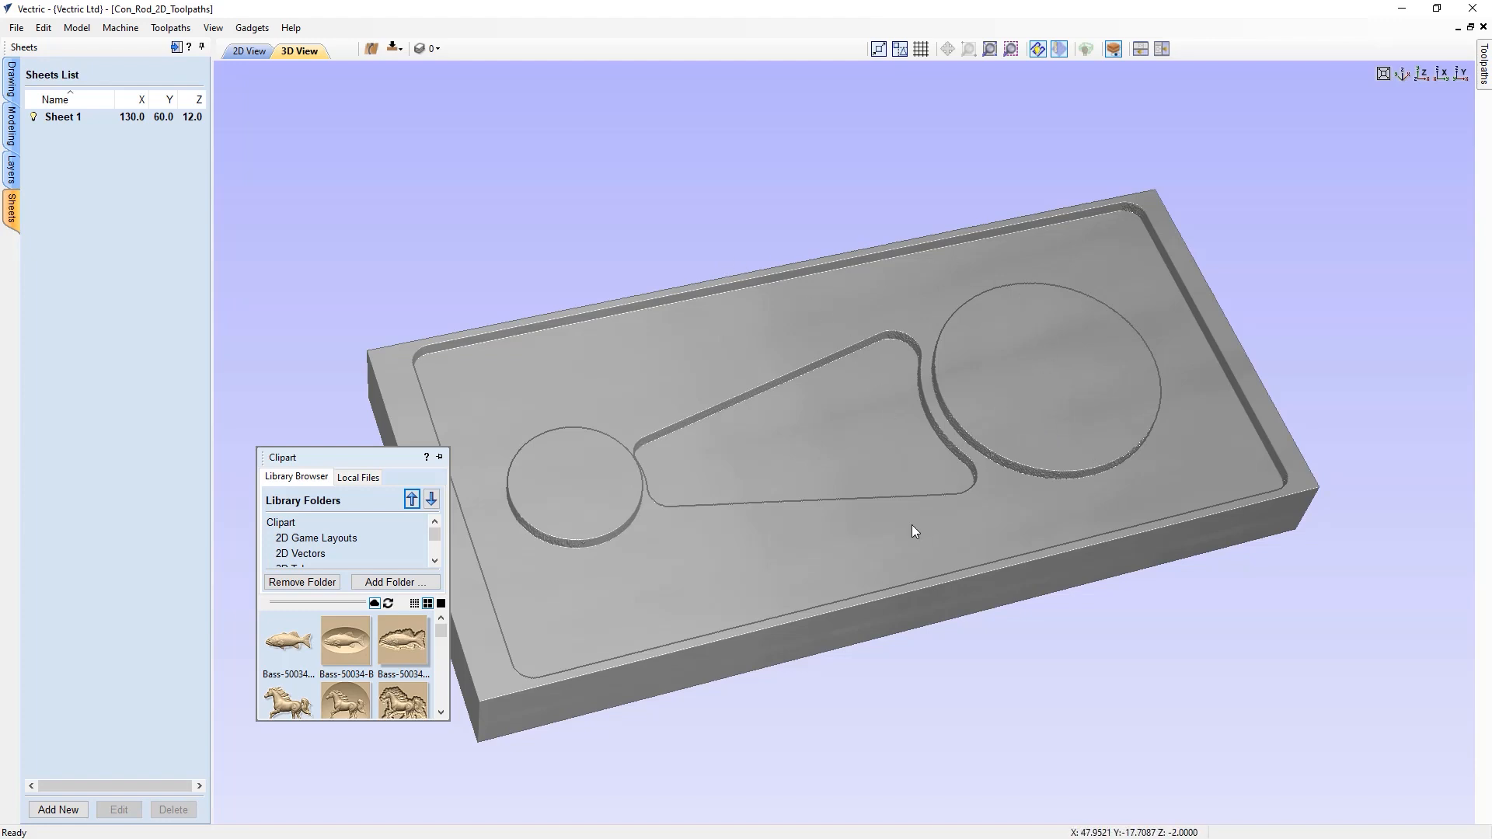
drag(996, 432, 1022, 451)
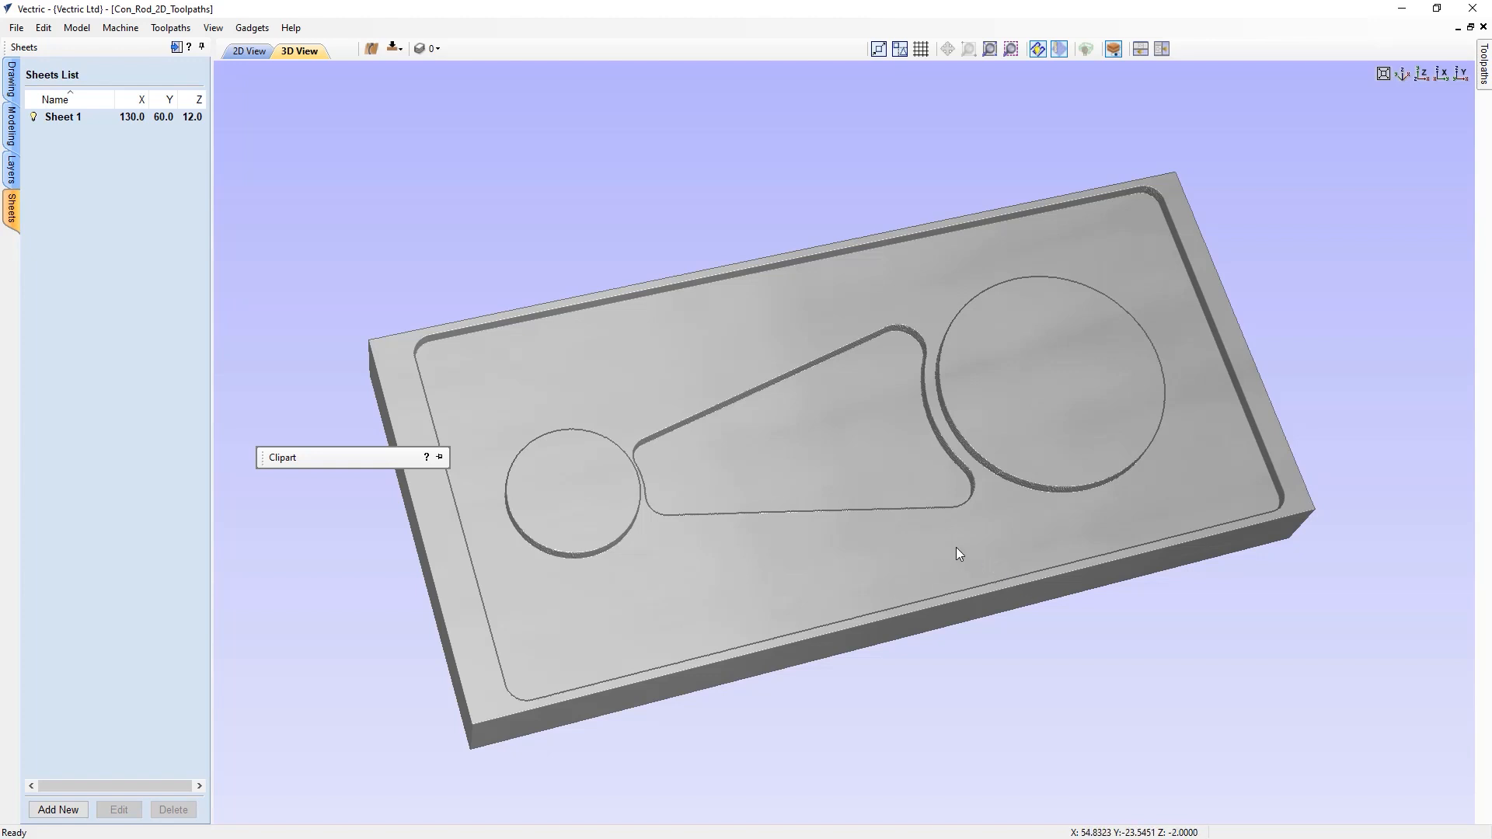
mouse_move(386, 456)
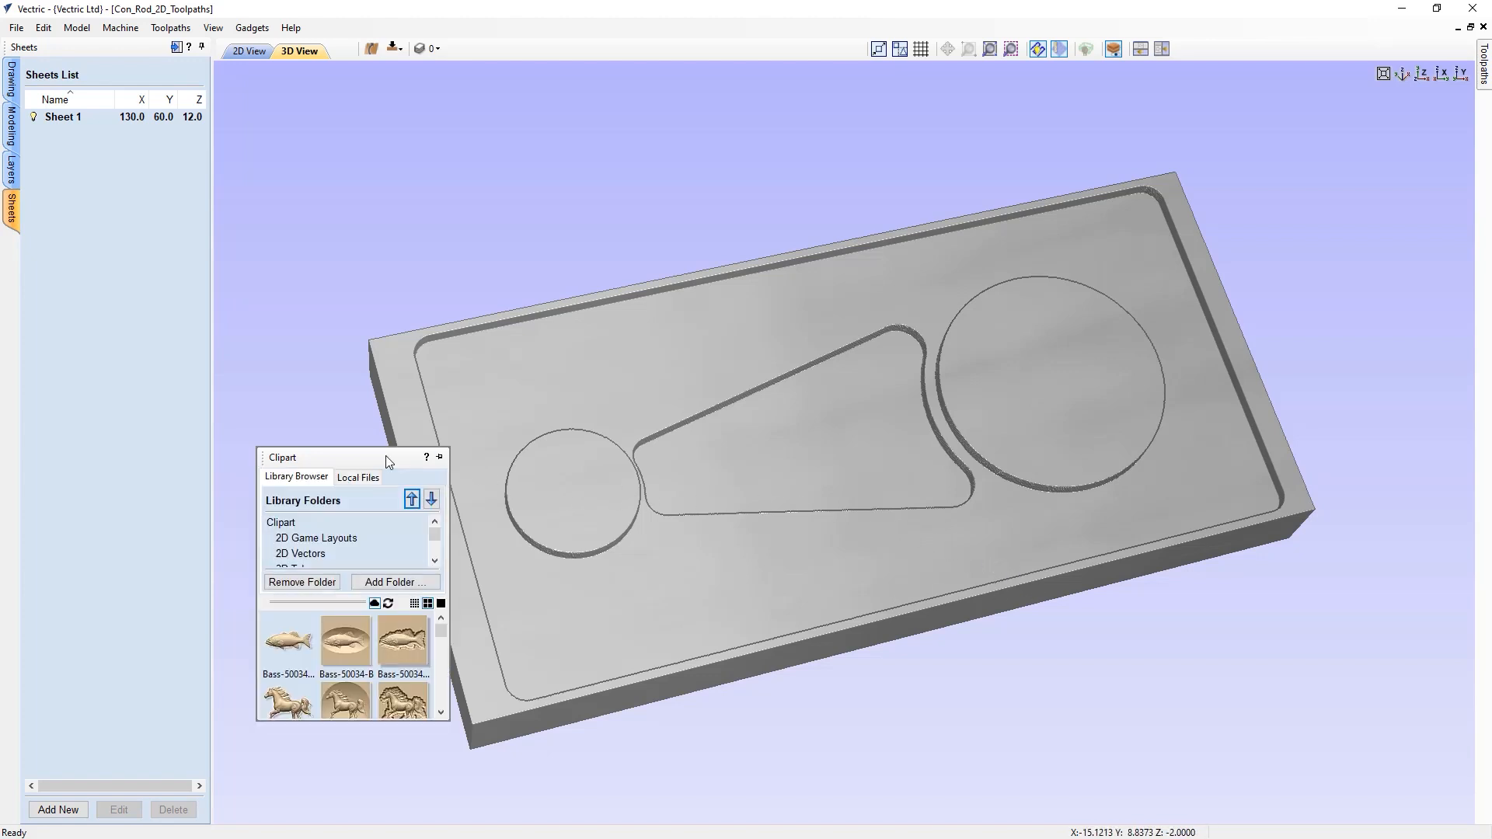
drag(385, 455, 359, 106)
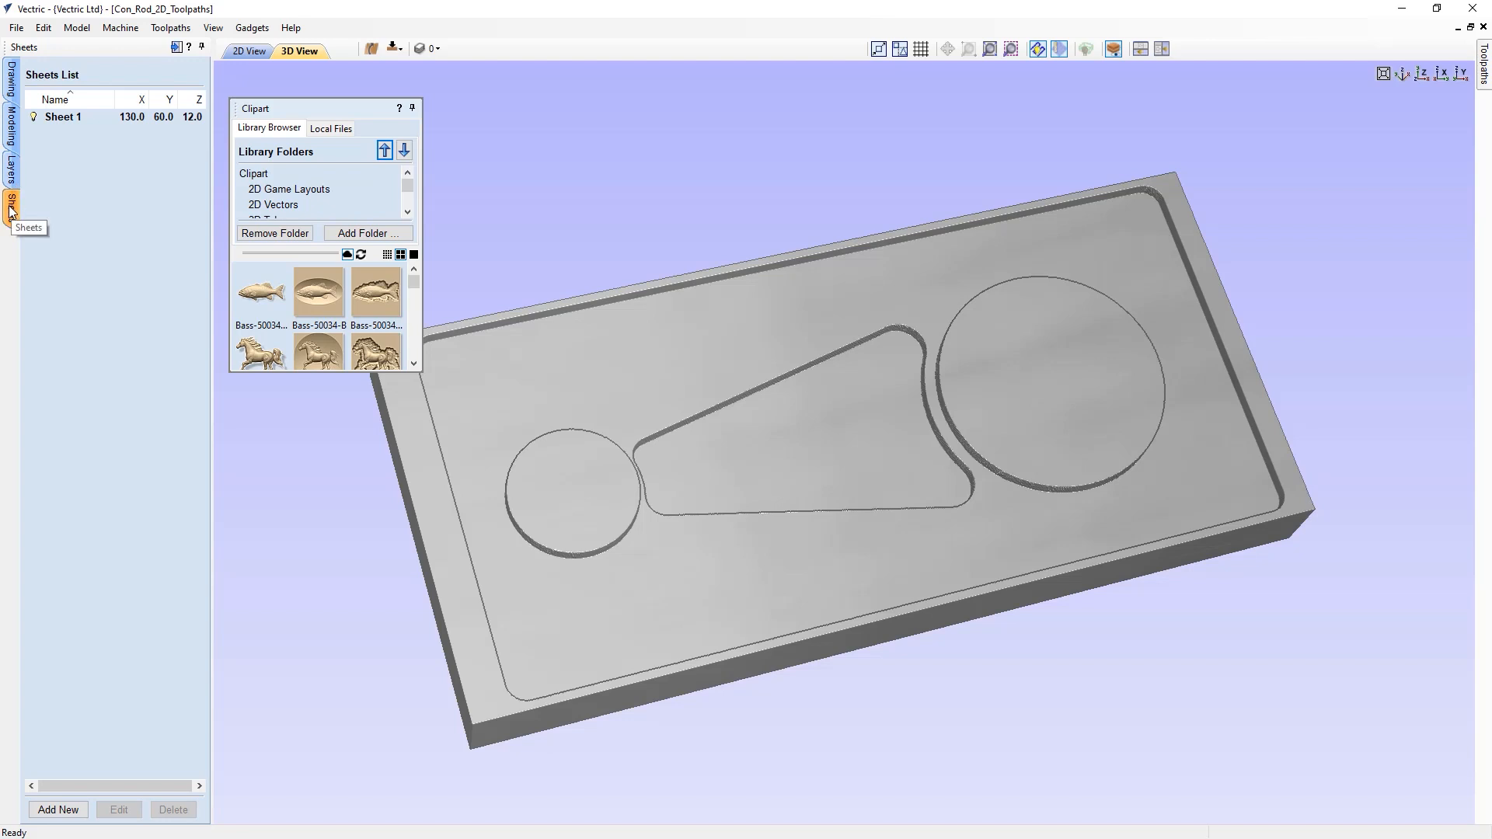
- Detach the Sheets page, dock it above the Layers page, and regroup it with the other drawing pages
drag(11, 210, 1246, 292)
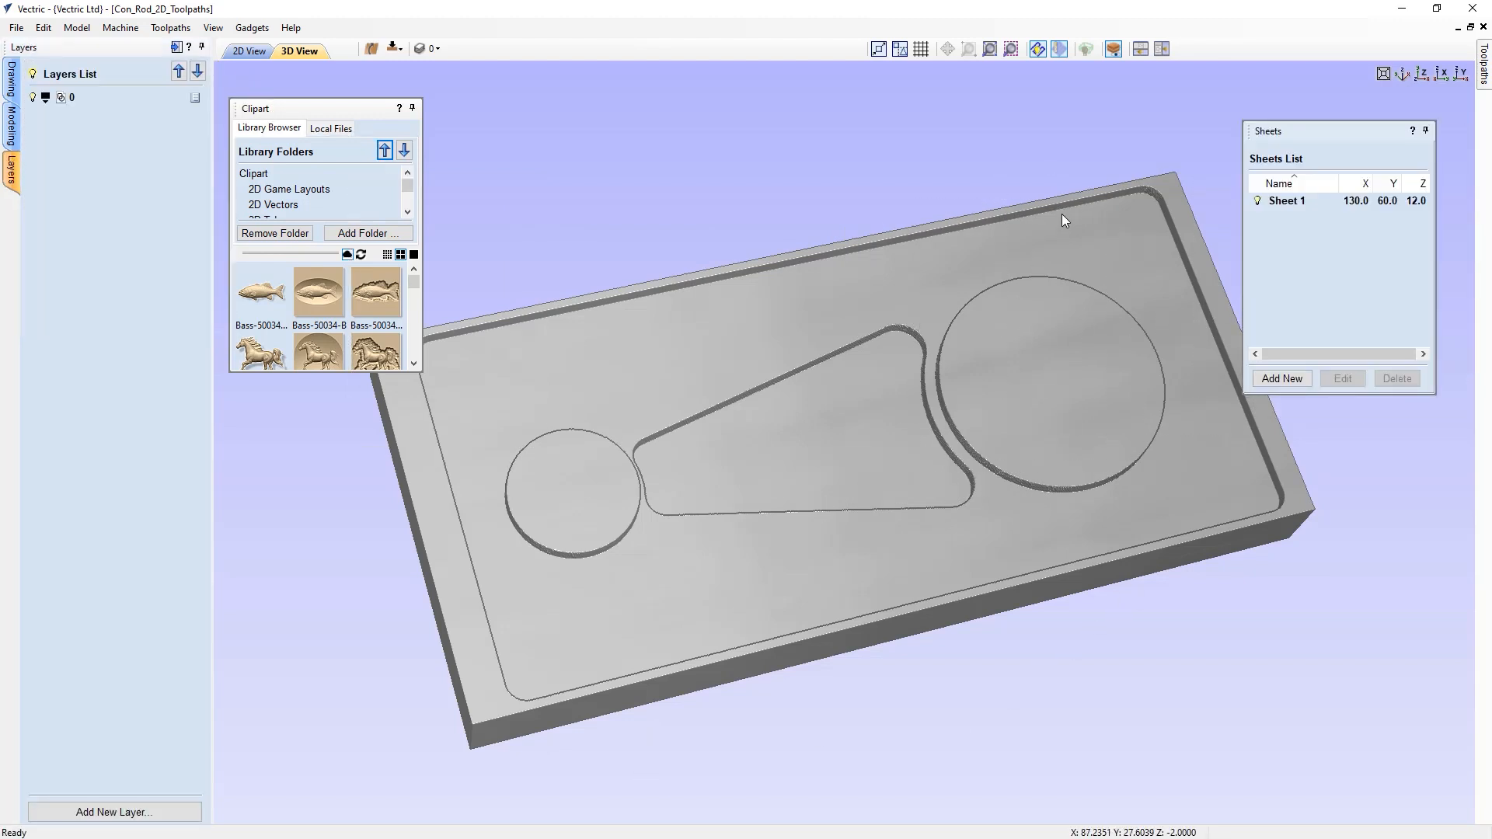
drag(1316, 130, 38, 84)
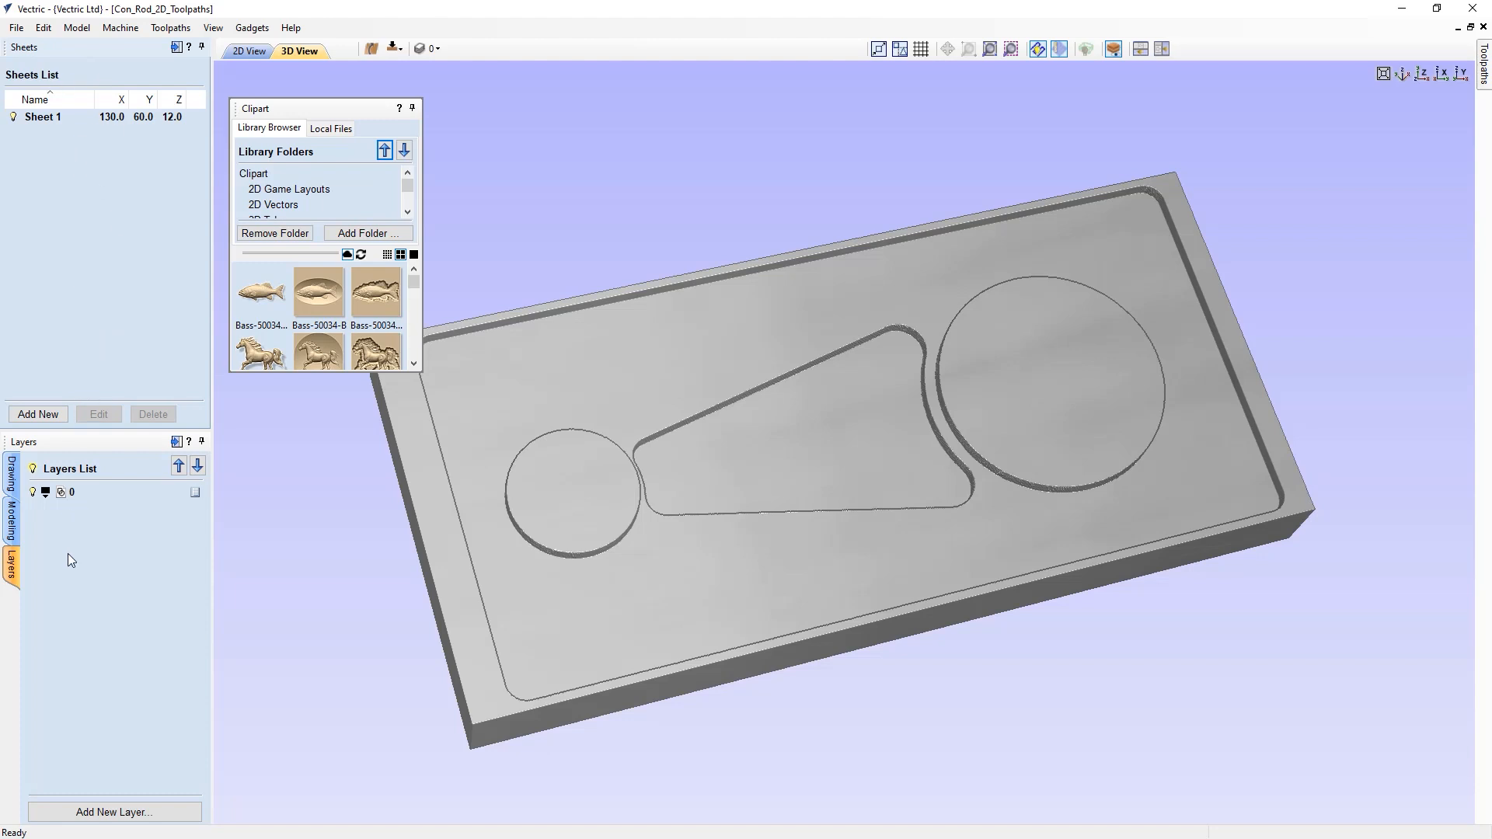
drag(70, 49, 73, 444)
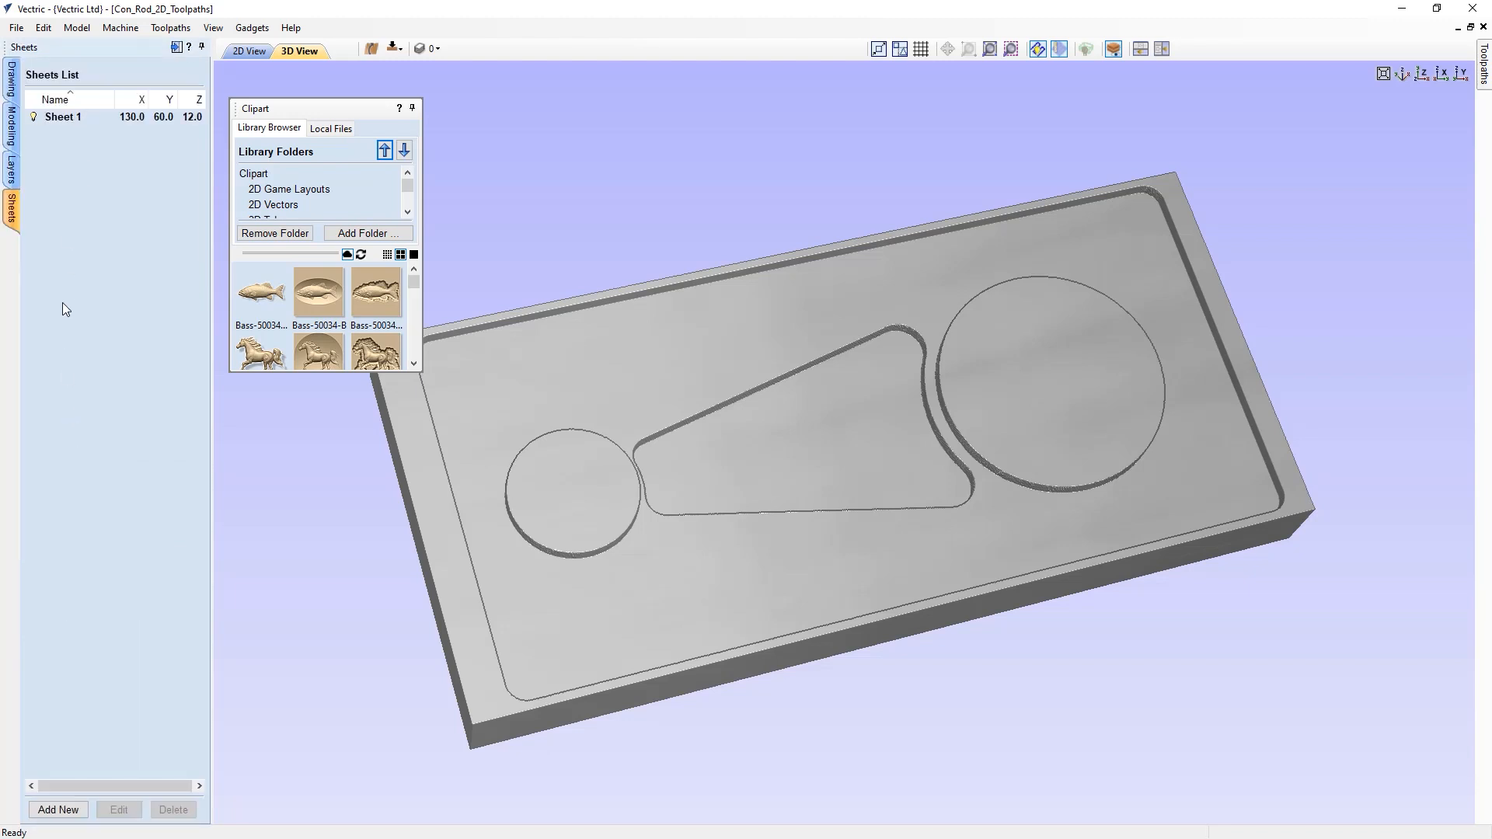
mouse_move(9, 163)
mouse_down()
mouse_move(13, 223)
mouse_move(16, 129)
mouse_move(11, 210)
mouse_up()
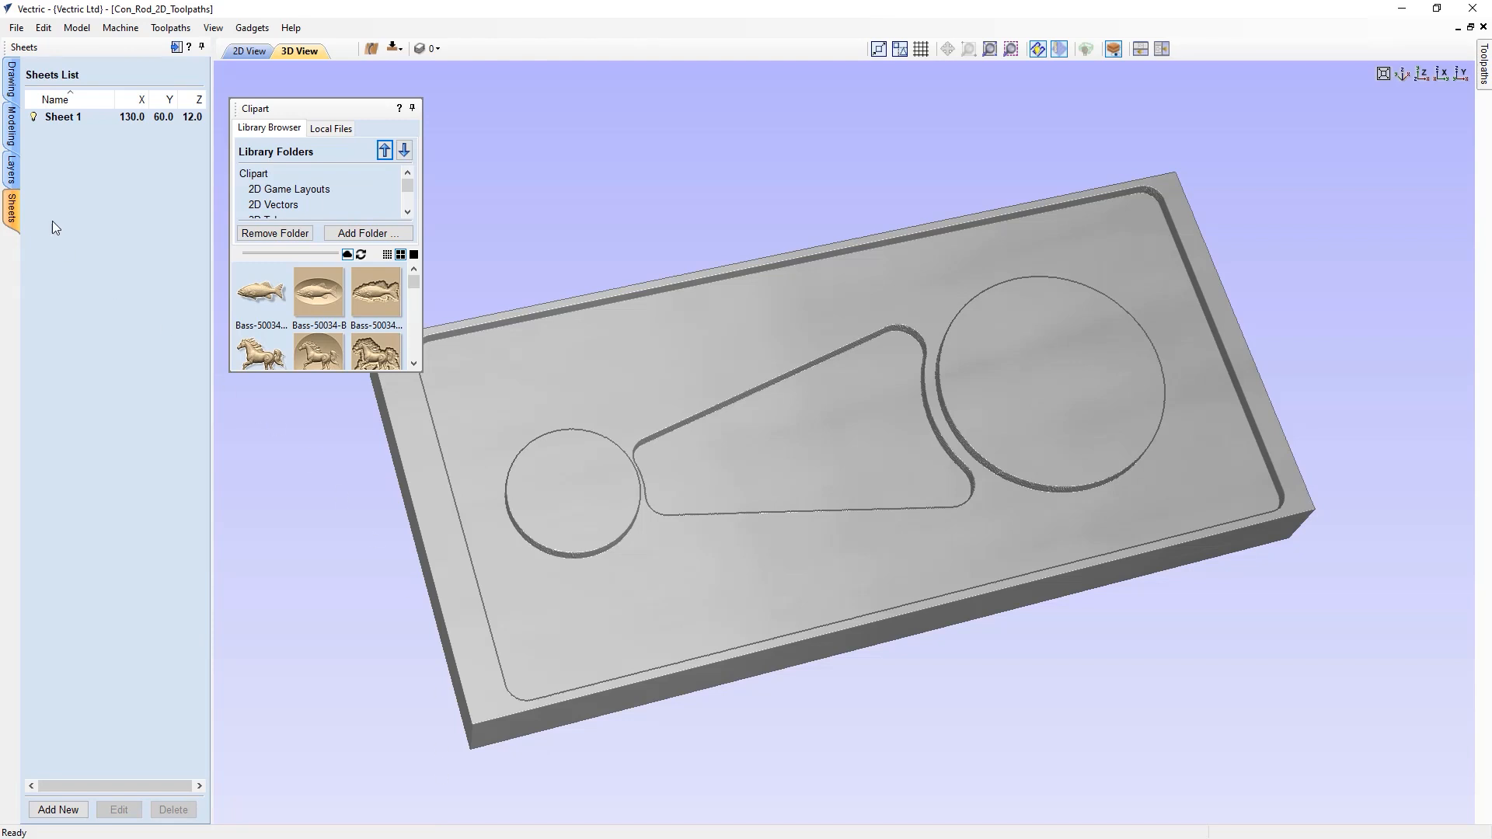
- Try the Save Tab Layout program option as Yes and set it back to No
click(44, 28)
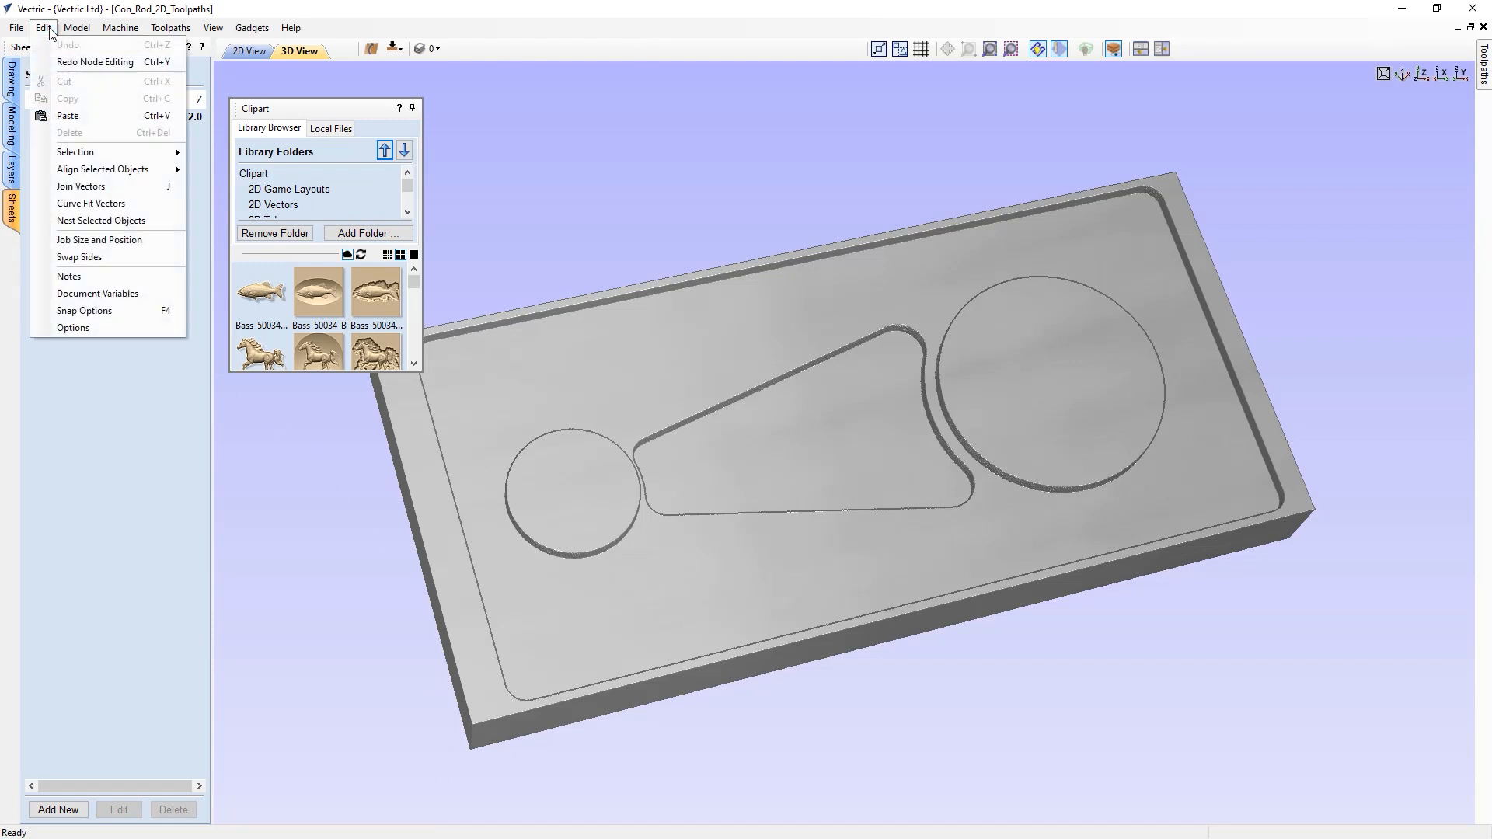
click(114, 330)
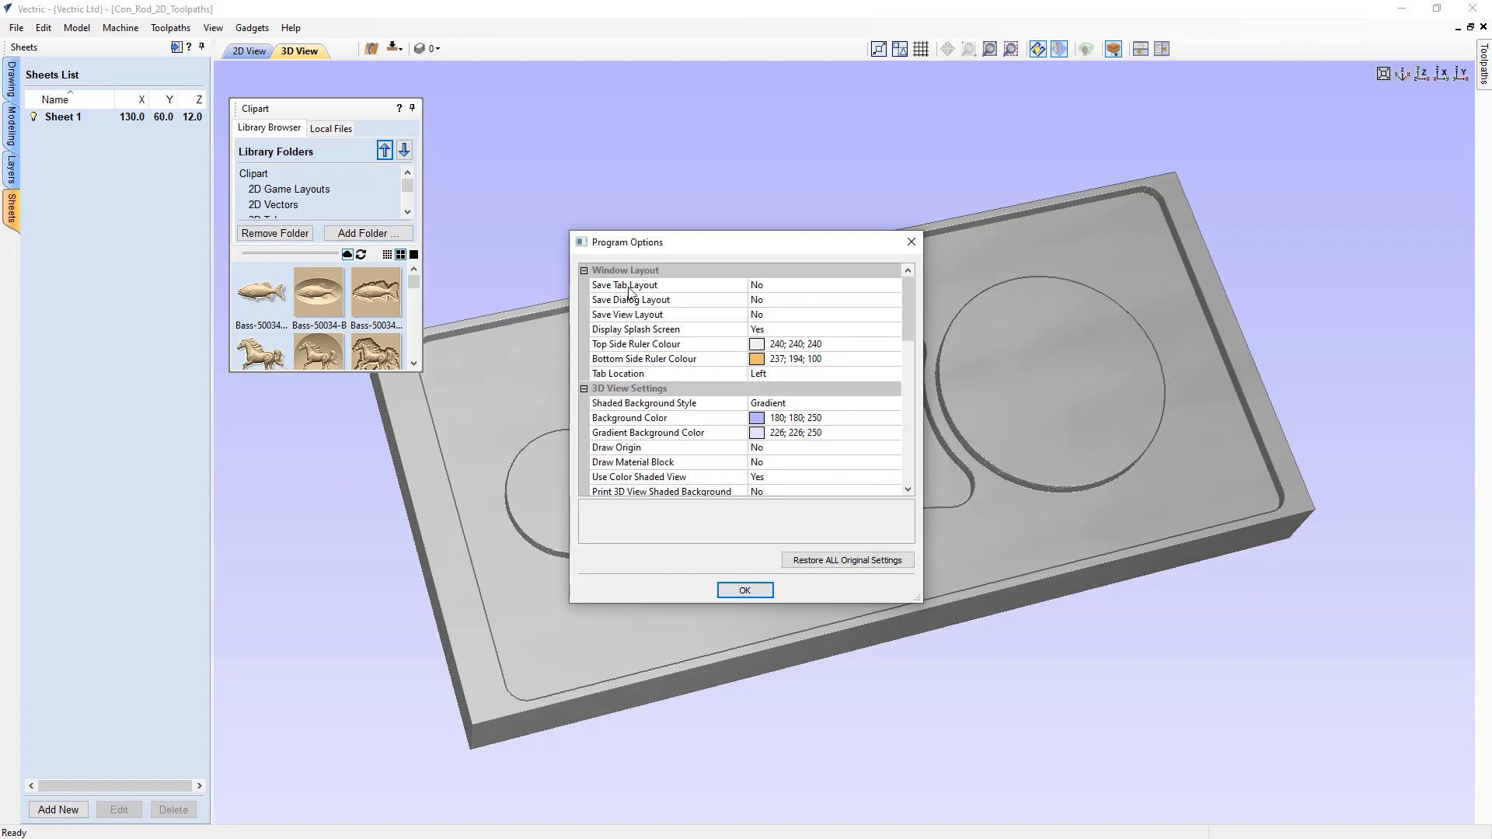
click(829, 285)
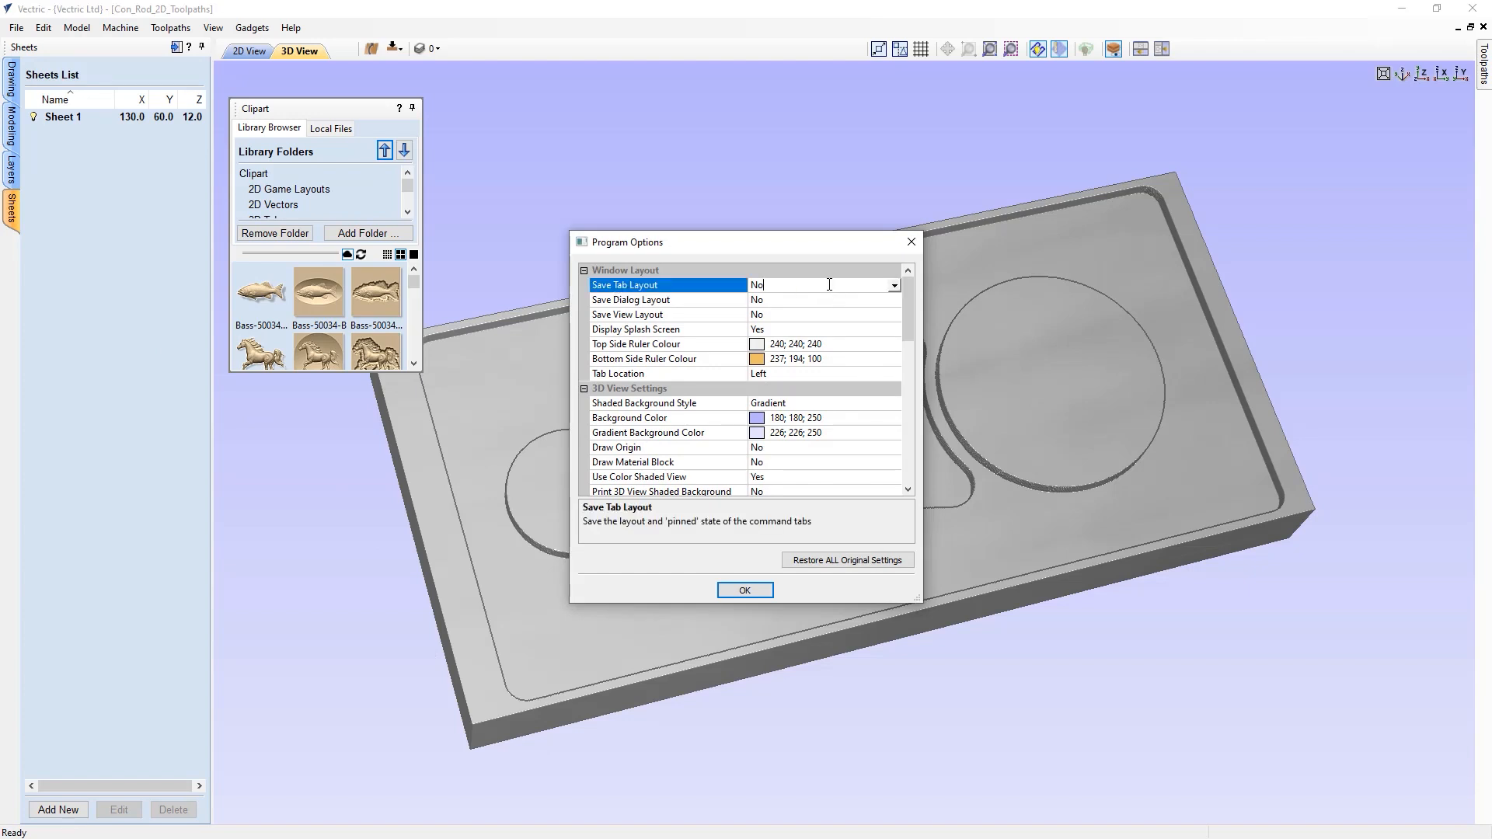
click(897, 287)
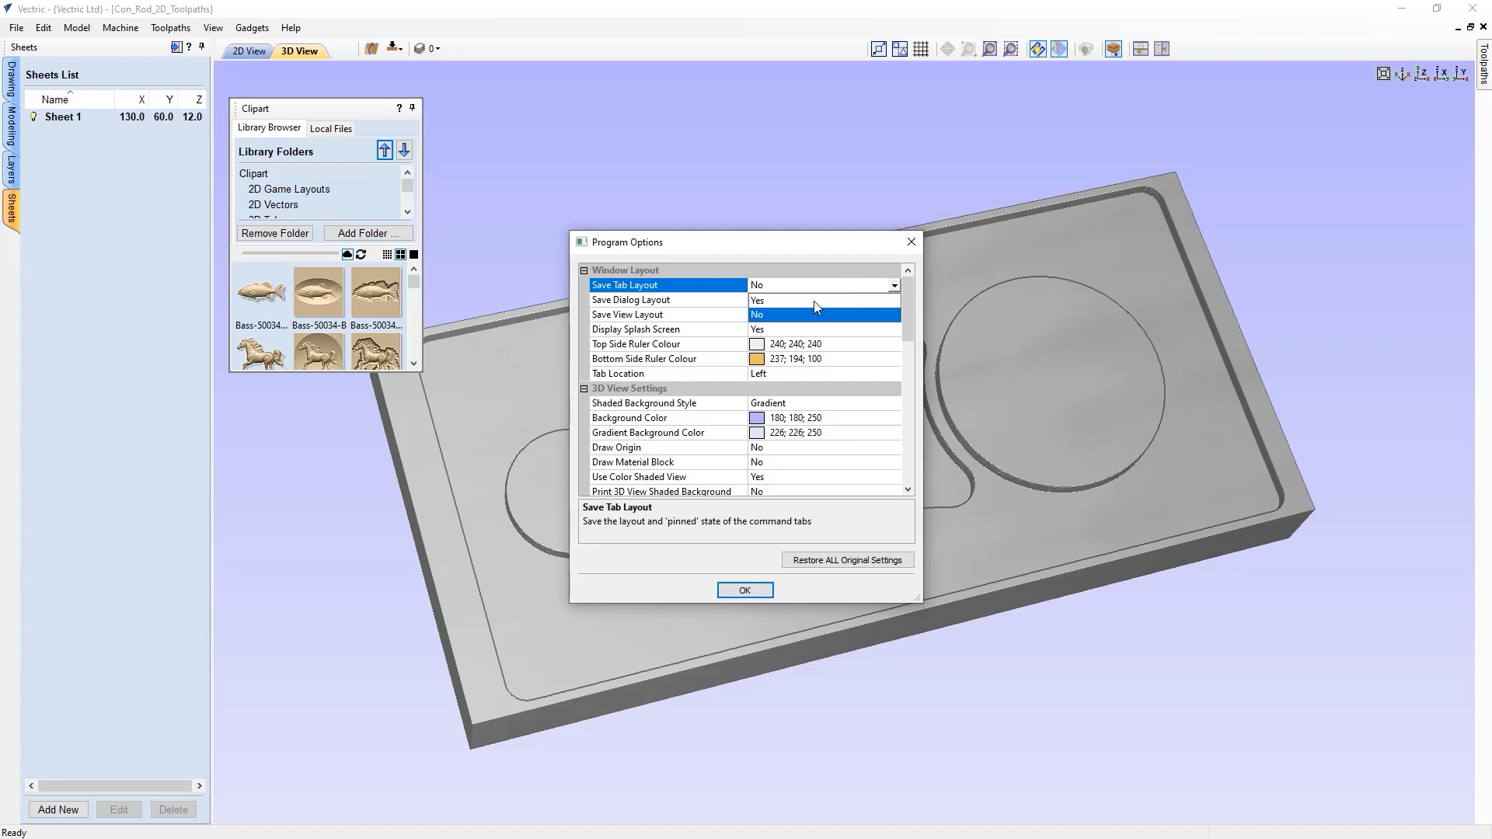
click(813, 300)
click(891, 287)
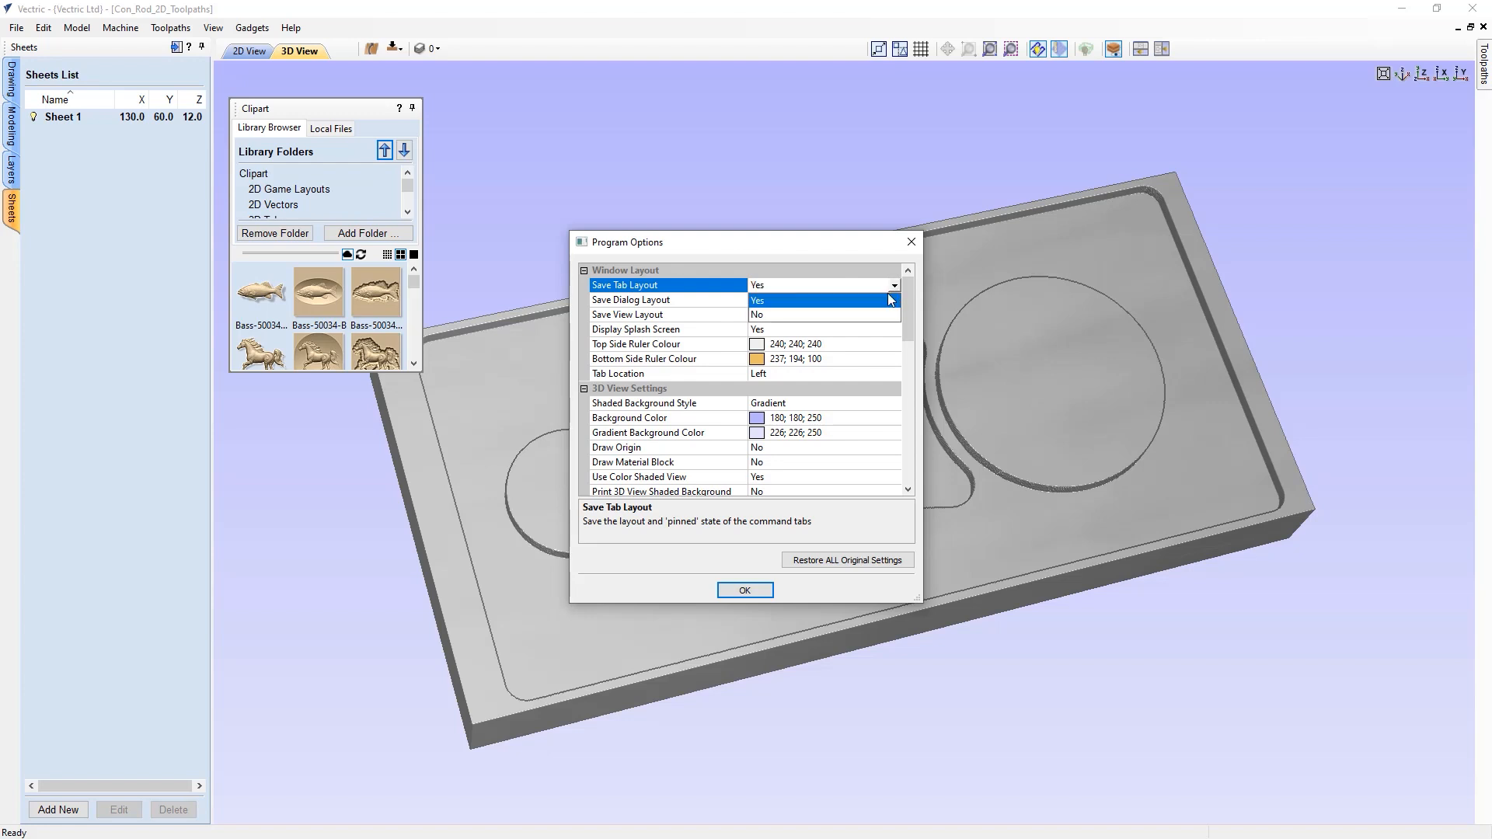
click(862, 315)
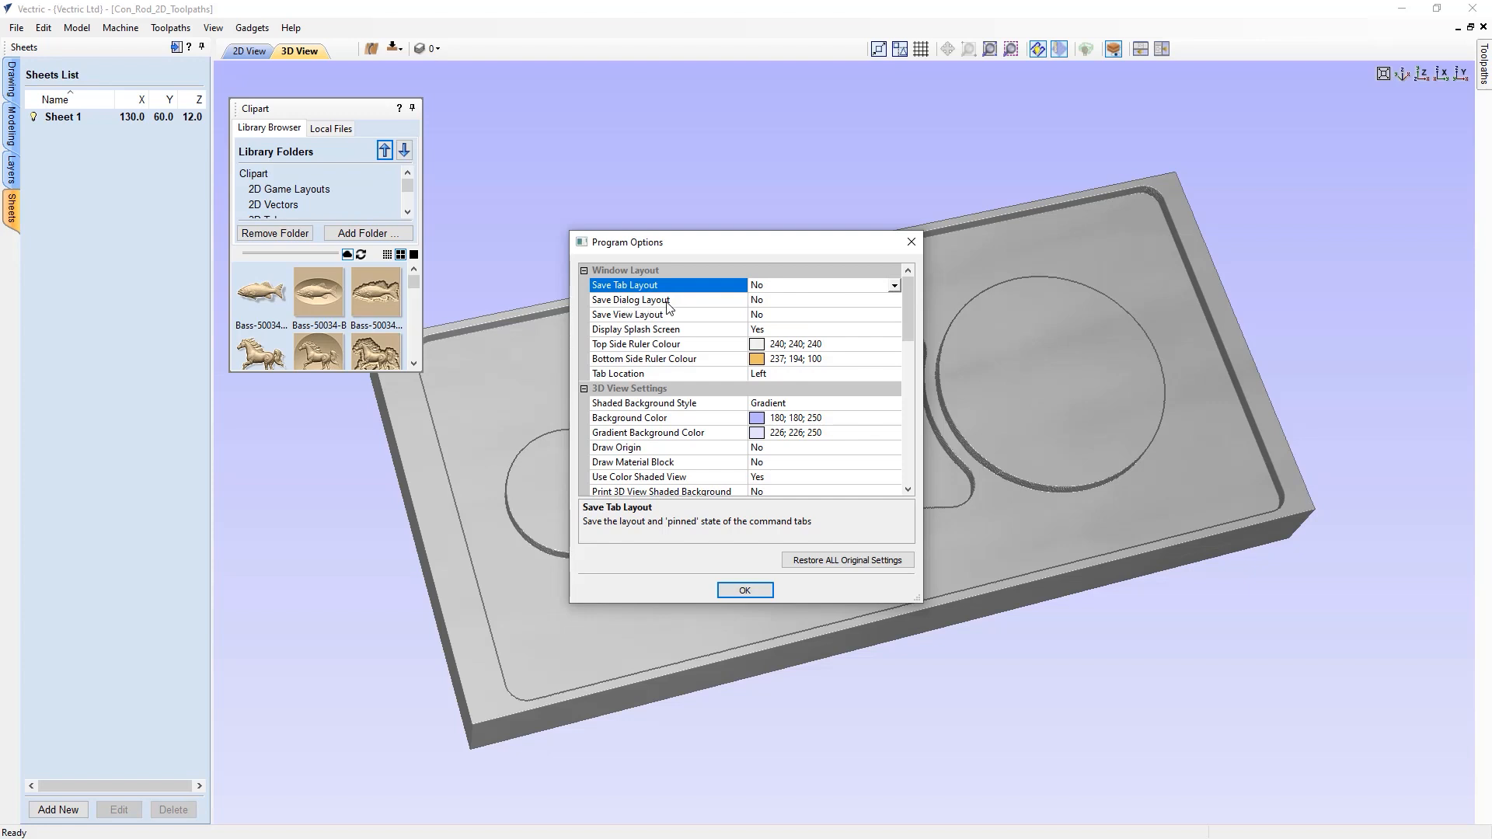
- Examine the choices for the Save View Layout option and close the program options
click(634, 317)
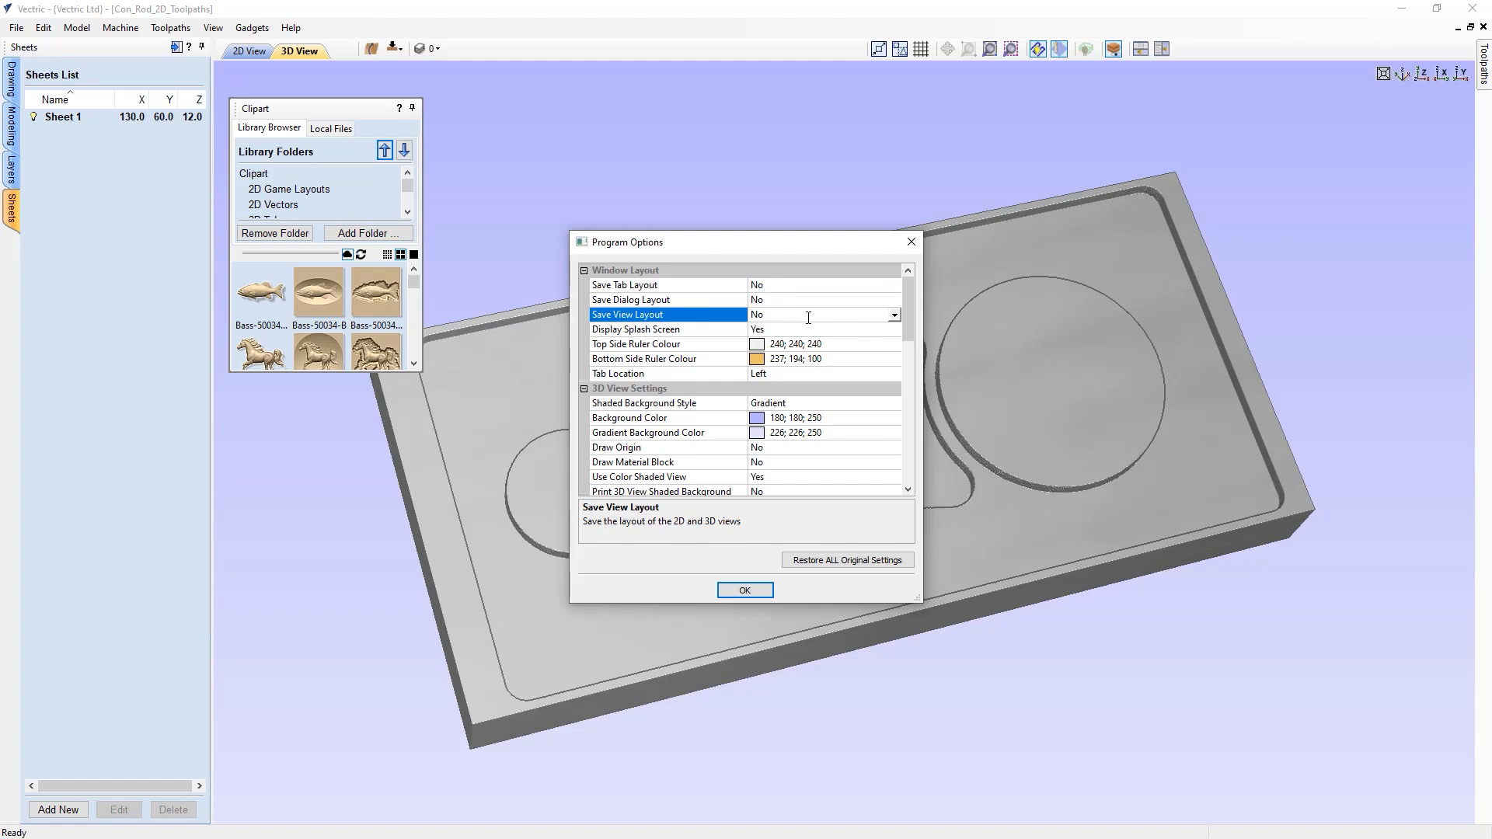
click(894, 315)
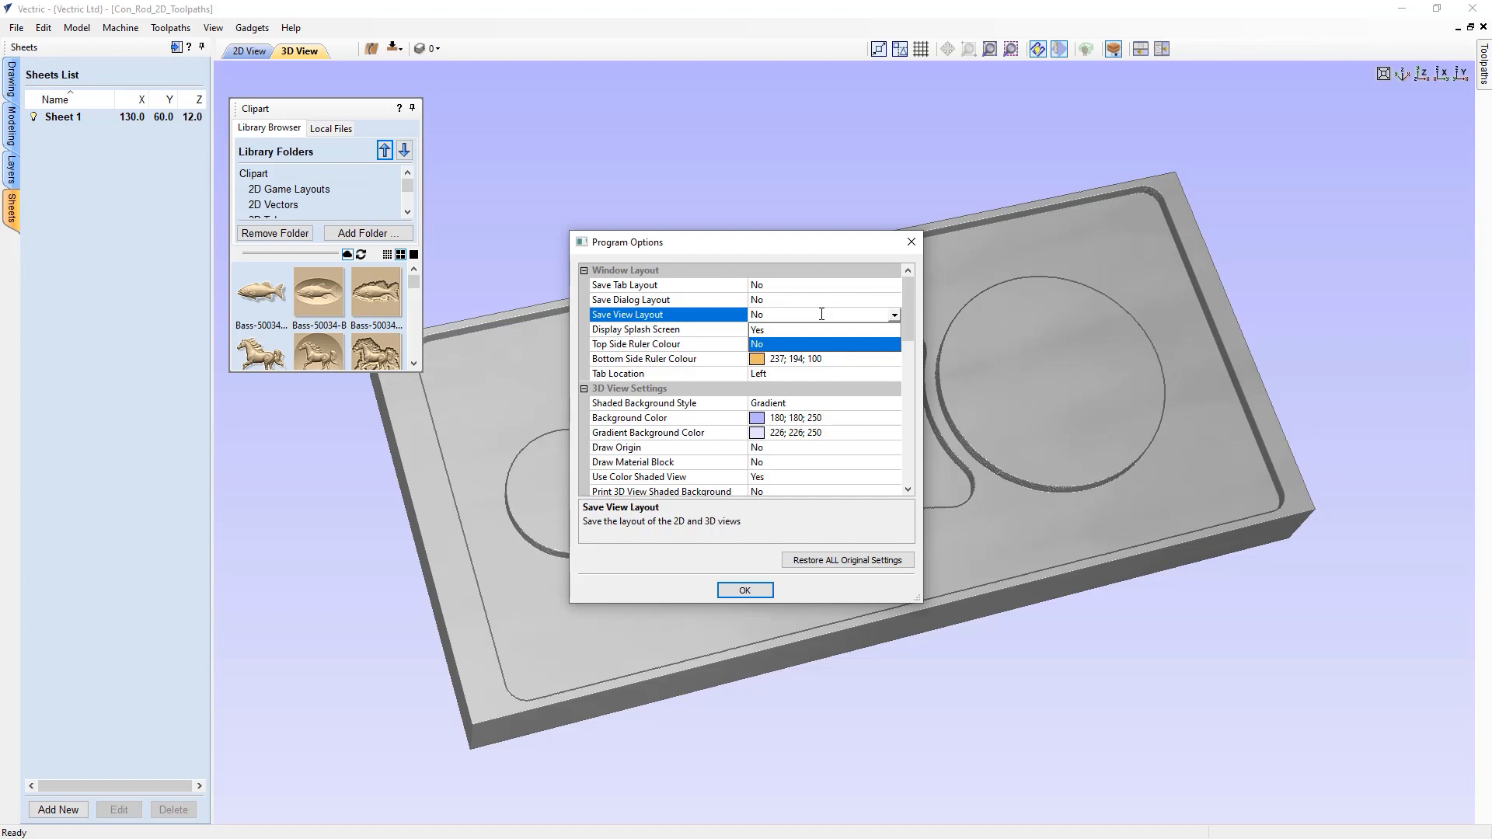
click(745, 592)
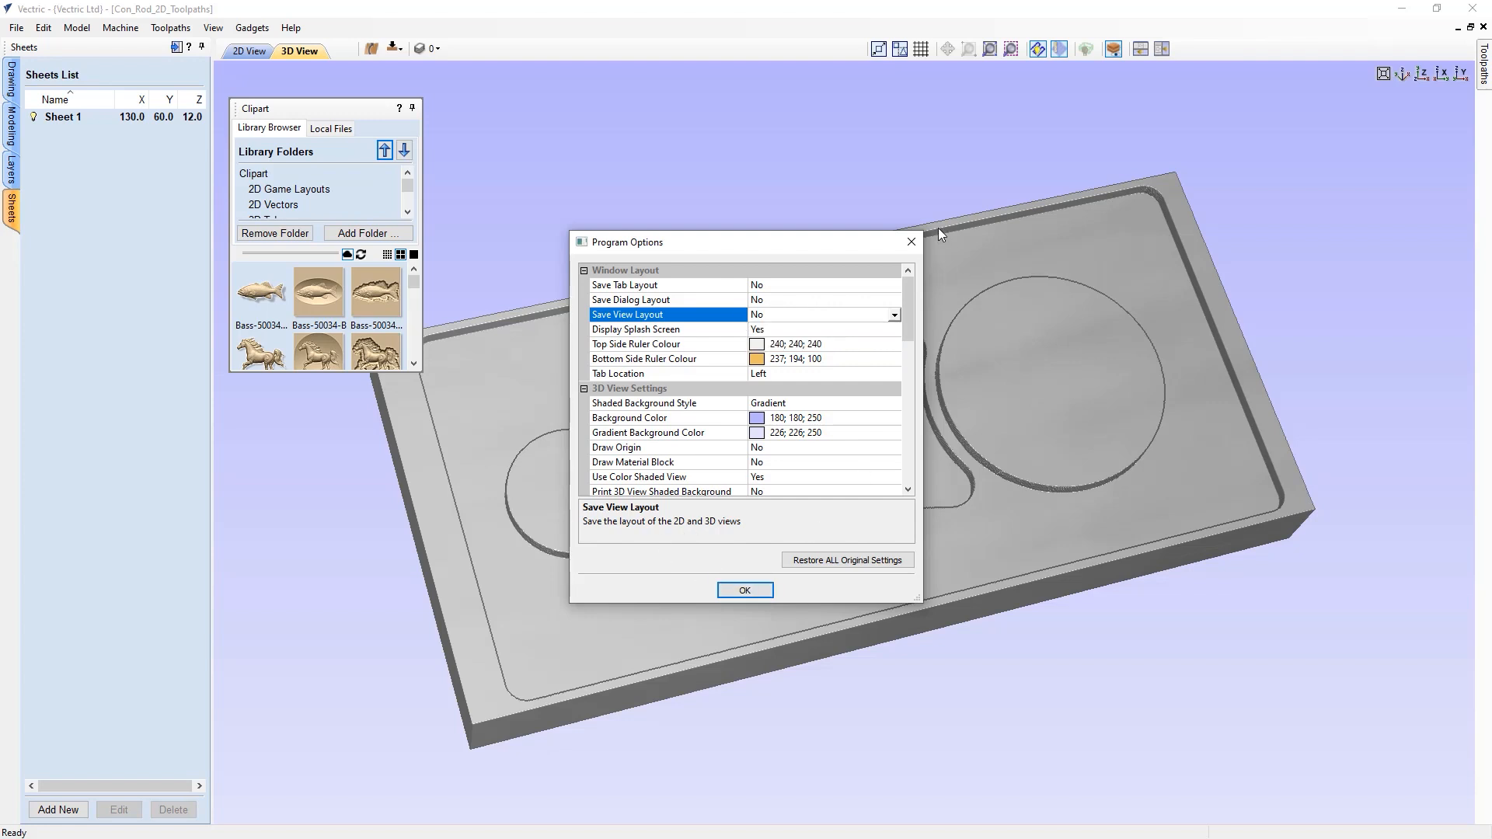
click(914, 241)
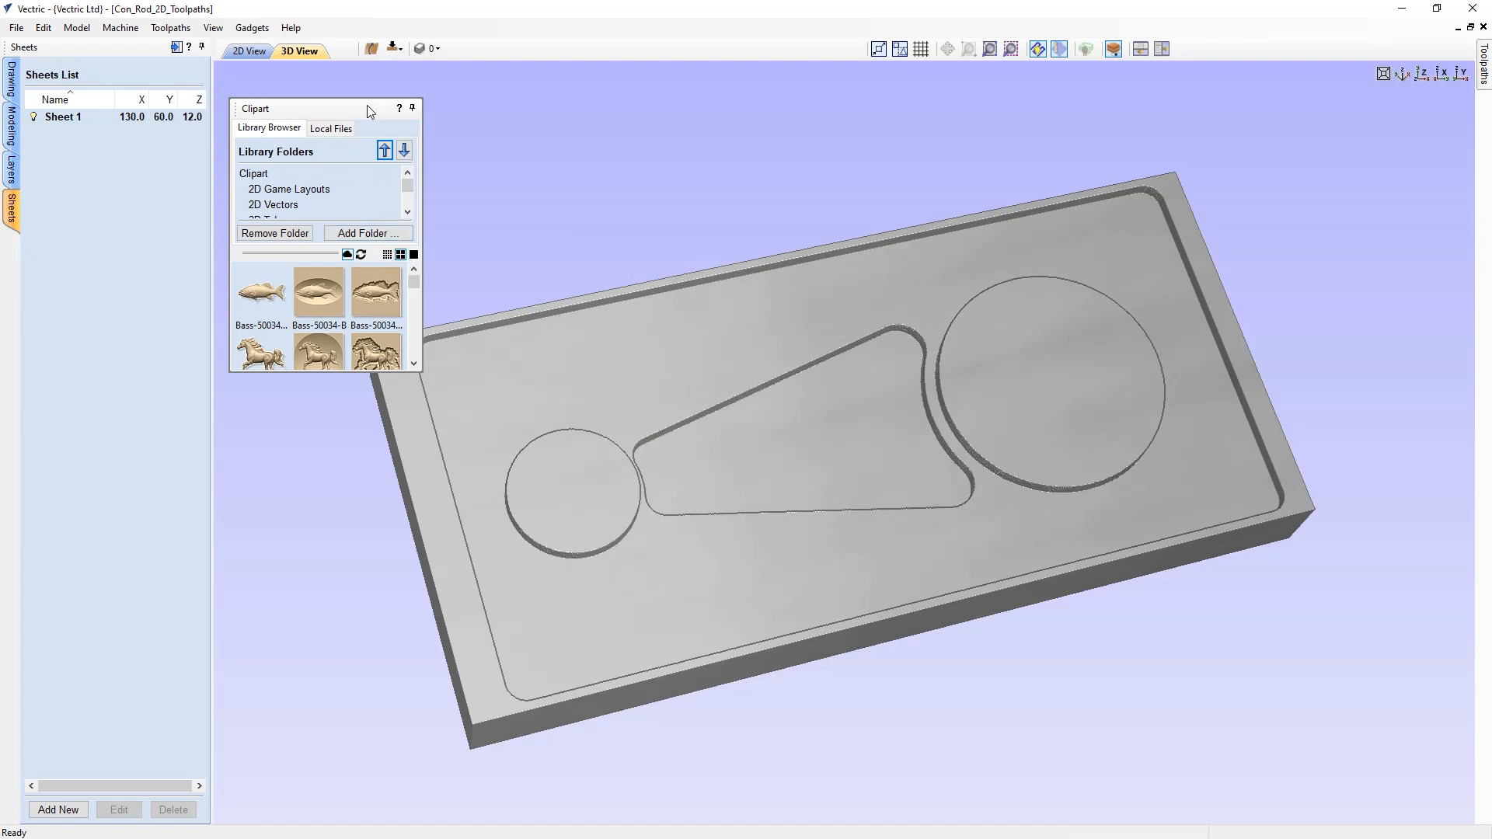
- View the Drawing page and the Modeling page, and return to the Drawing page
click(10, 93)
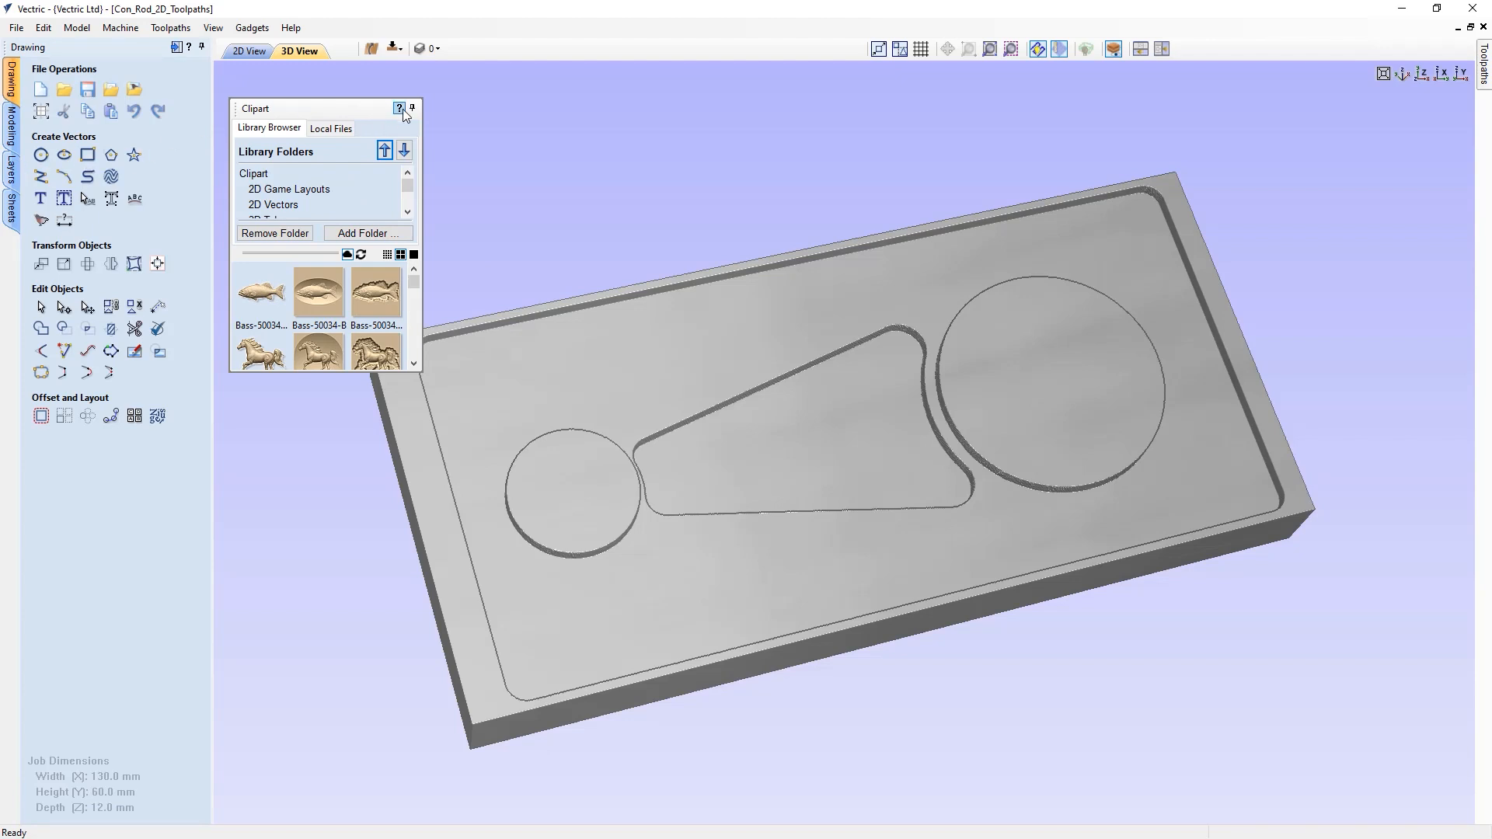
click(8, 118)
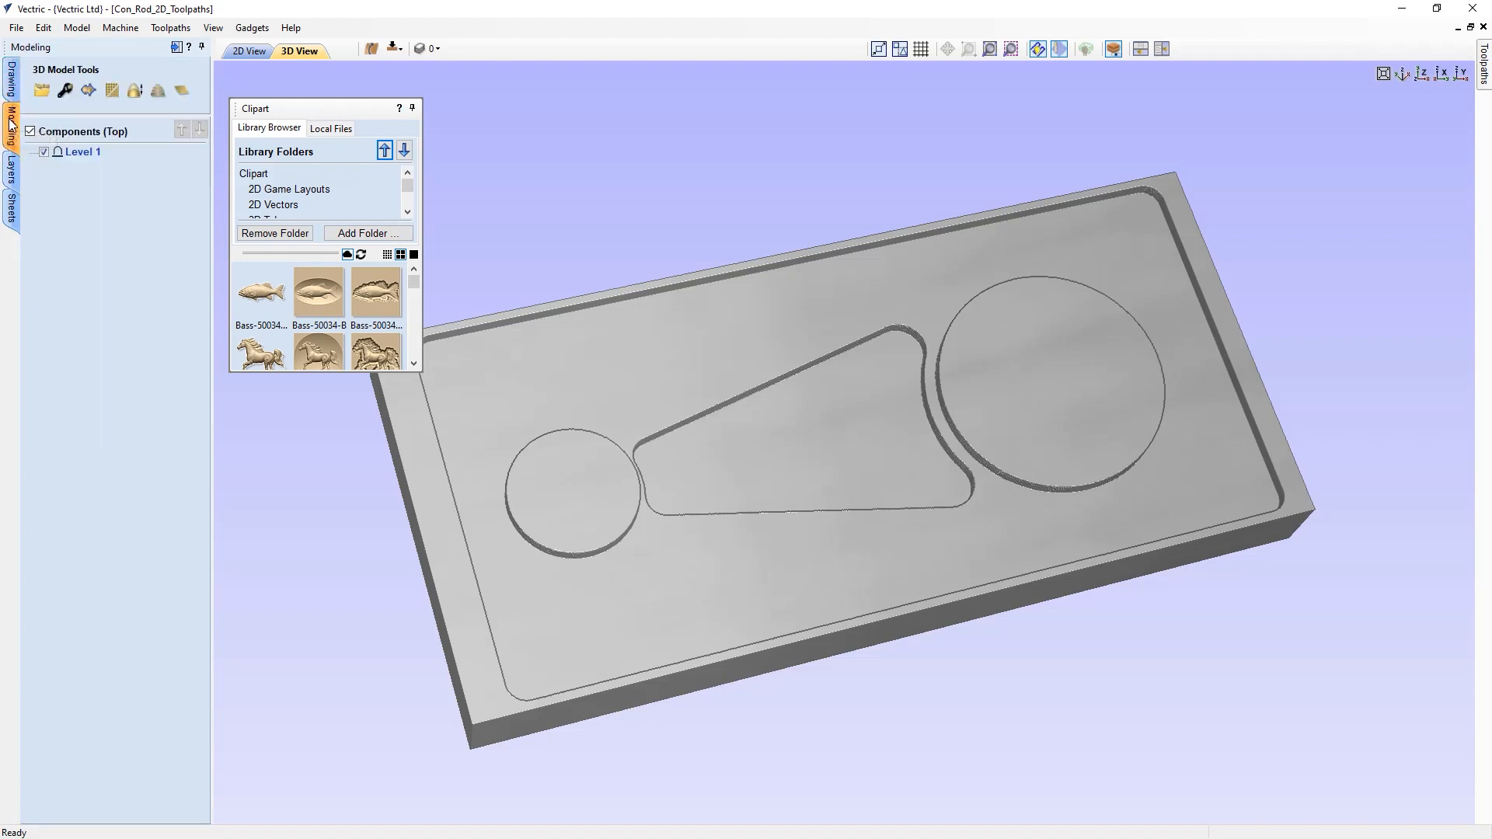
click(12, 93)
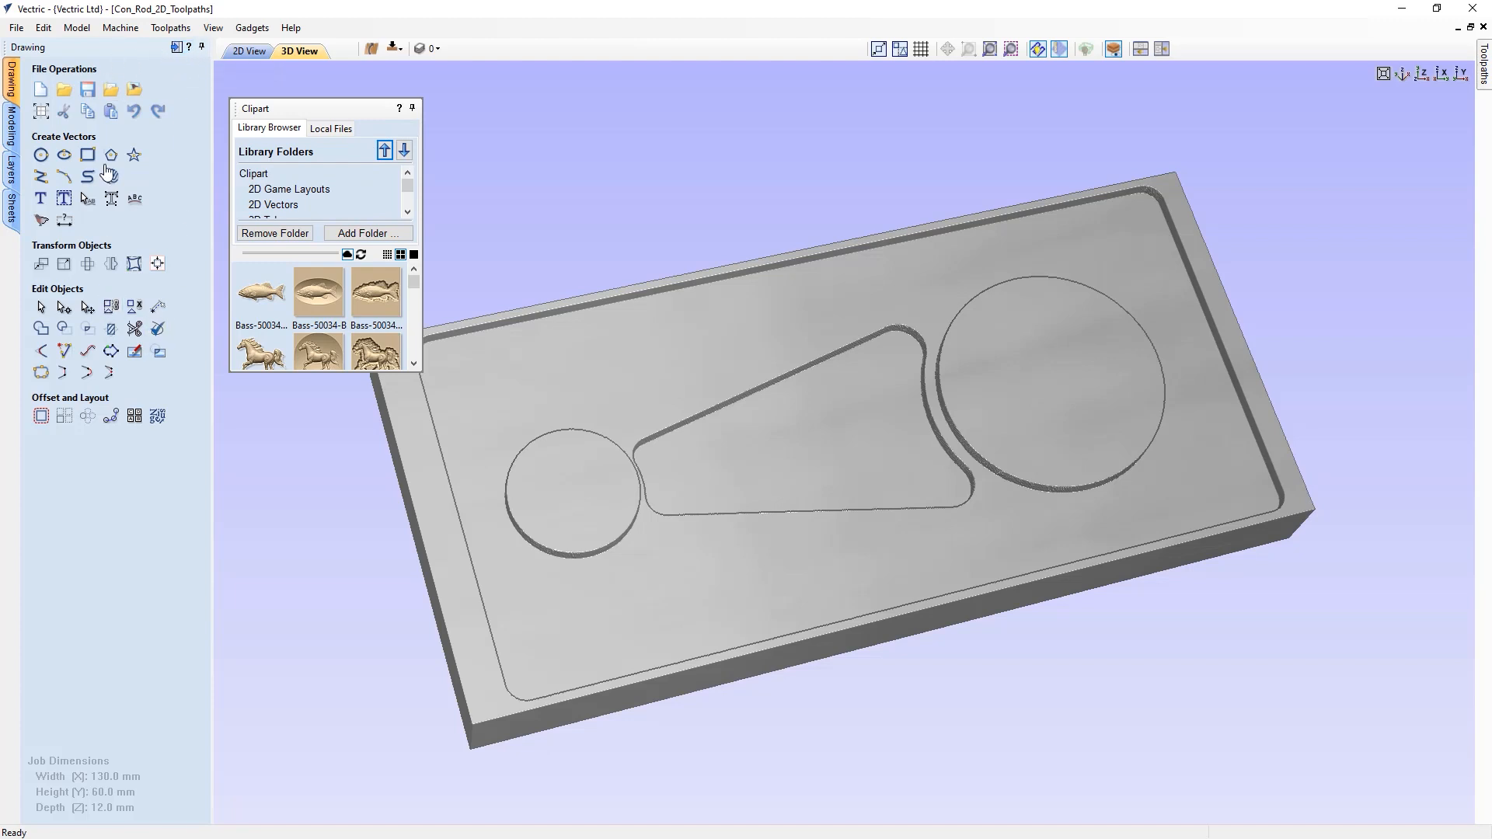
- Start the Draw Circle tool, read through its help page in the browser, and close the help
click(42, 156)
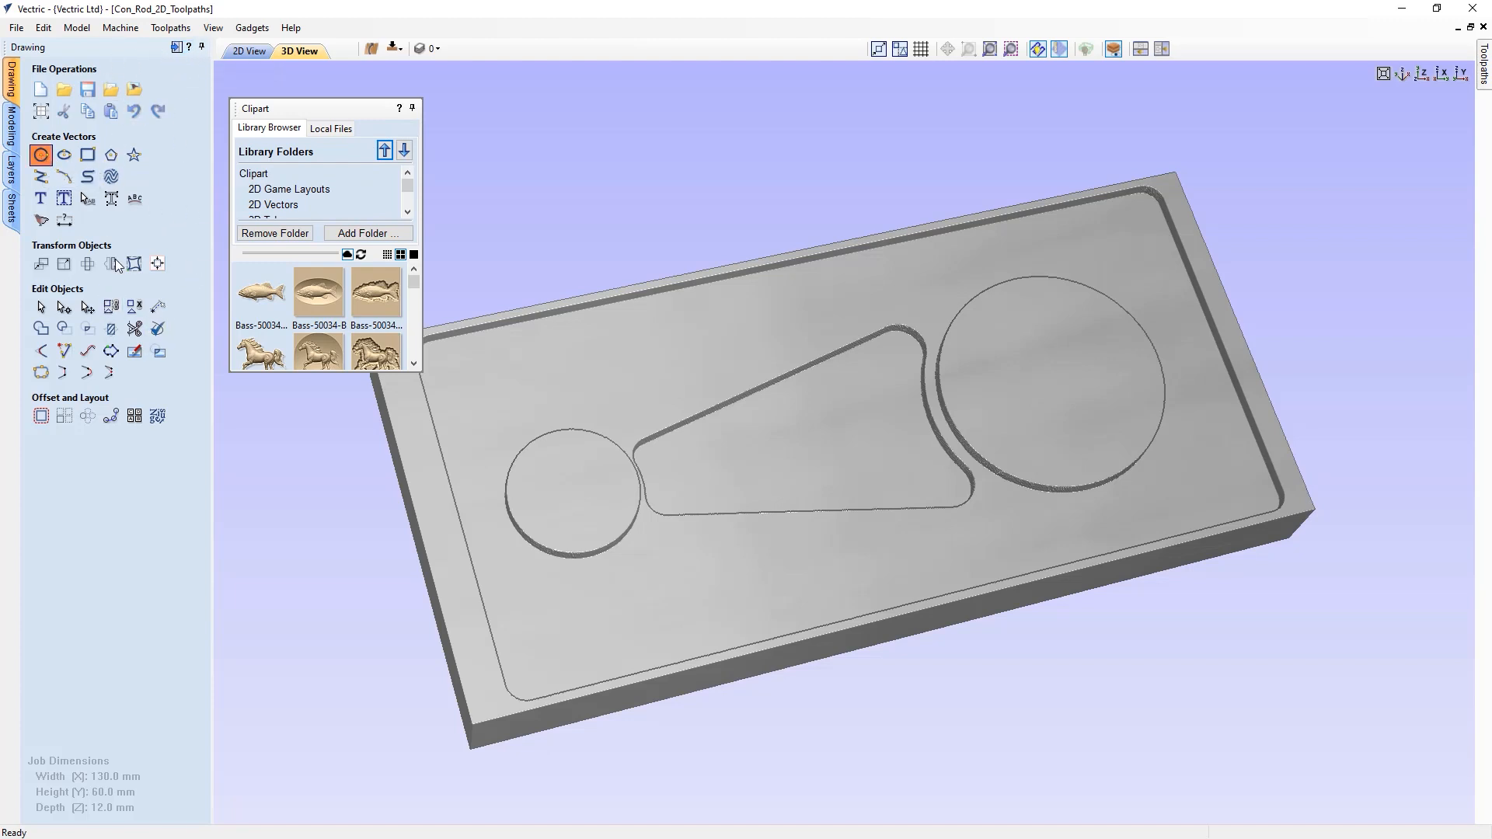
click(189, 47)
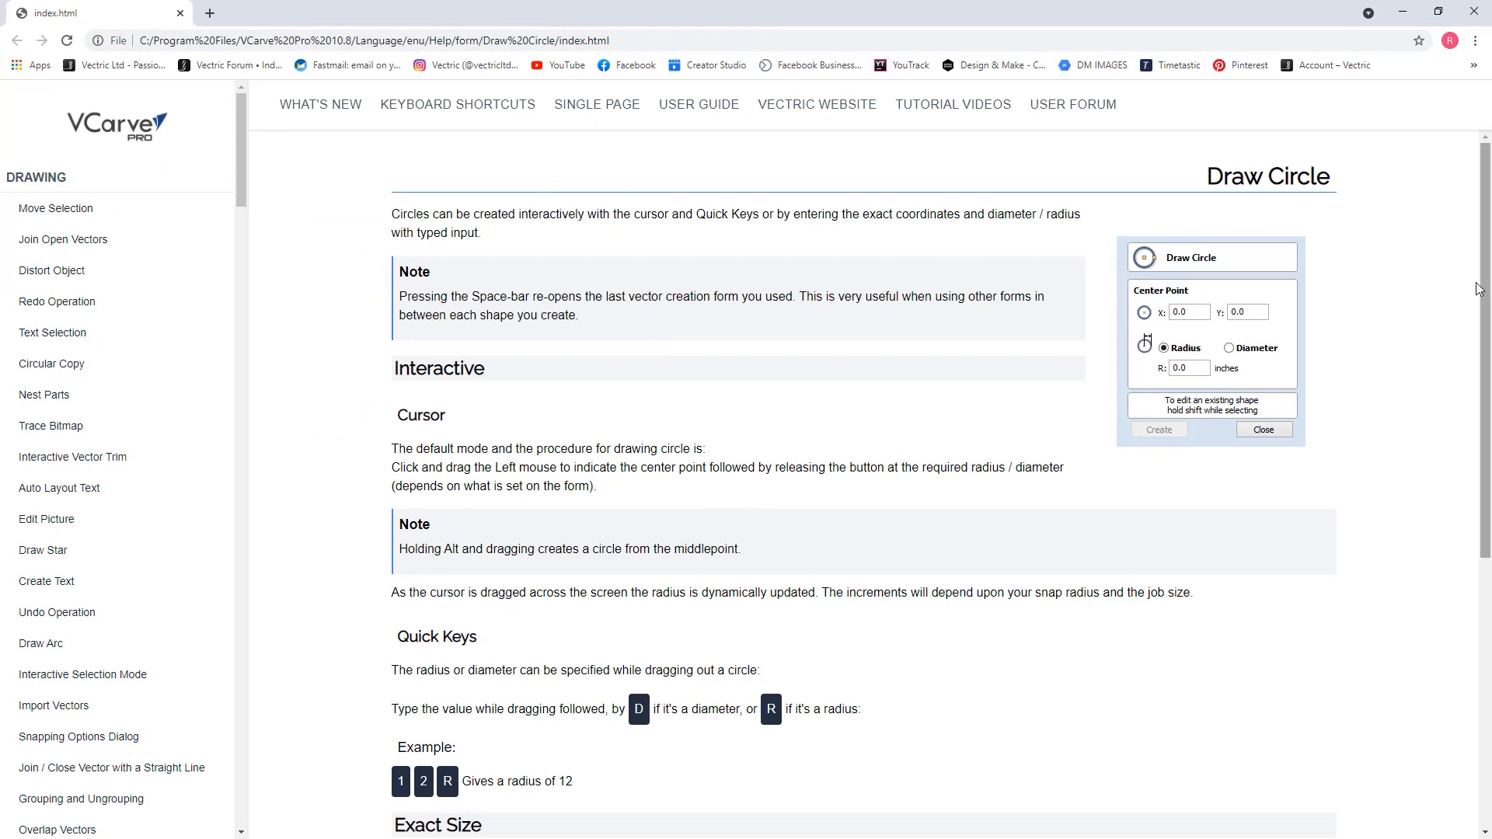
scroll(1478, 303, down, 2)
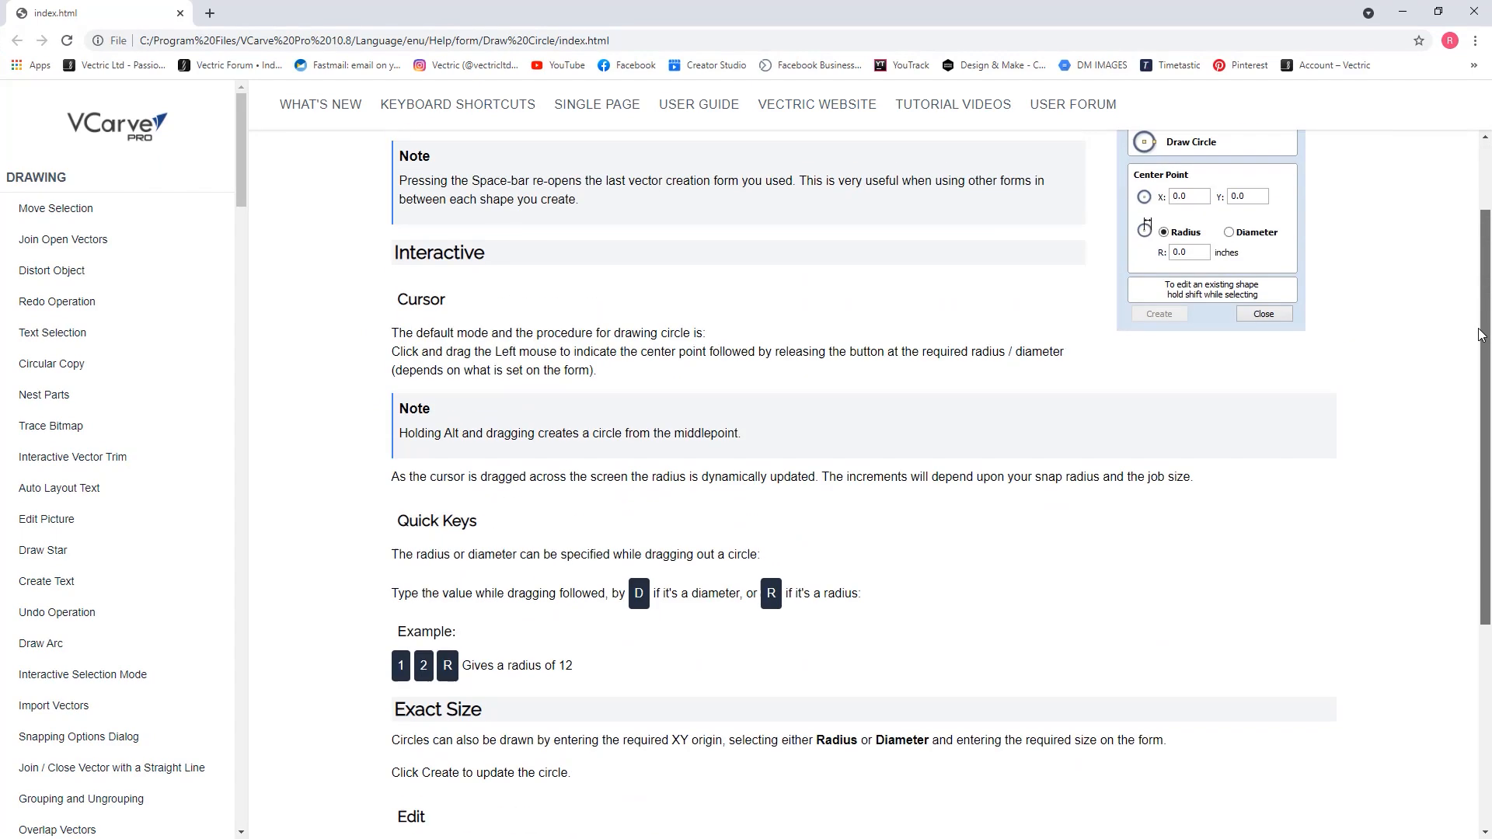
scroll(1478, 334, up, 2)
click(1471, 14)
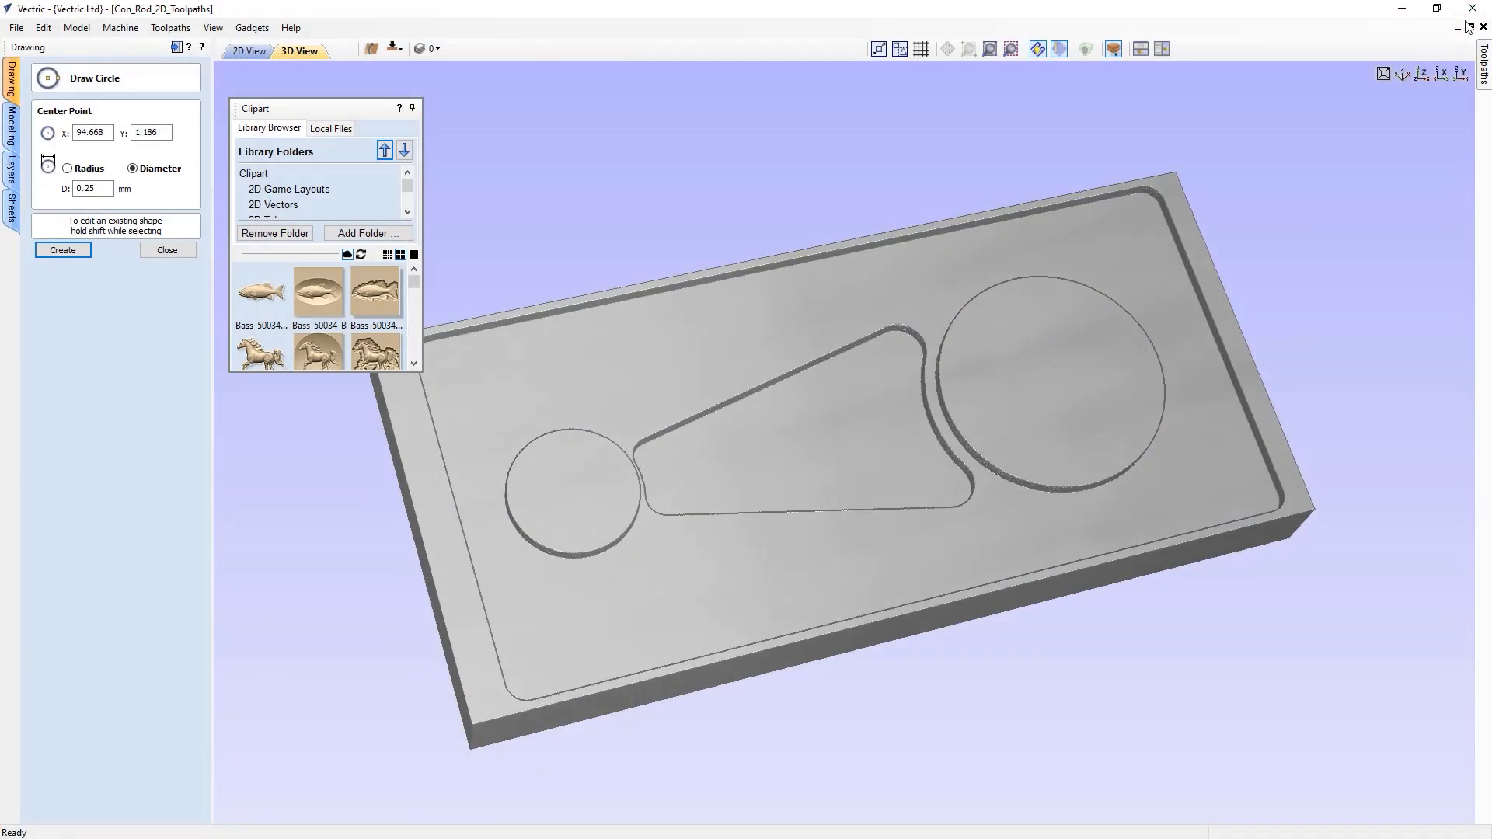